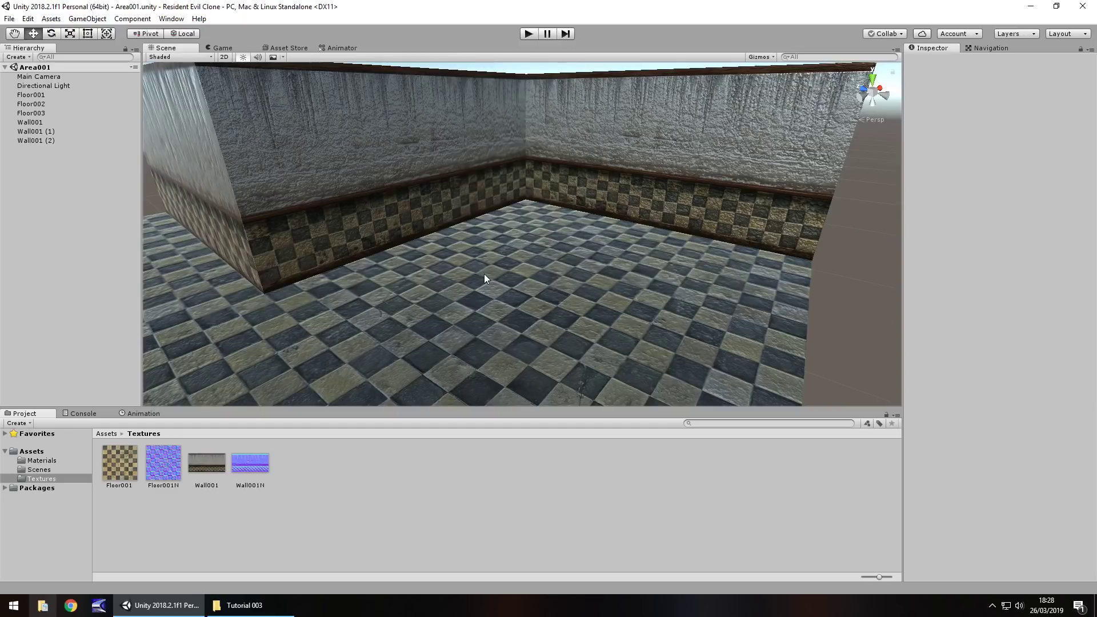
- Select the Directional Light above the room and set its X rotation to -9.5
right_click_drag(519, 279, 463, 220)
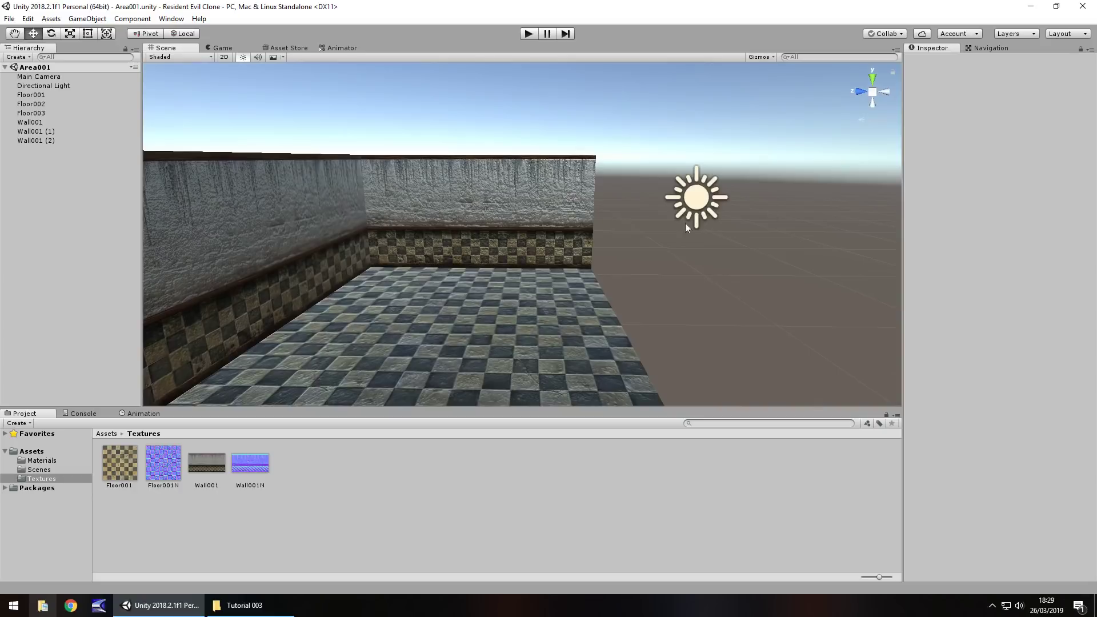
right_click_drag(458, 227, 643, 183)
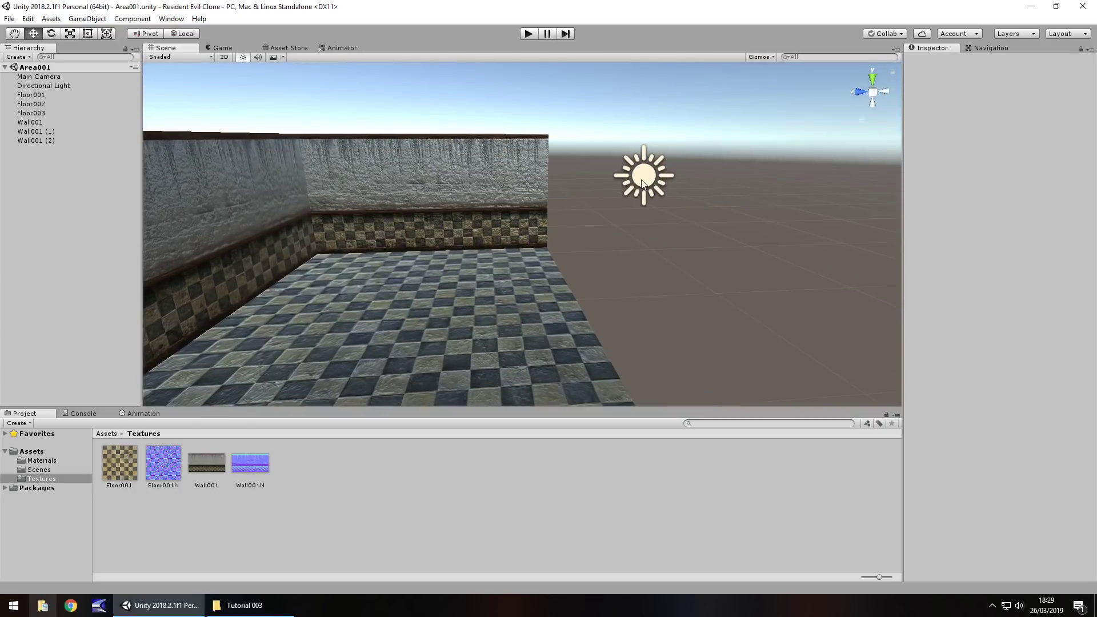
left_click(642, 183)
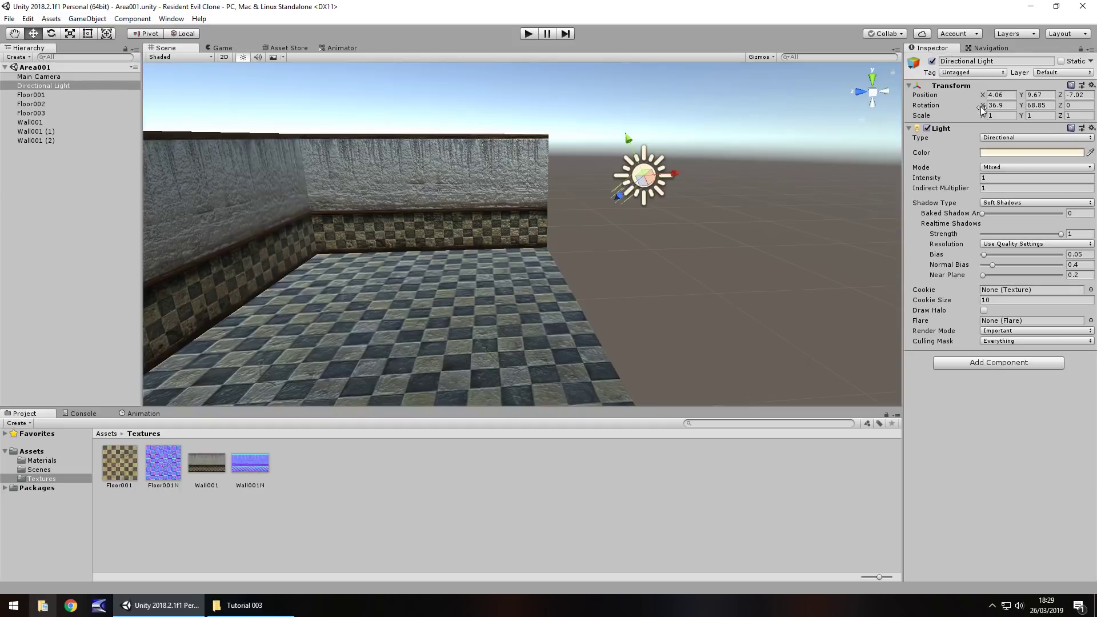
left_click_drag(982, 109, 747, 165)
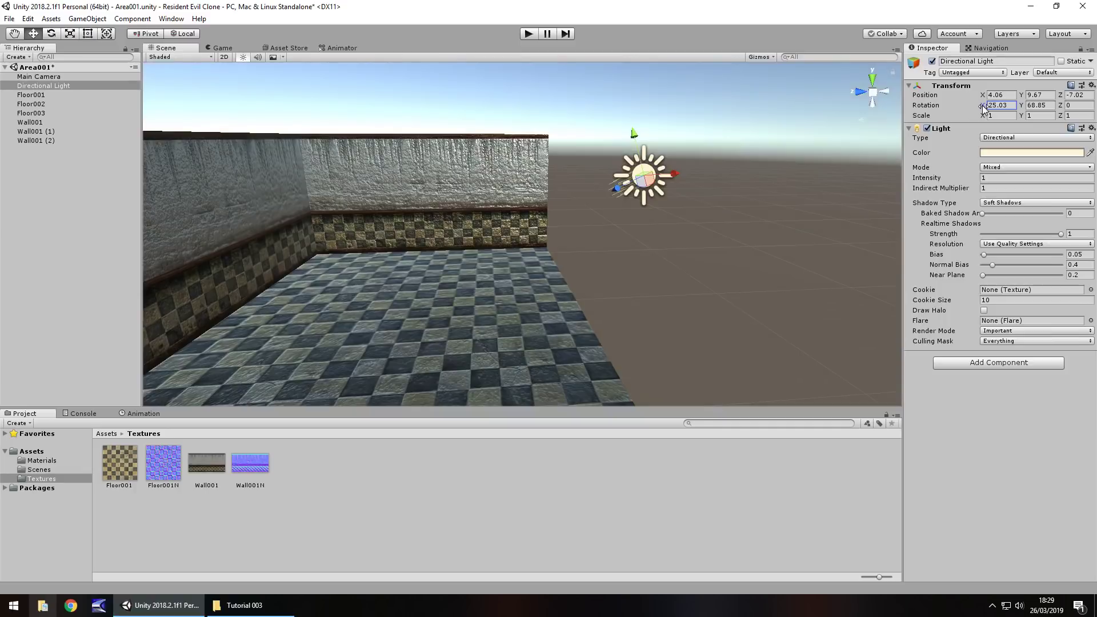
left_click_drag(984, 107, 876, 124)
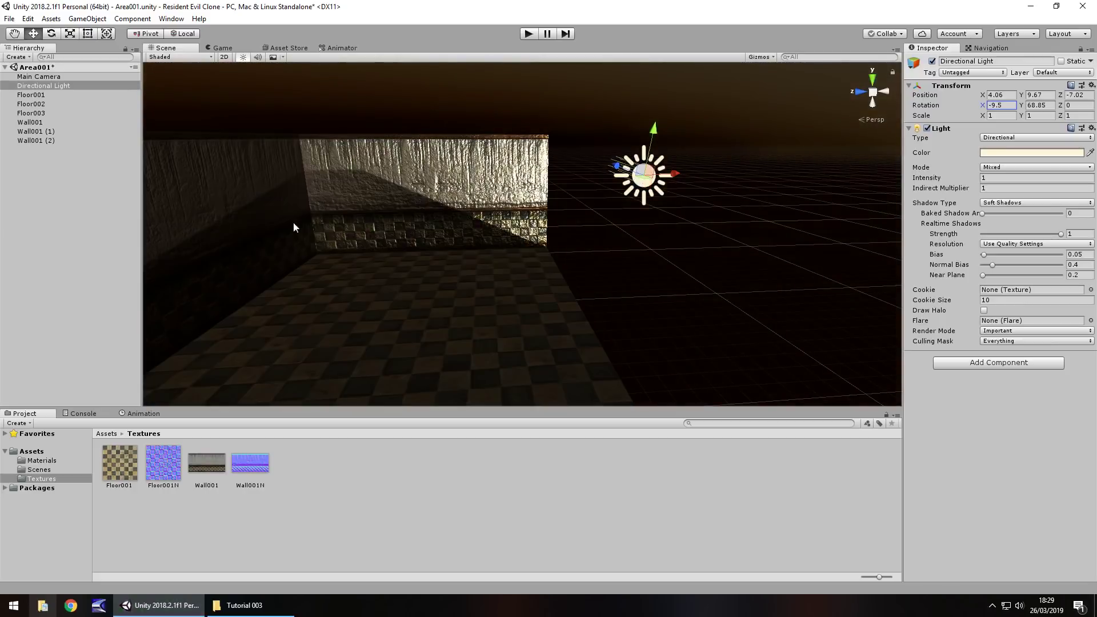
- Set the Directional Light's Y rotation to 27.3
right_click_drag(428, 203, 279, 232)
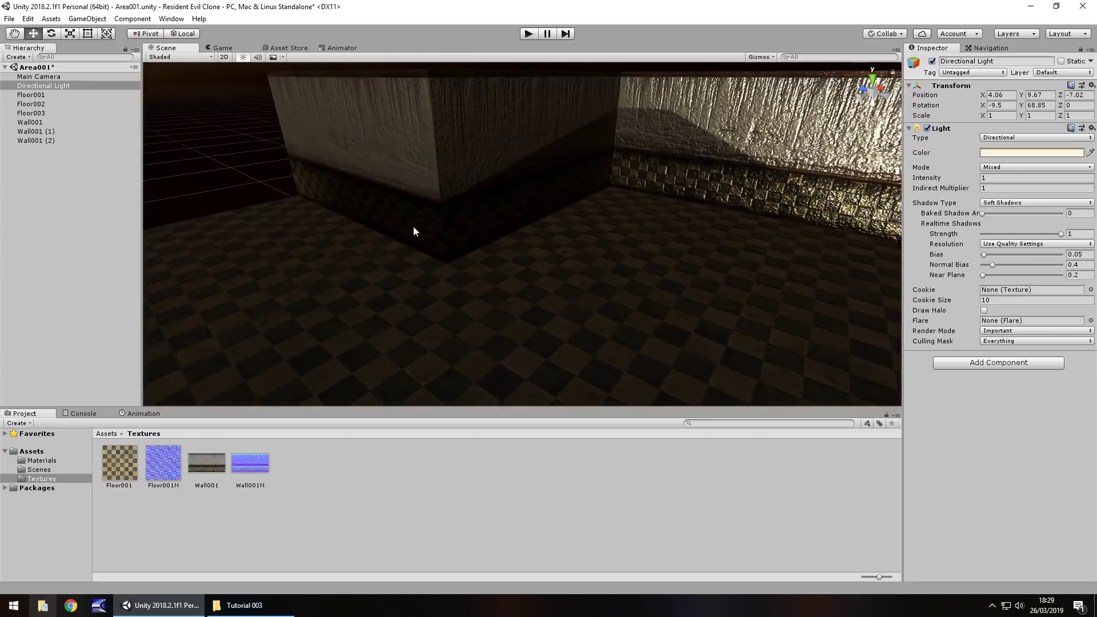
middle_click_drag(417, 240, 474, 264)
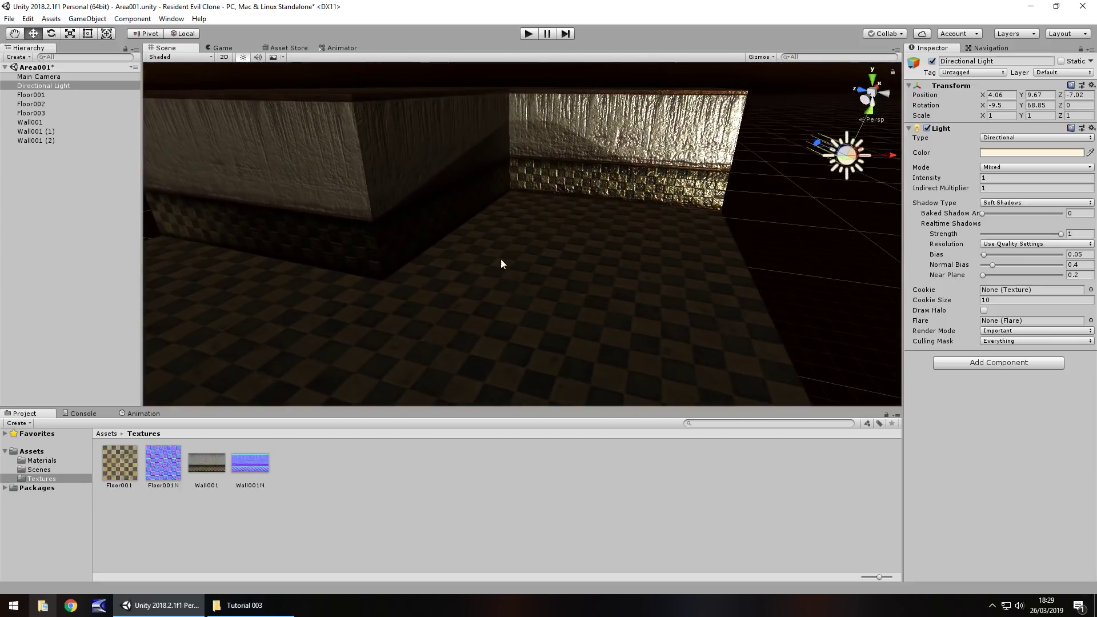
scroll(503, 266, "up", 3)
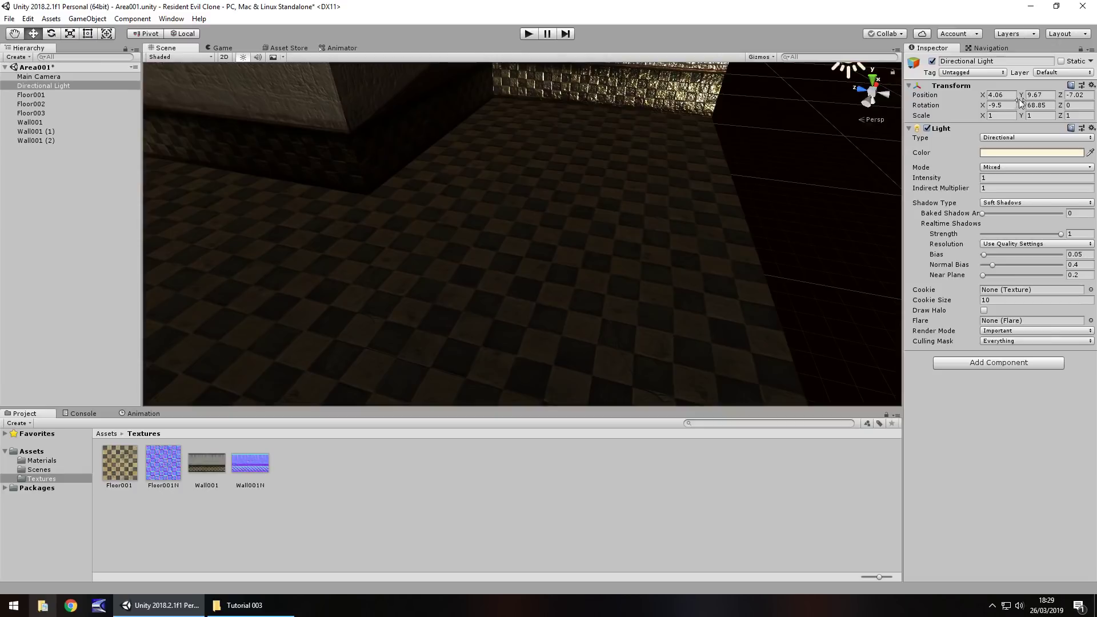
left_click_drag(1022, 102, 670, 184)
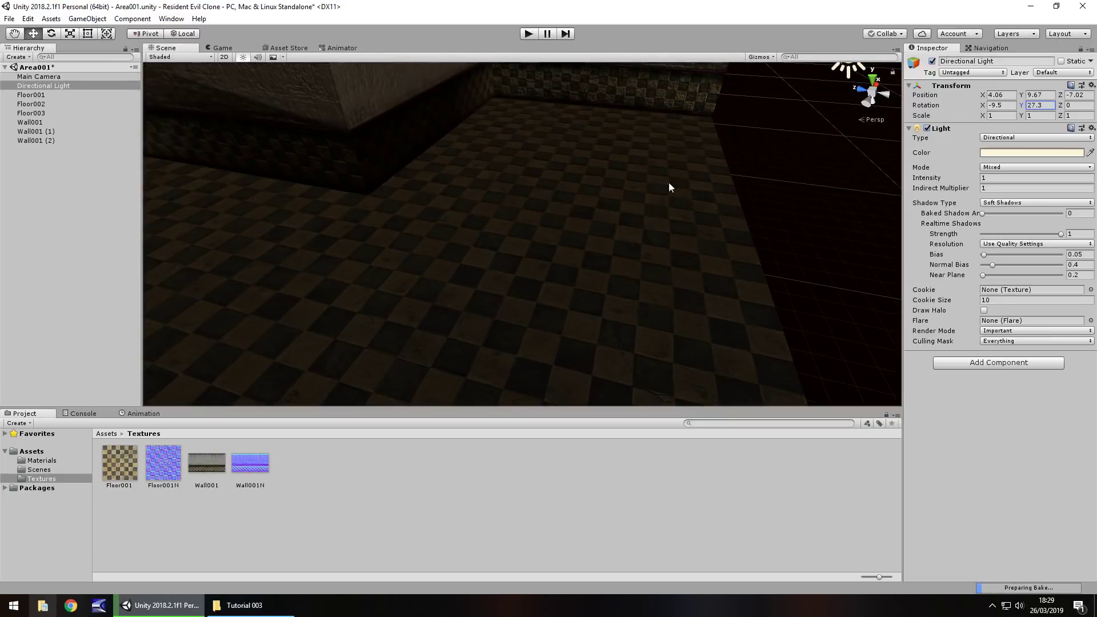
- Delete the Directional Light from the scene
right_click_drag(600, 195, 663, 162)
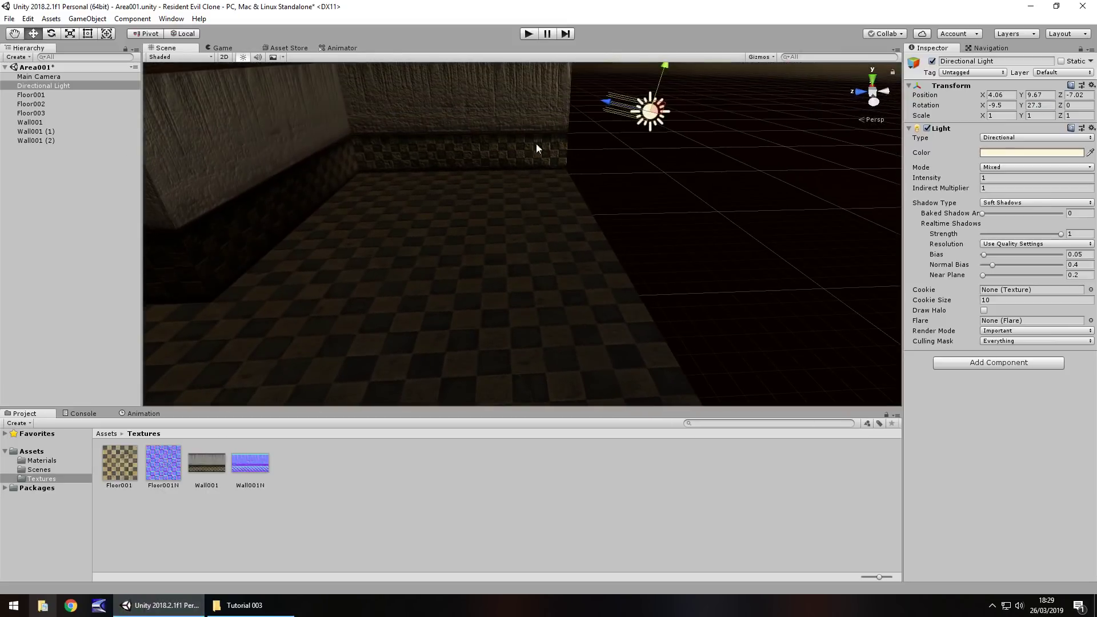
left_click(63, 86)
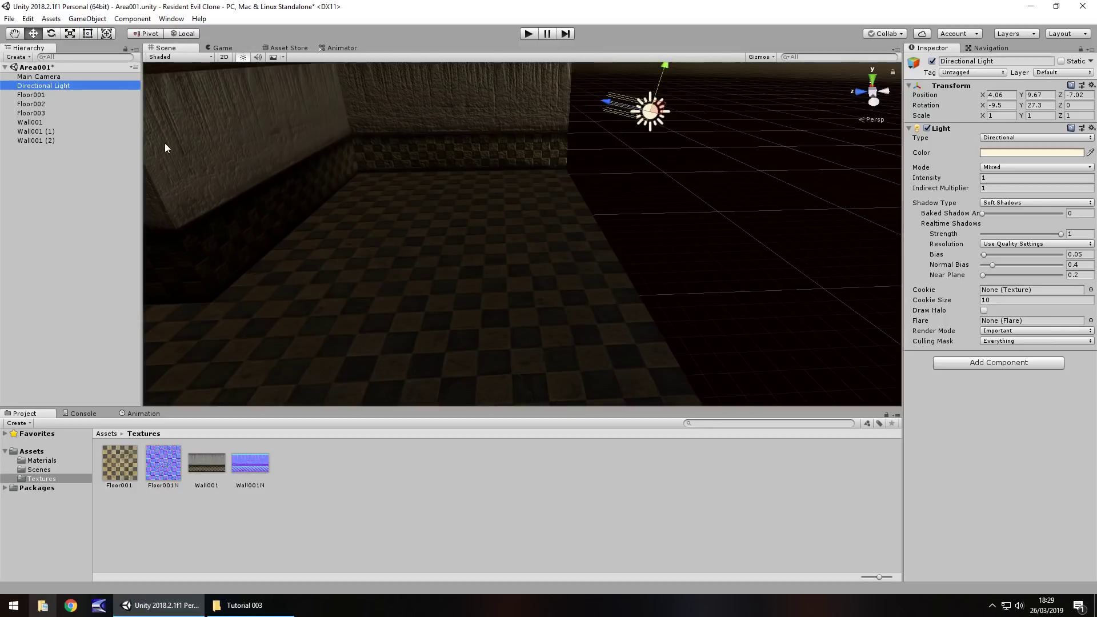
key("Delete")
- Add a point light and position it inside the room at X 17.78, Y 3, Z 3.21
right_click_drag(706, 179, 522, 184)
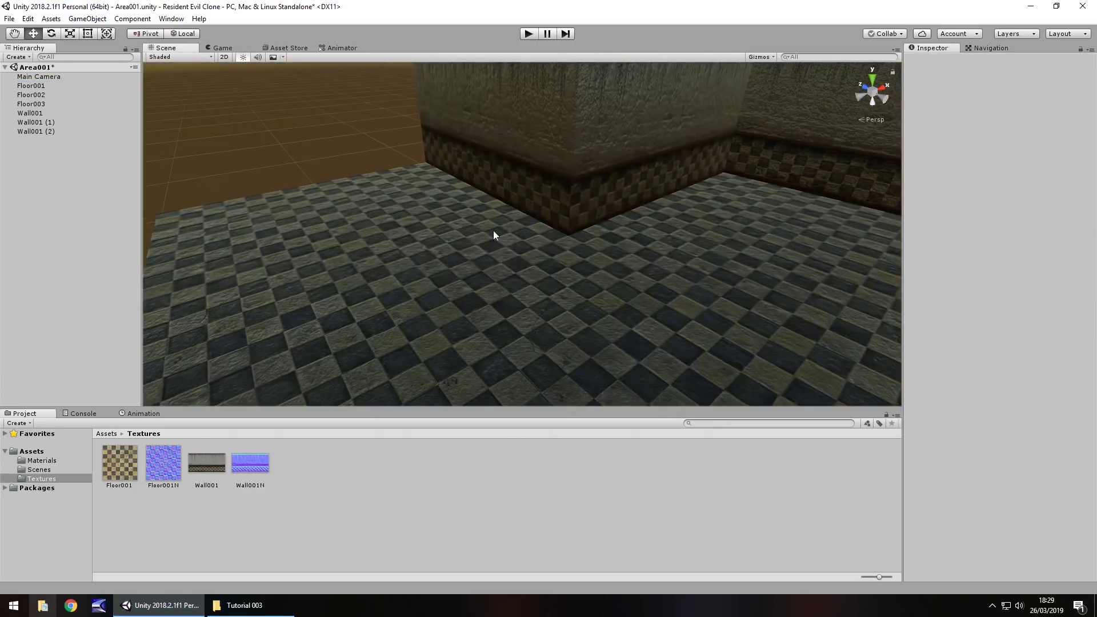
right_click_drag(494, 235, 615, 267)
scroll(561, 231, "down", 5)
scroll(614, 267, "up", 3)
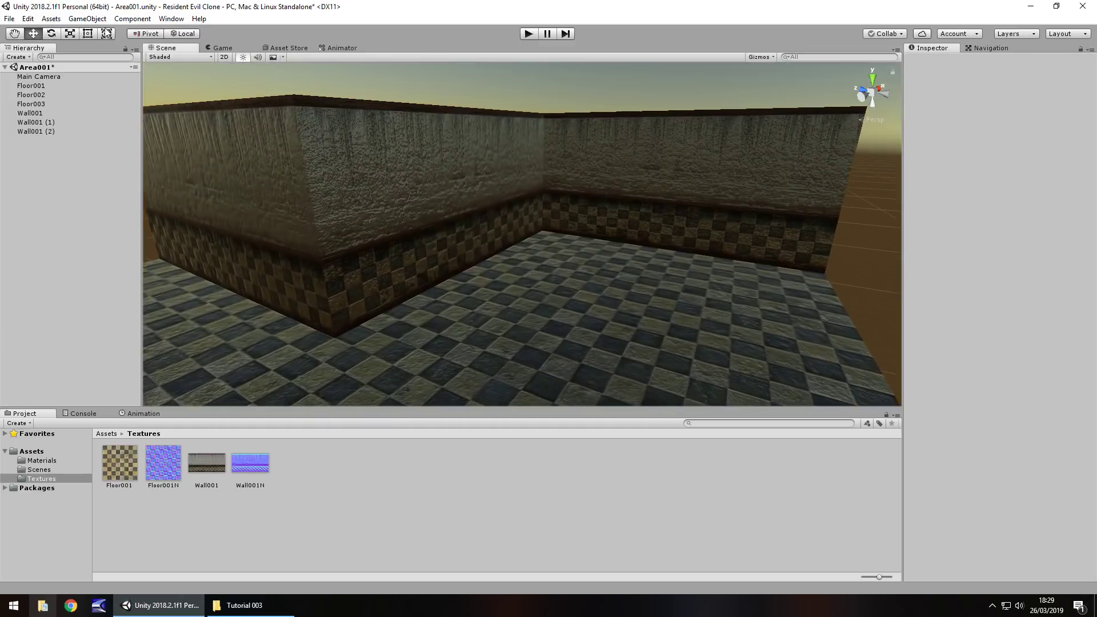
left_click(87, 19)
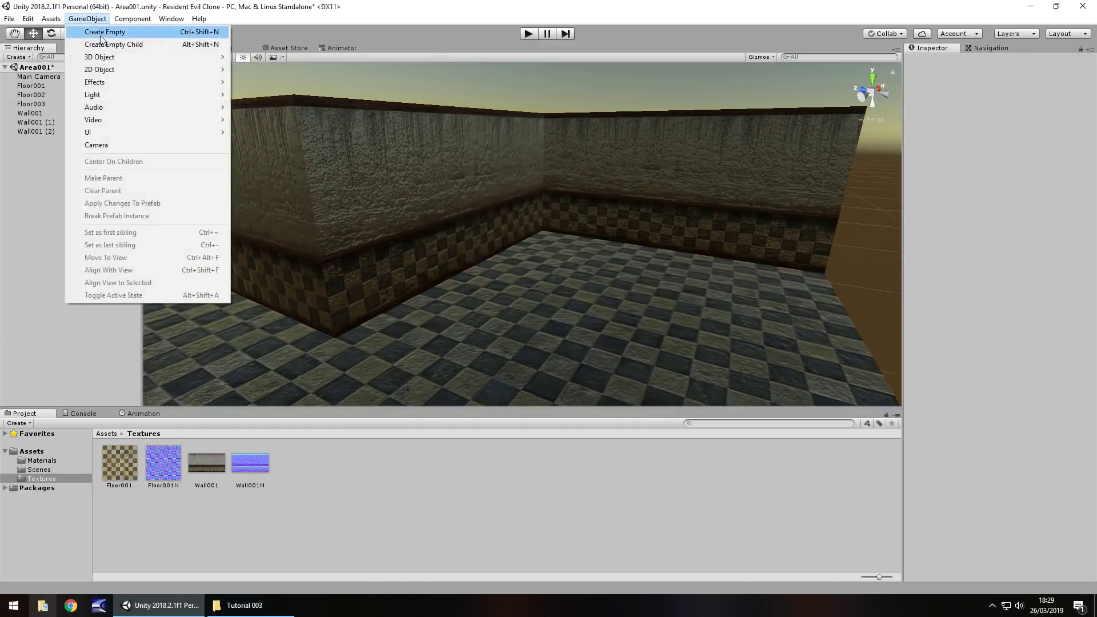
mouse_move(104, 94)
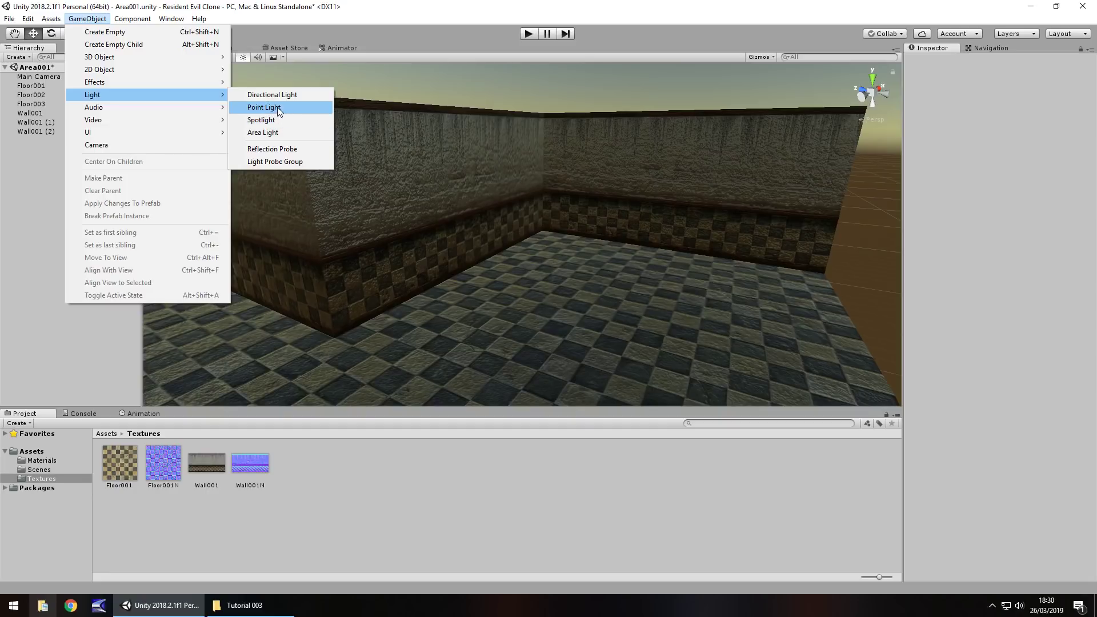
left_click(268, 108)
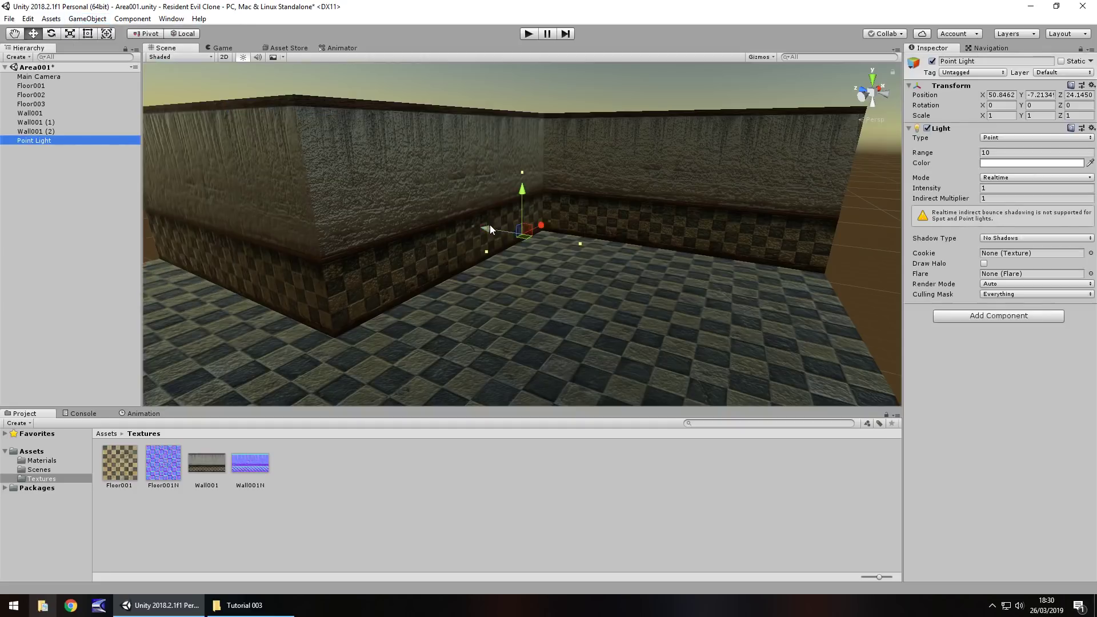
left_click_drag(490, 225, 585, 240)
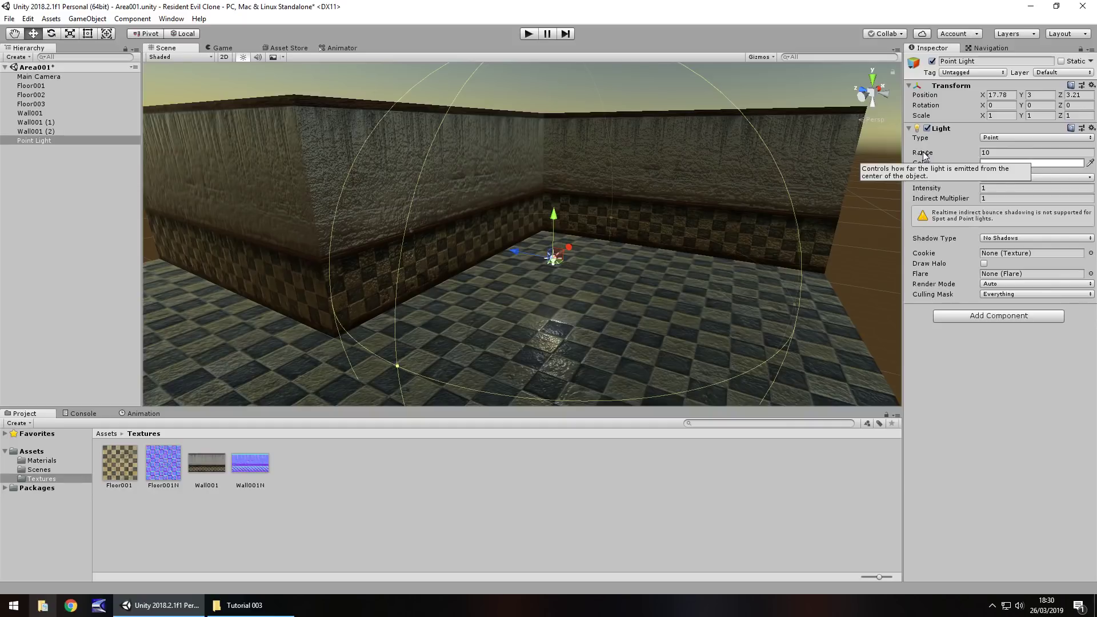
- Try a range of 419 on the point light and return the range to 10
left_click_drag(925, 154, 727, 164)
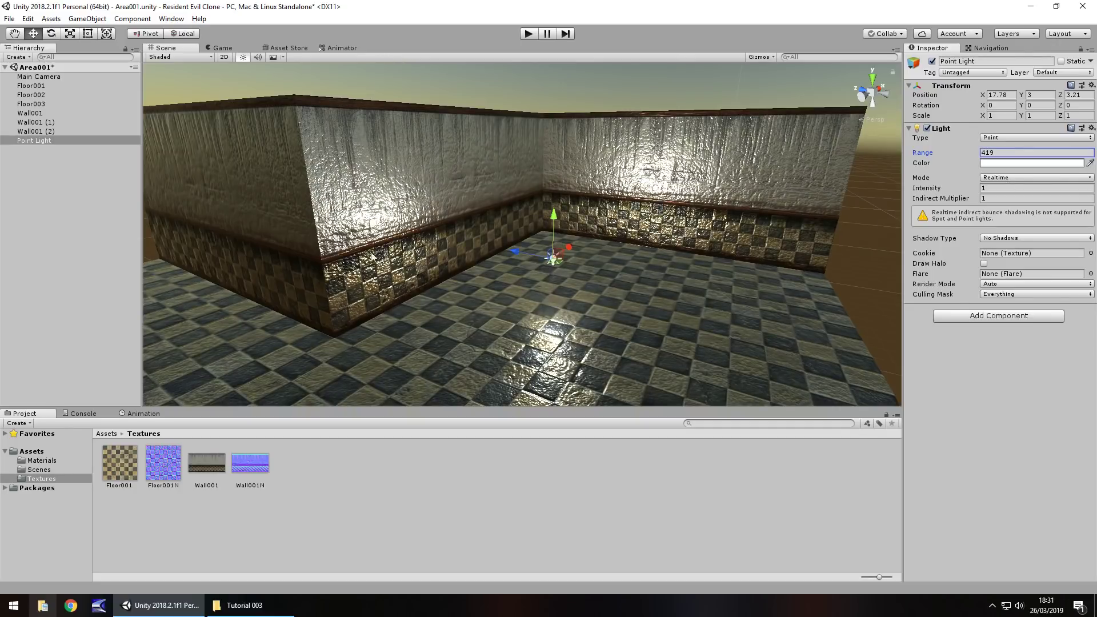
double_click(1018, 155)
type("10")
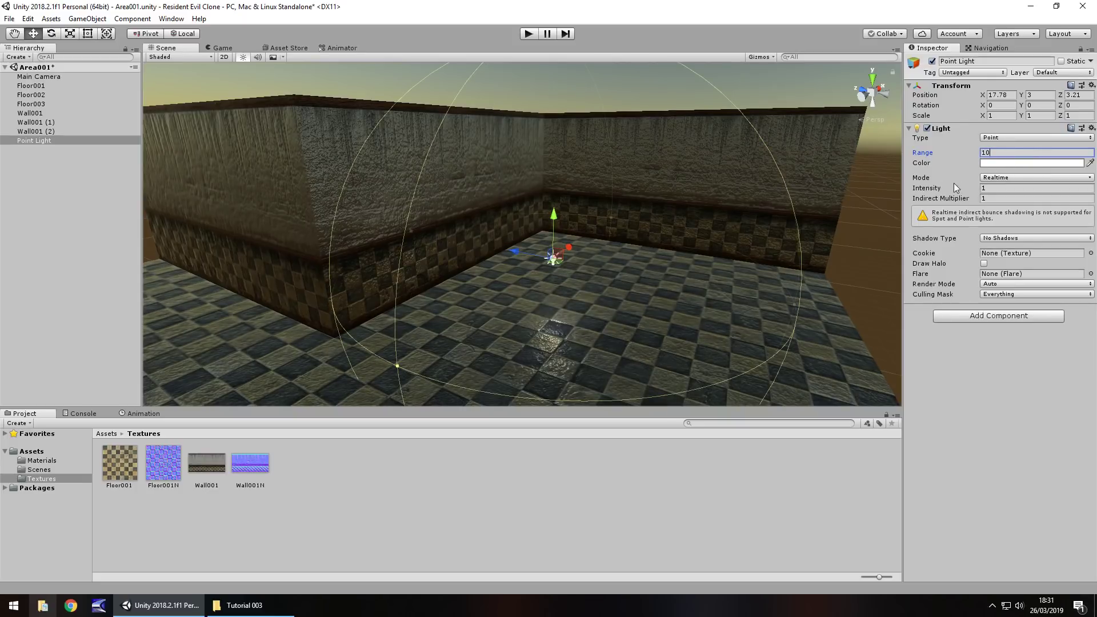
- Change the point light's color to pure red (FF0000) and extend its range to 50.27
left_click(990, 164)
left_click_drag(137, 99, 232, 71)
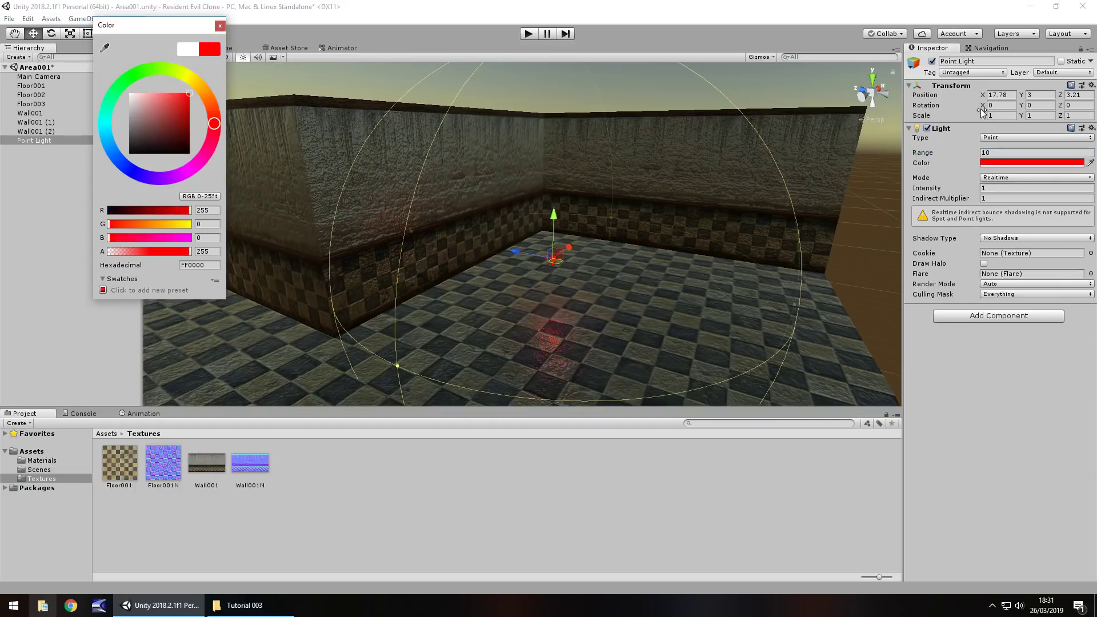
left_click_drag(922, 152, 1017, 152)
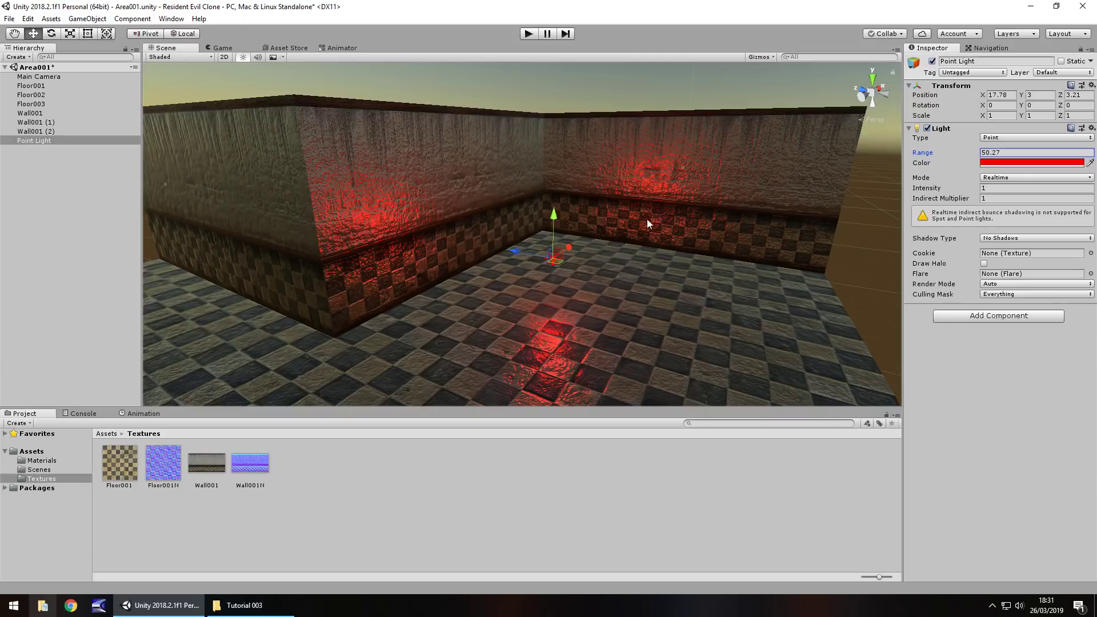
- Try a point light intensity of 214.56 and a different indirect multiplier, and restore both to 1
left_click(1007, 178)
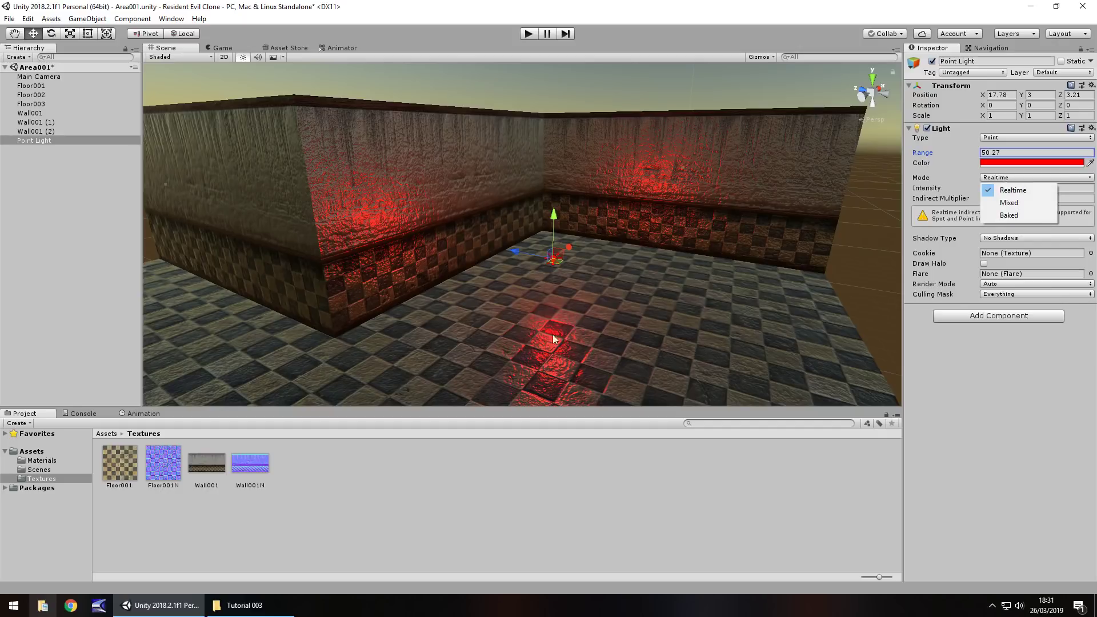
left_click(739, 305)
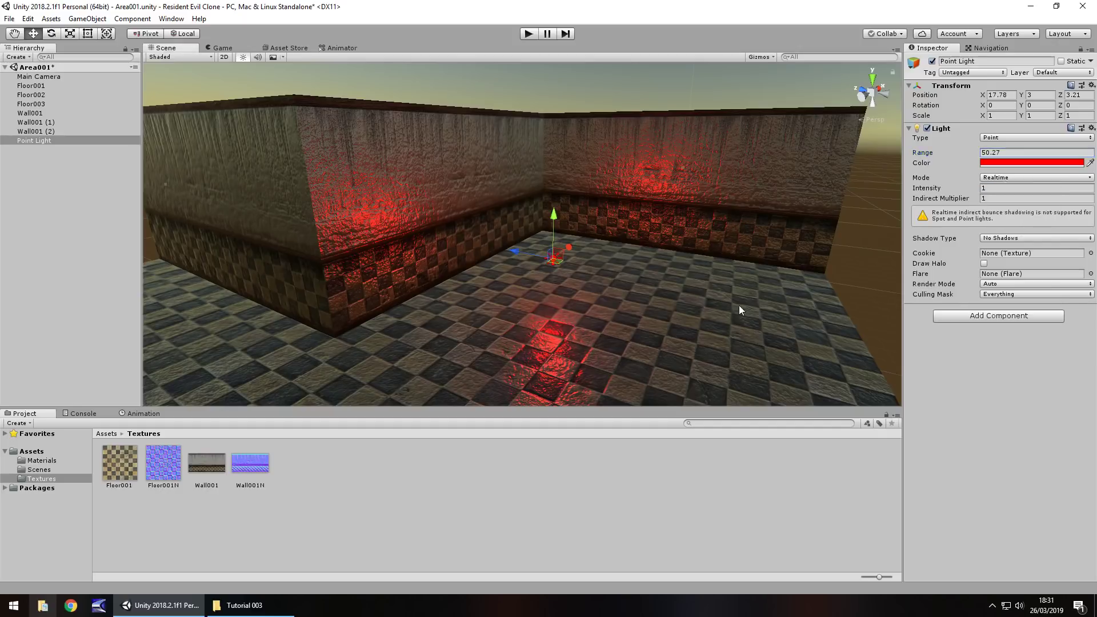
left_click(592, 285)
left_click(552, 260)
left_click_drag(920, 190, 15, 226)
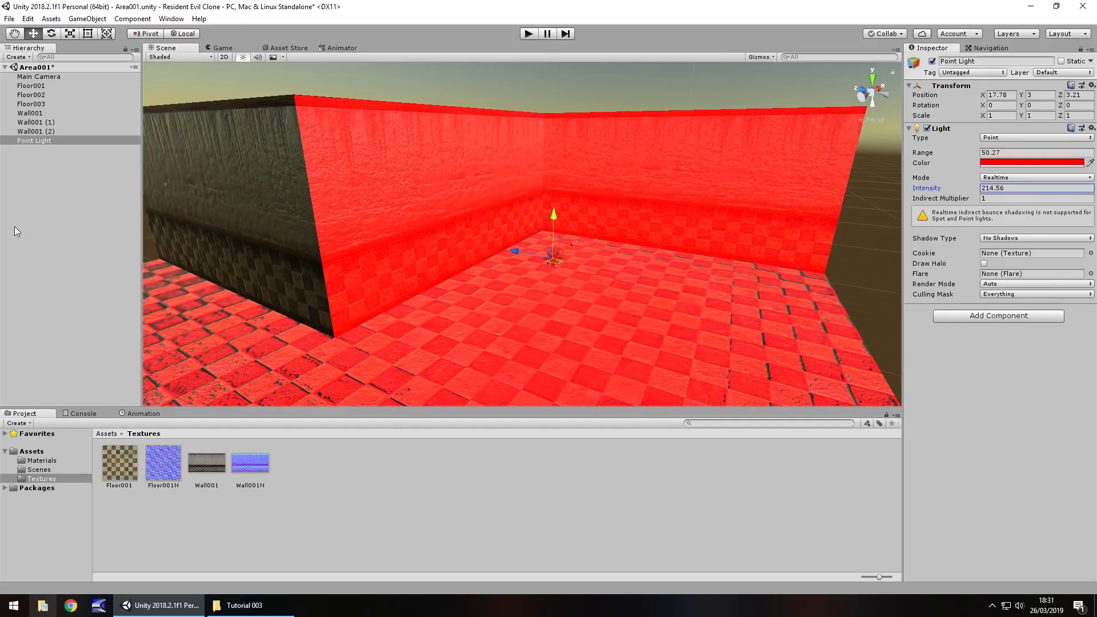
key("ctrl+z")
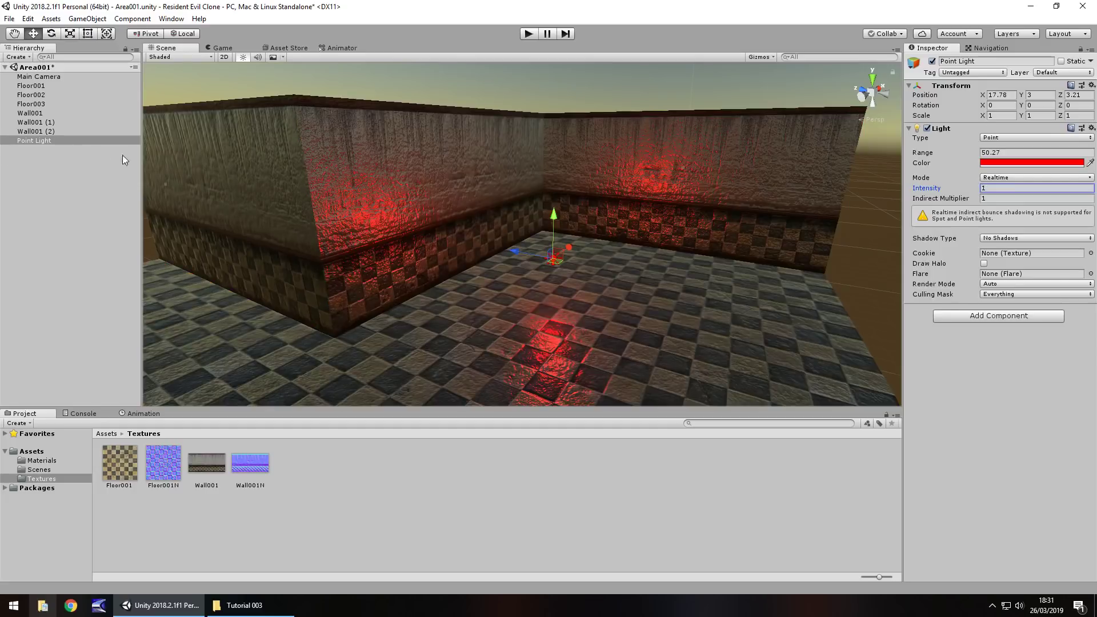
mouse_move(953, 204)
left_click_drag(935, 200, 1, 164)
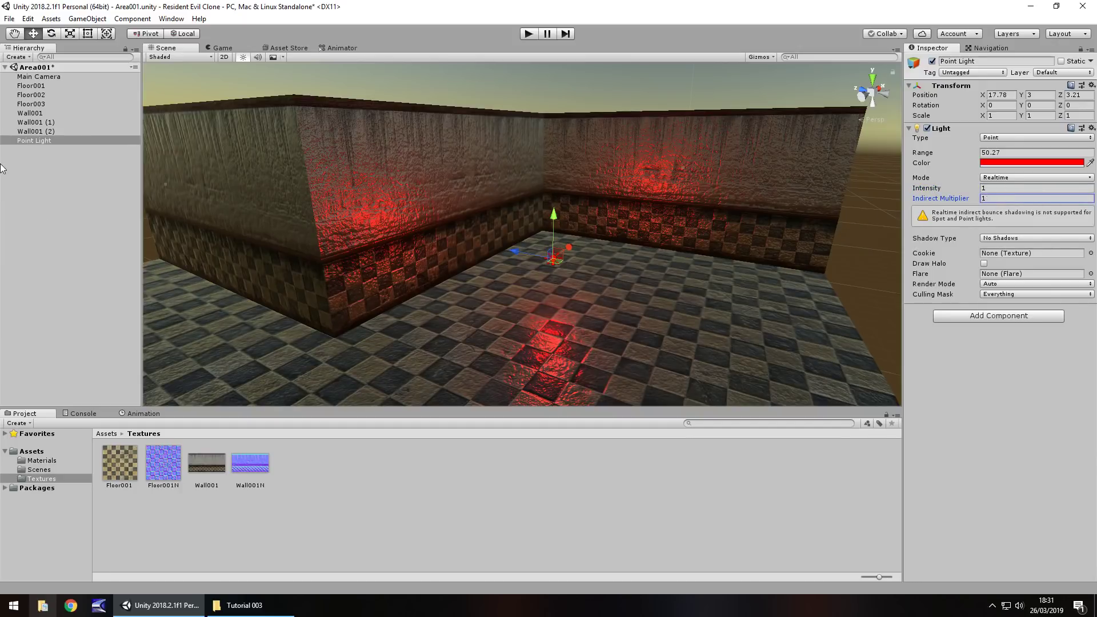
- Try Hard Shadows, settle on Soft Shadows for the point light, and set its render mode to Important
left_click(1011, 237)
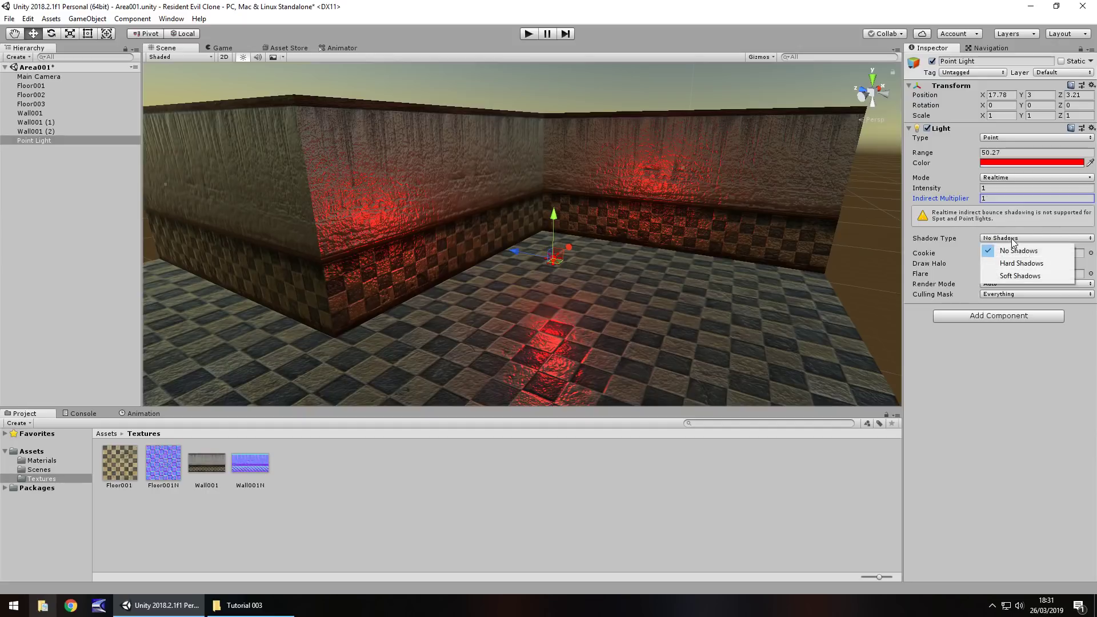
left_click(1028, 266)
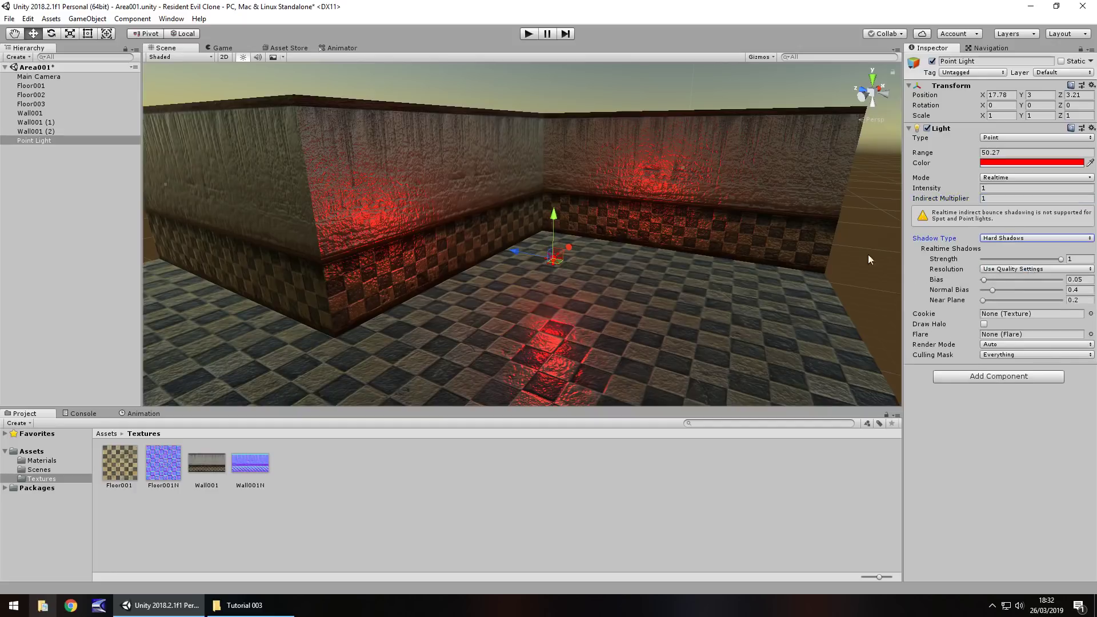
left_click(1002, 240)
left_click(1003, 248)
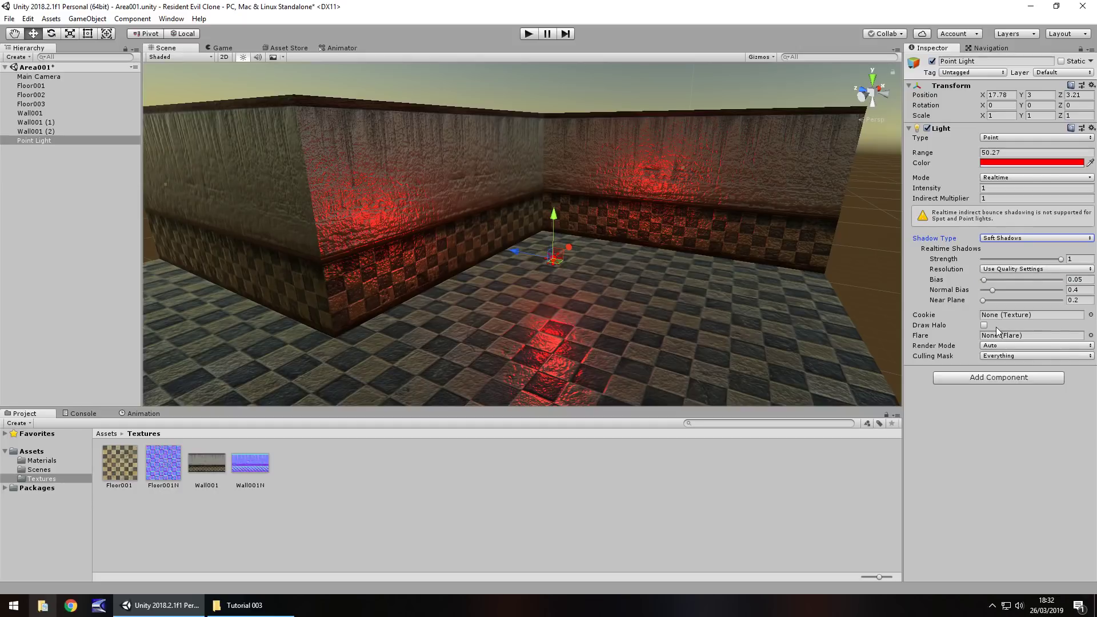
left_click(1008, 345)
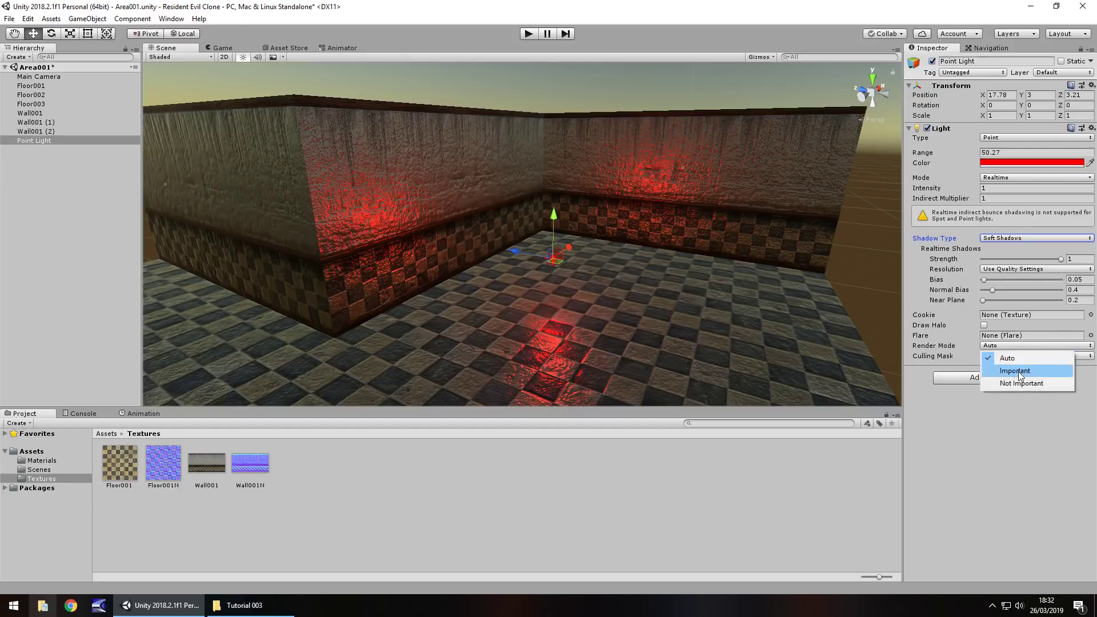
left_click(1019, 373)
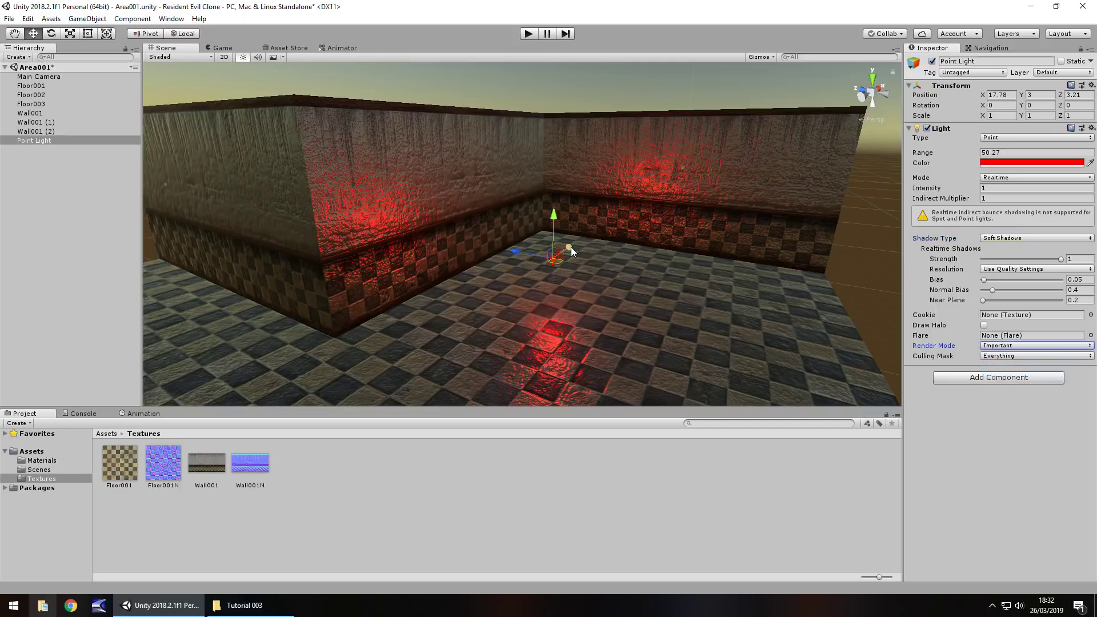
- Move the point light to X 21.77 and raise it to Y 4.26 between the walls
left_click_drag(571, 247, 615, 245)
right_click_drag(615, 245, 380, 223)
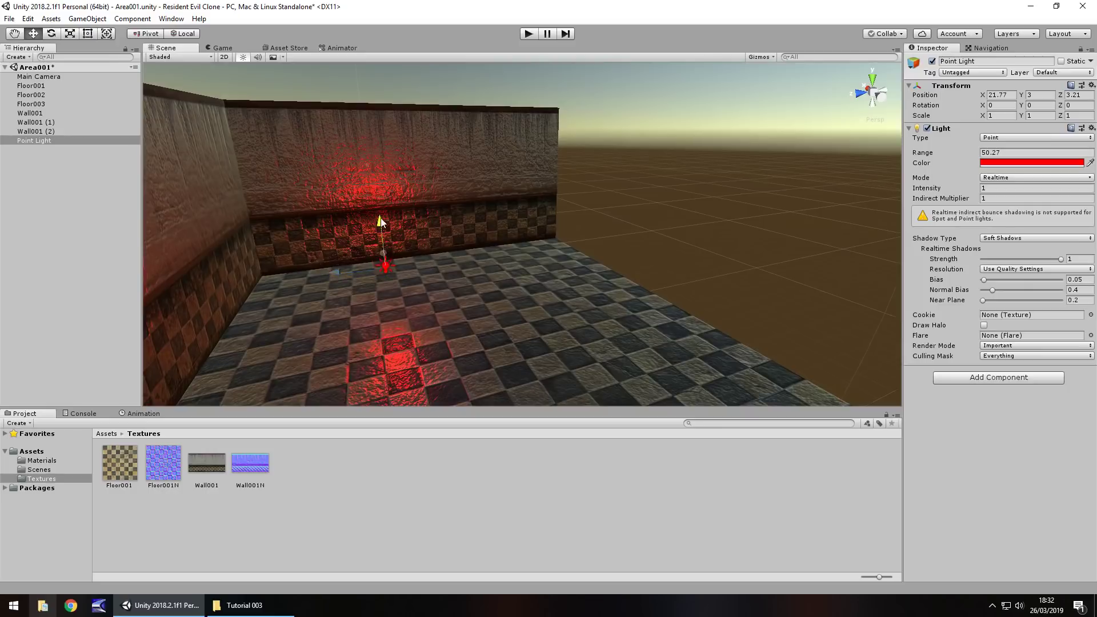
left_click_drag(381, 222, 383, 161)
right_click_drag(383, 160, 287, 224)
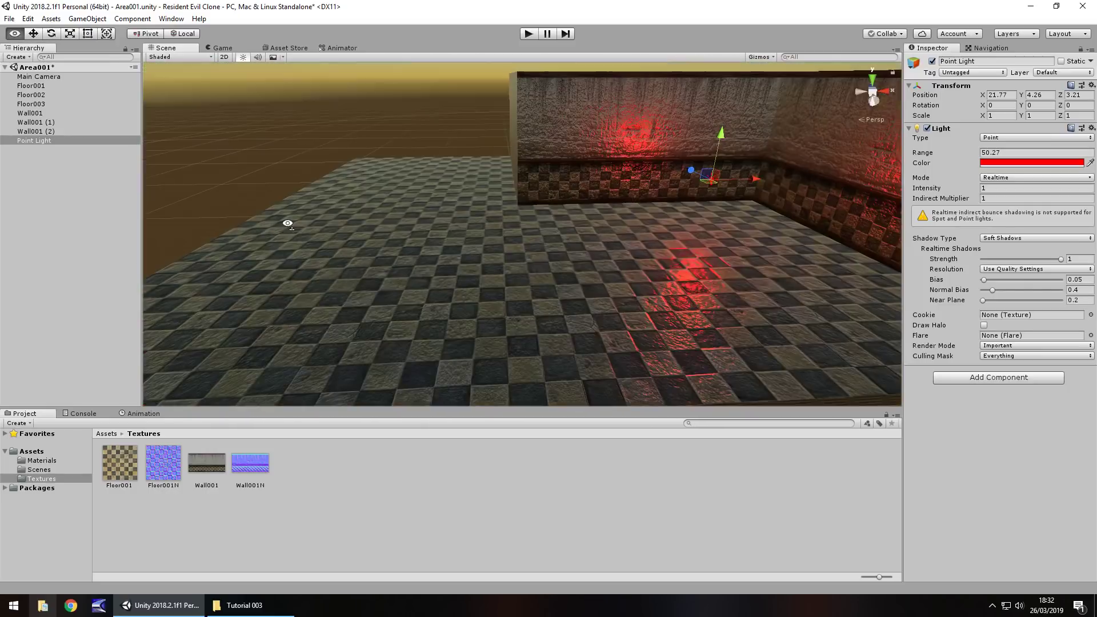
middle_click_drag(288, 224, 445, 248)
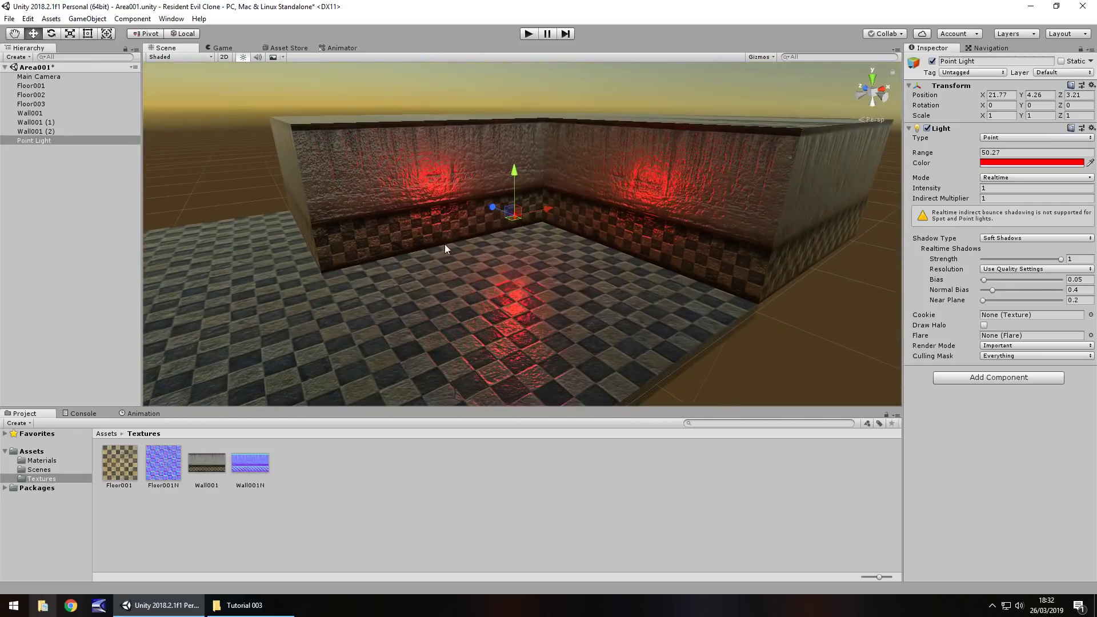
- Try the light as a Spot type at Z -14.66 with a spot angle of 33 and a range of 219
left_click(1017, 141)
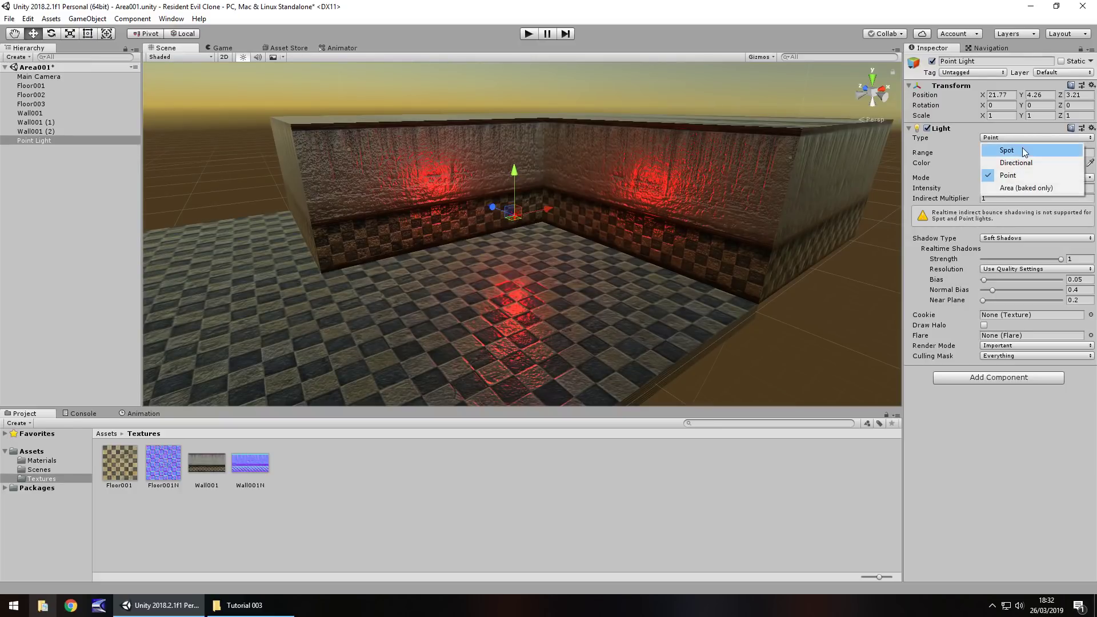
left_click(1023, 152)
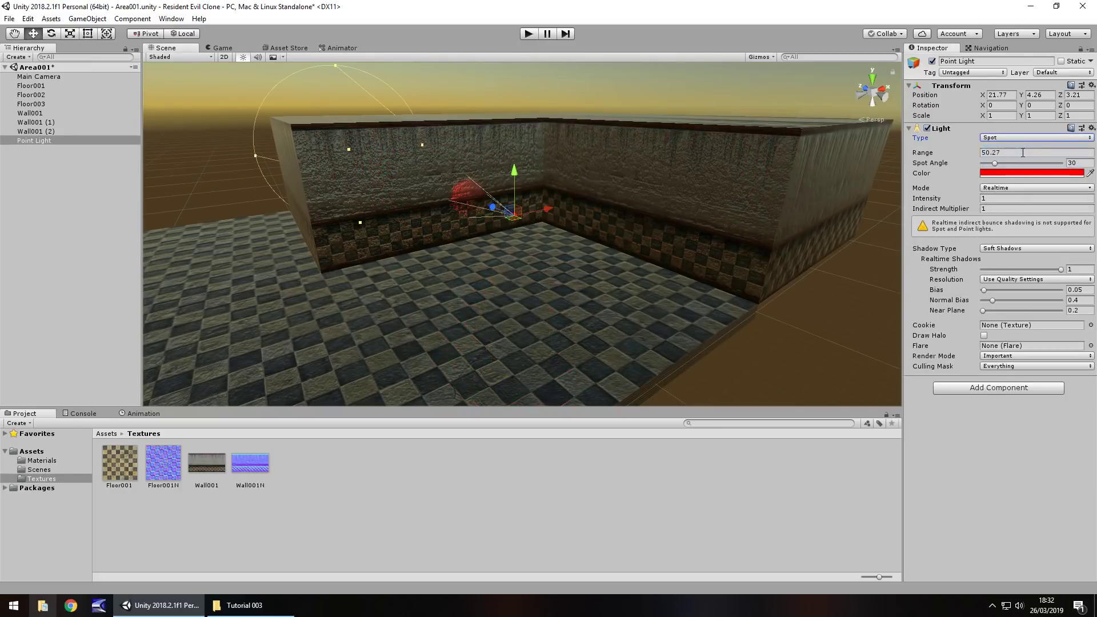
left_click_drag(495, 216, 569, 248)
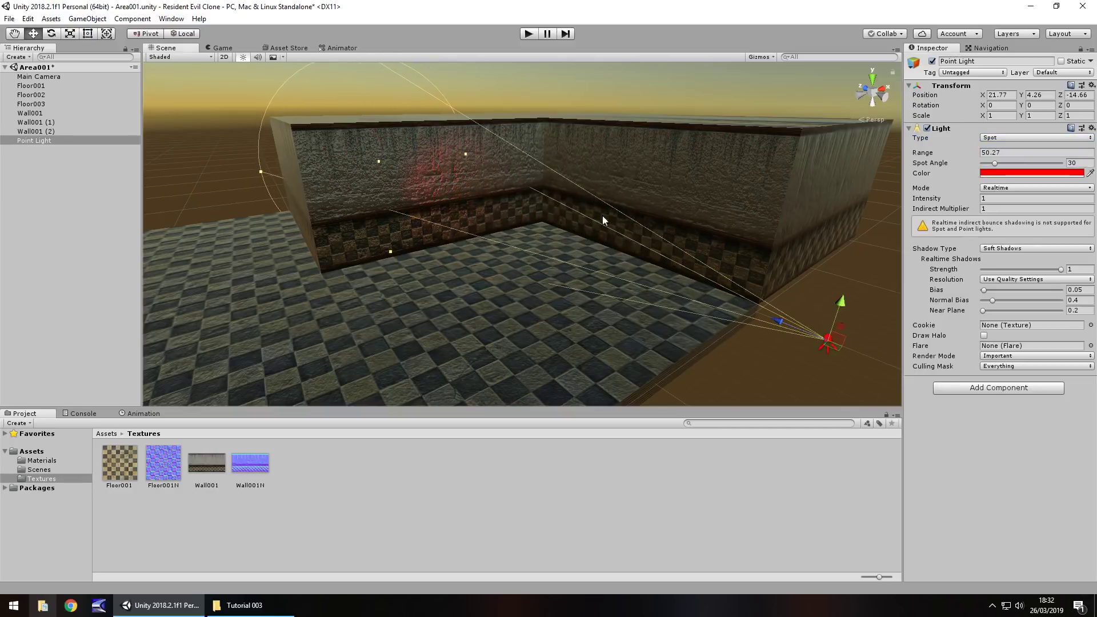
mouse_move(995, 164)
left_mouse_down()
mouse_move(1077, 179)
mouse_move(996, 176)
left_mouse_up()
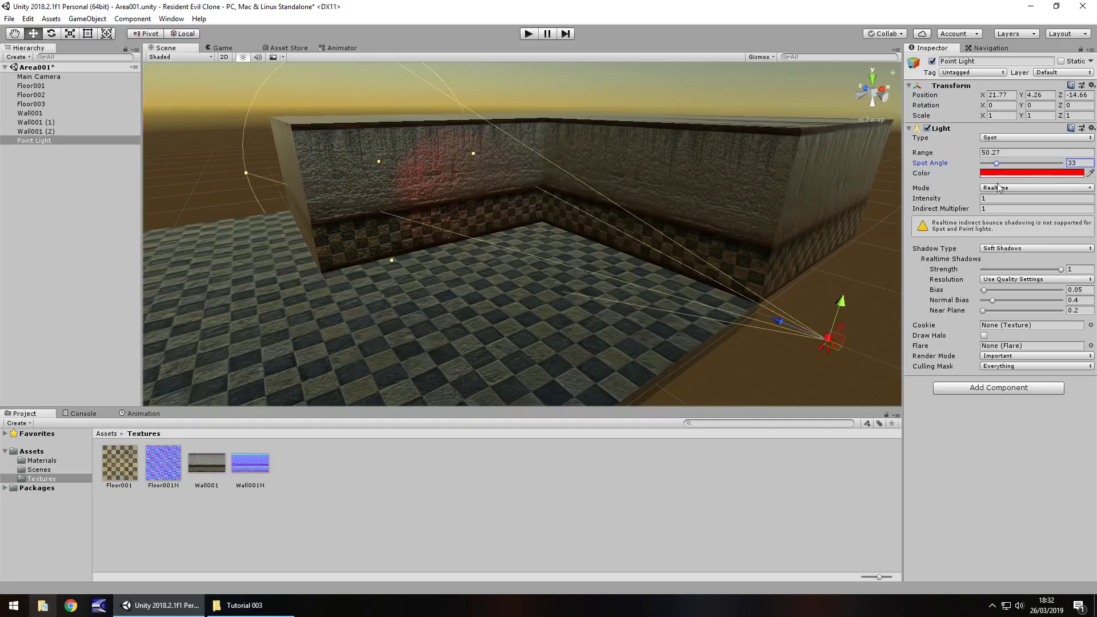
left_click_drag(919, 153, 906, 267)
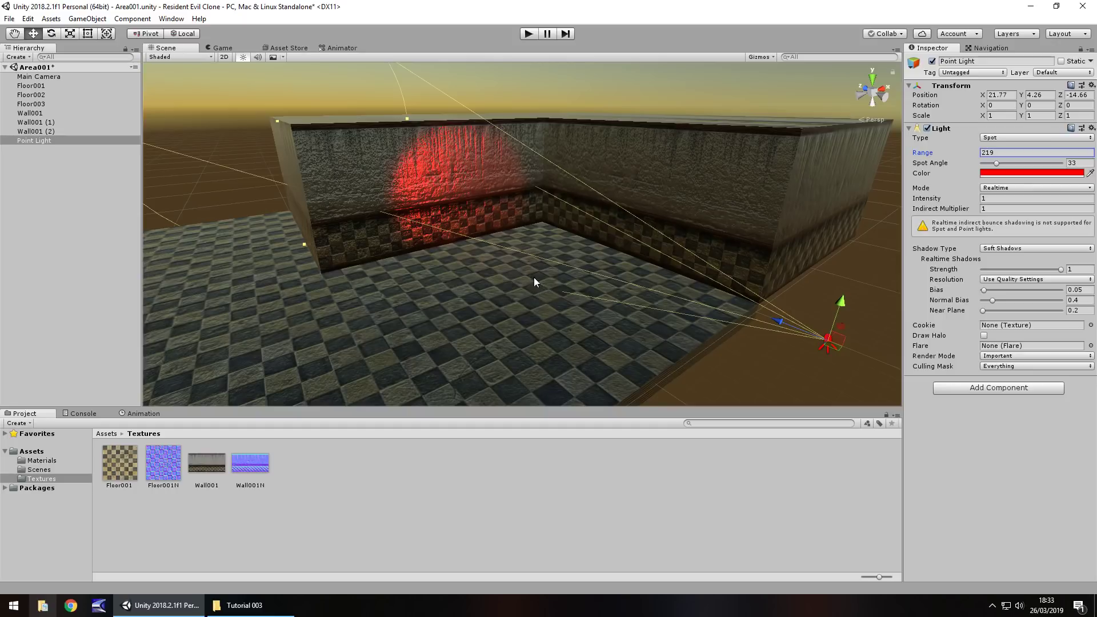
- Delete the point light and add a new directional light to the scene
left_click(39, 141)
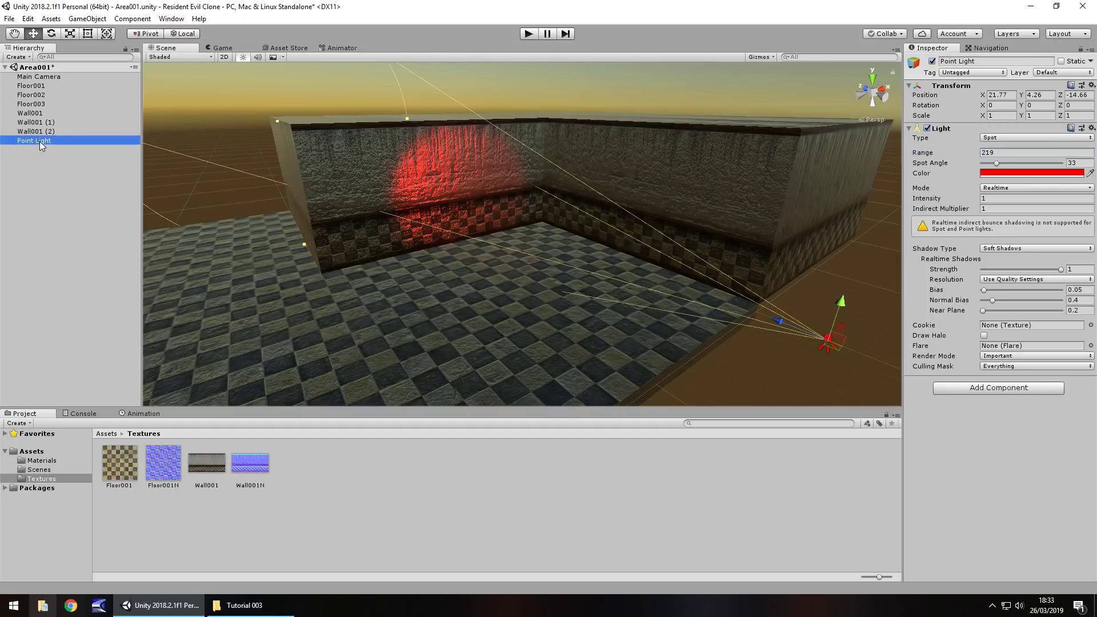
left_click(47, 147)
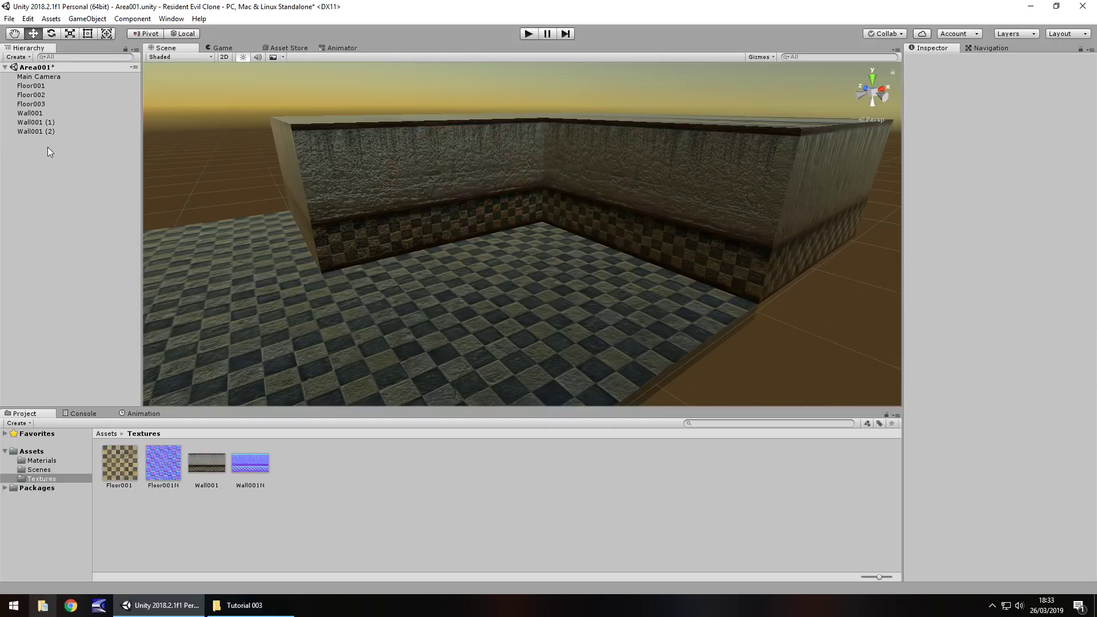
left_click(84, 20)
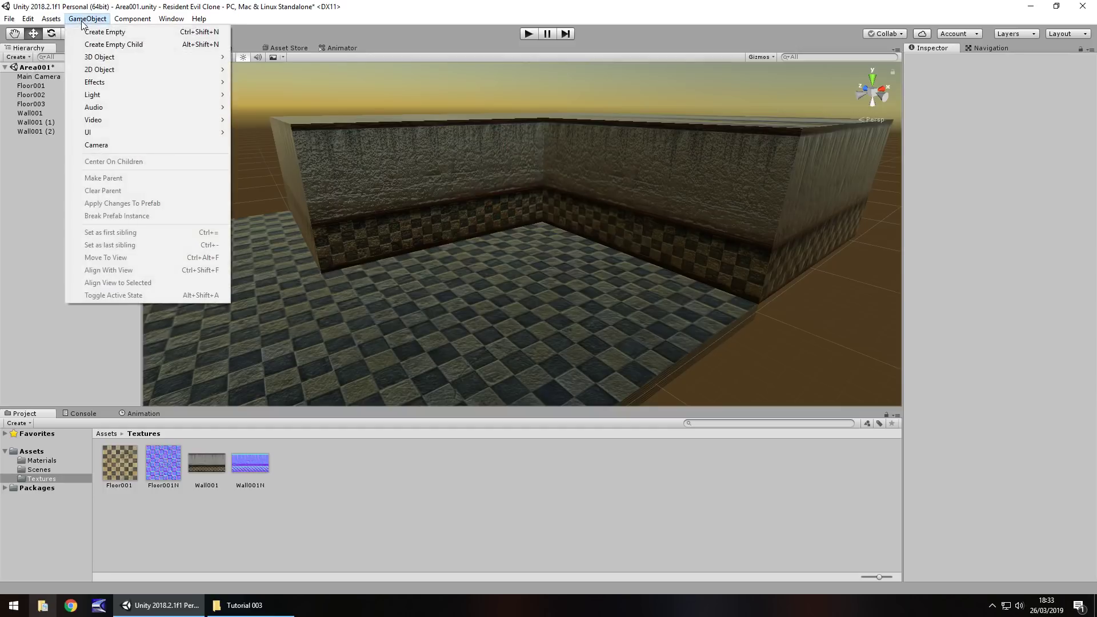
mouse_move(103, 95)
left_click(273, 96)
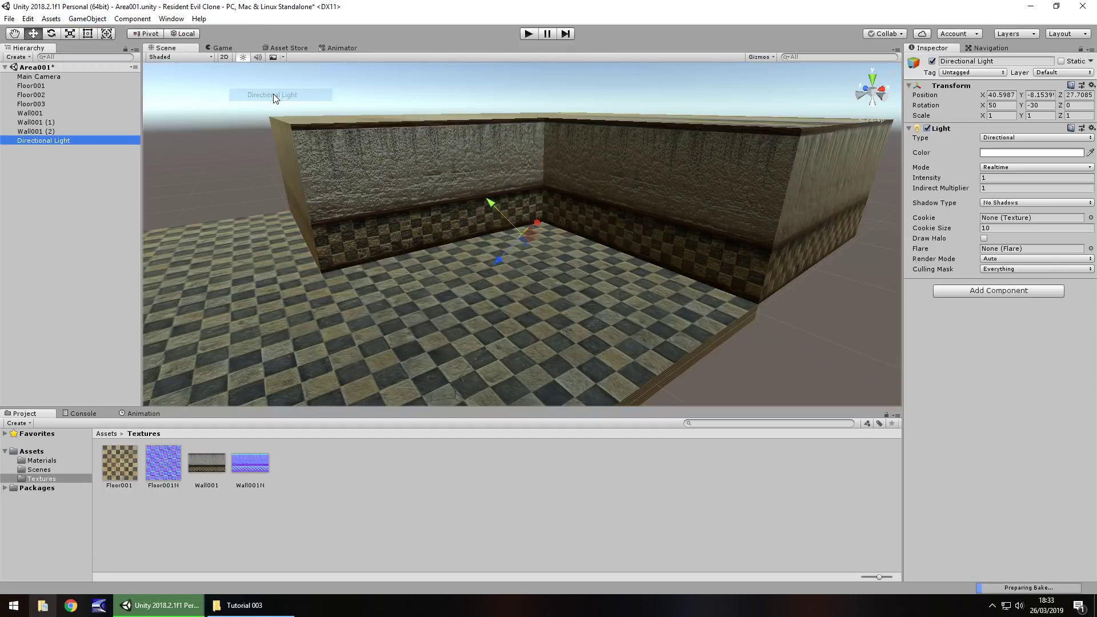
- Move the directional light to X 49.25, Y 12.48, Z 12.72 and set its shadow type to Soft Shadows
left_click_drag(496, 272, 643, 198)
left_click(1022, 204)
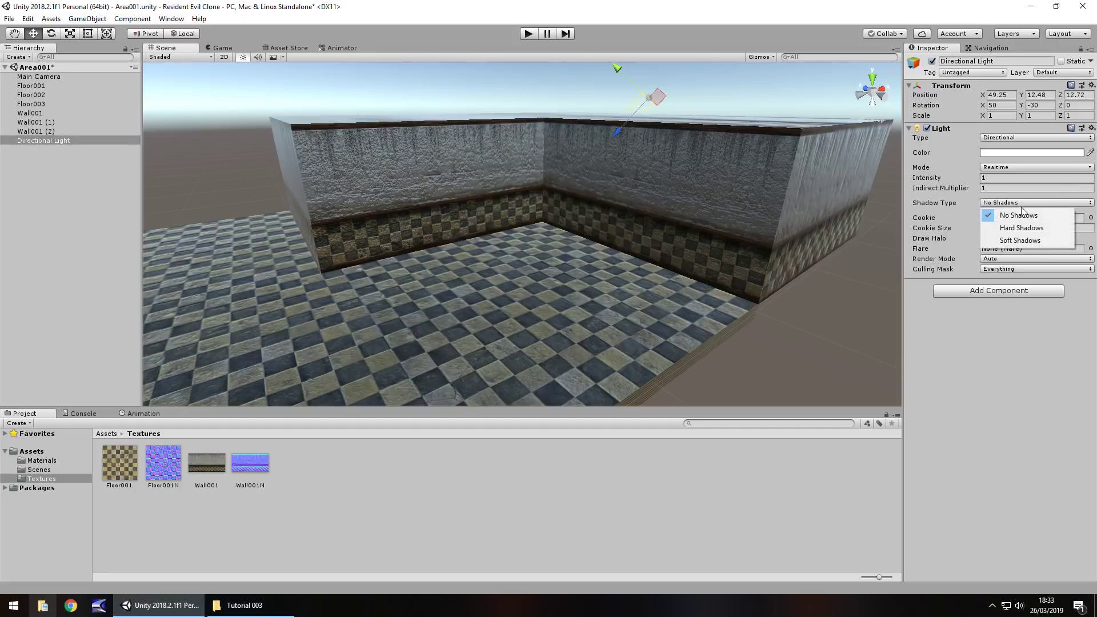
left_click(1026, 237)
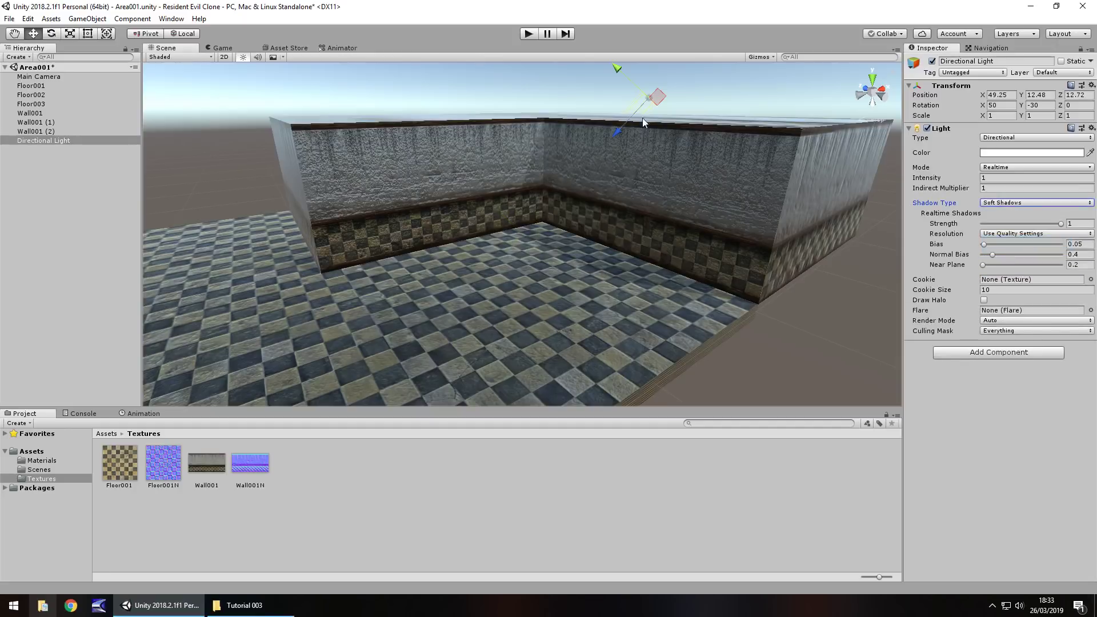
- Duplicate the Wall001 block and place the copy directly behind it at Z 40
left_click_drag(438, 204, 429, 245, "alt")
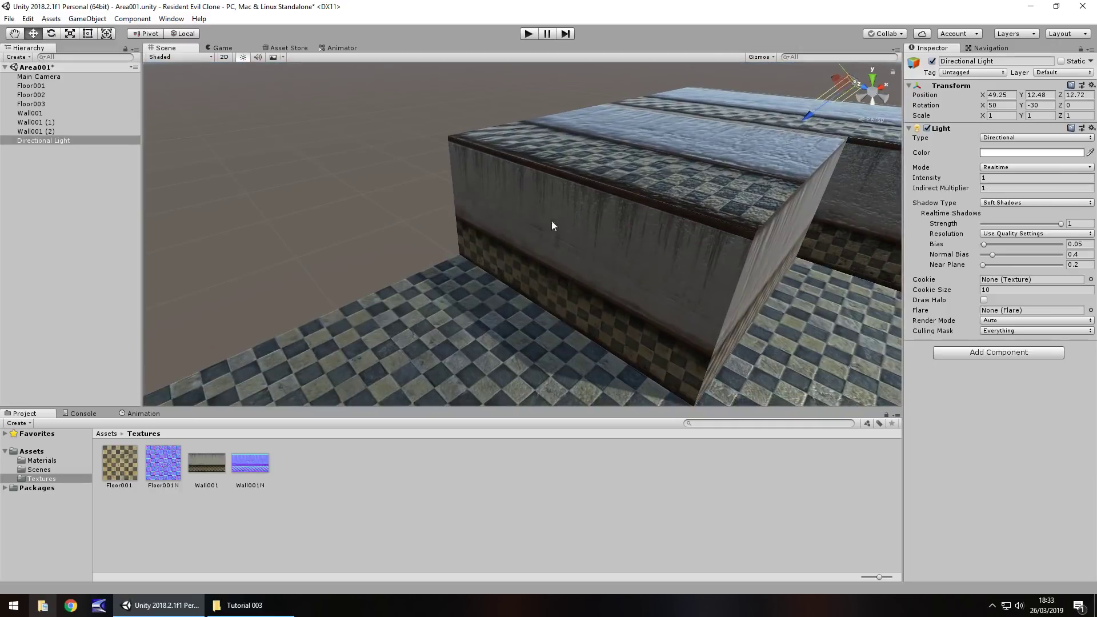
mouse_move(624, 256)
left_mouse_down("alt")
mouse_move(519, 255)
mouse_move(611, 266)
left_mouse_up("alt")
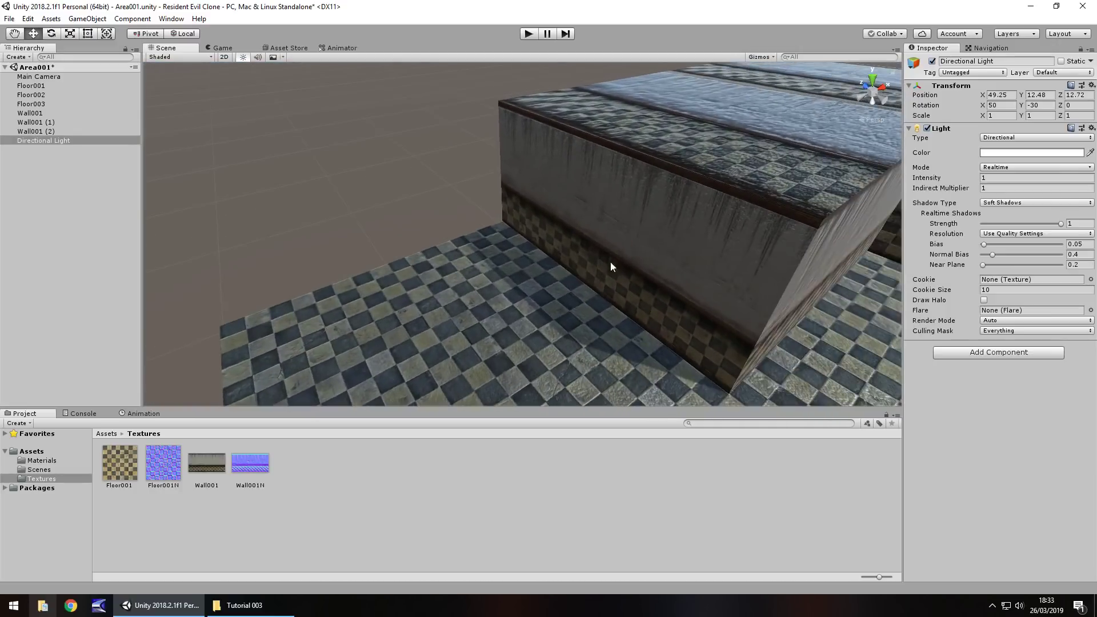
left_click(680, 255)
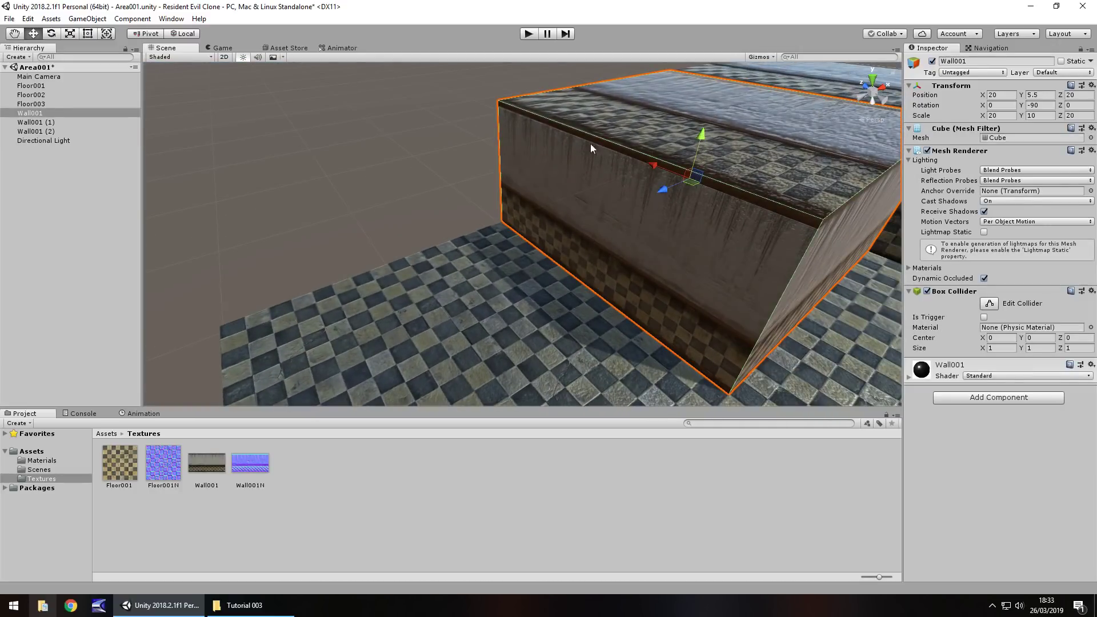
key("ctrl+d")
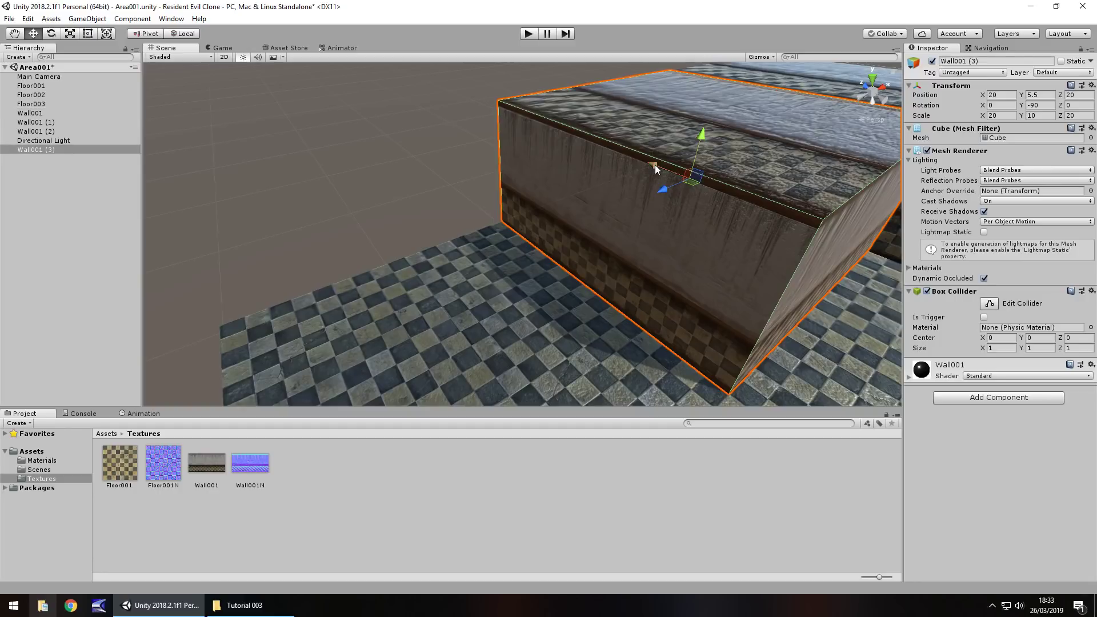
left_click_drag(656, 170, 413, 85)
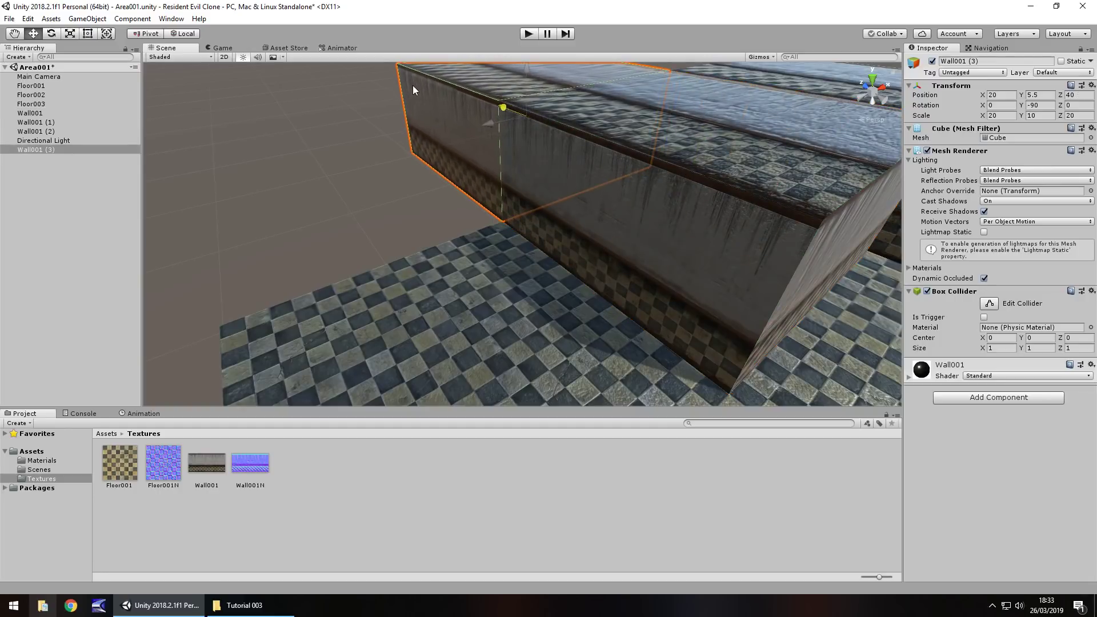
- Duplicate the new wall block and place the copy beside it at X 0, Z 40
right_click_drag(417, 139, 430, 235)
middle_click_drag(425, 236, 501, 200)
right_click_drag(501, 200, 454, 167)
key("ctrl+d")
left_click_drag(483, 145, 340, 164, "ctrl")
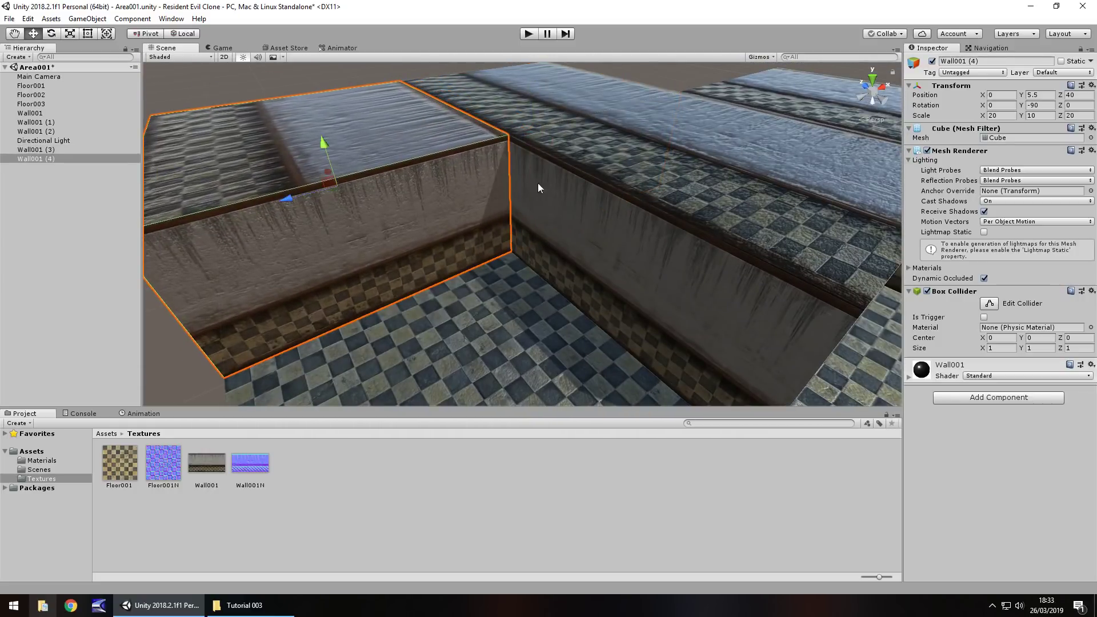
- Extend the back wall with another duplicated block at X -20, Z 40
key("ctrl+d")
right_click_drag(313, 194, 516, 186)
left_click_drag(514, 165, 293, 172, "ctrl")
right_click_drag(518, 187, 499, 198)
- Duplicate the end block to start the side wall at X -20, Z 20, and set its Y rotation to 0
key("ctrl+d")
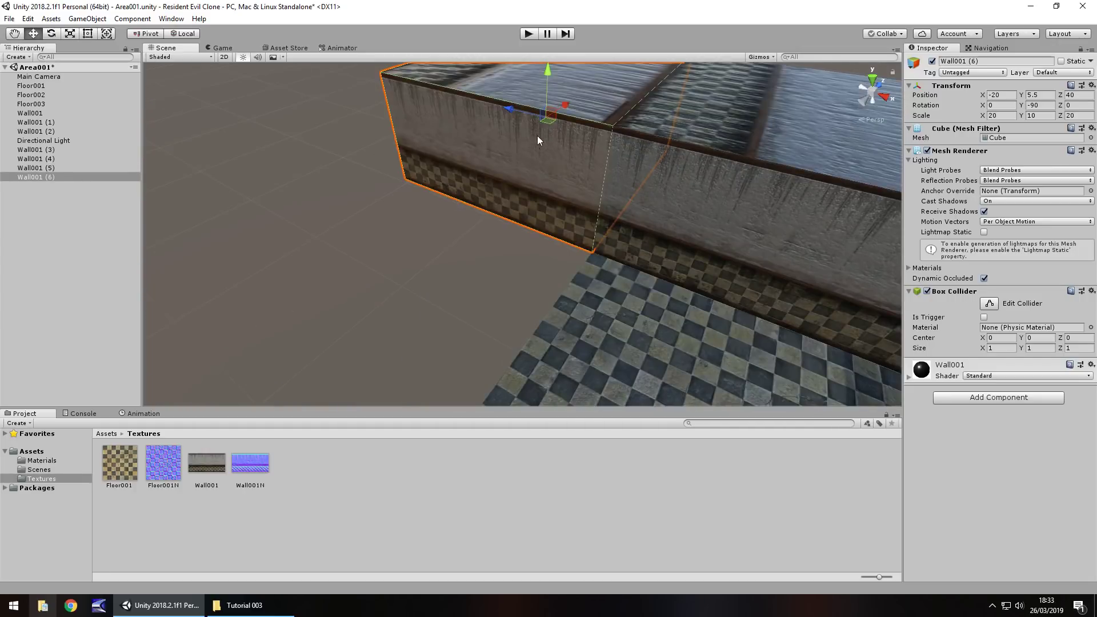
left_click_drag(565, 100, 464, 169)
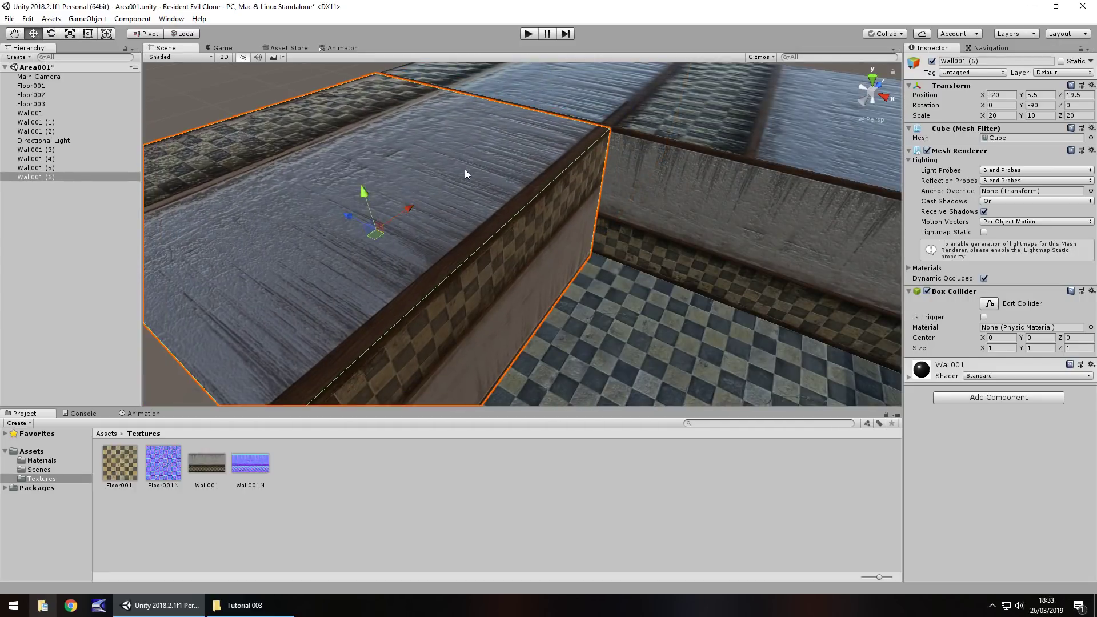
right_click_drag(791, 169, 475, 173)
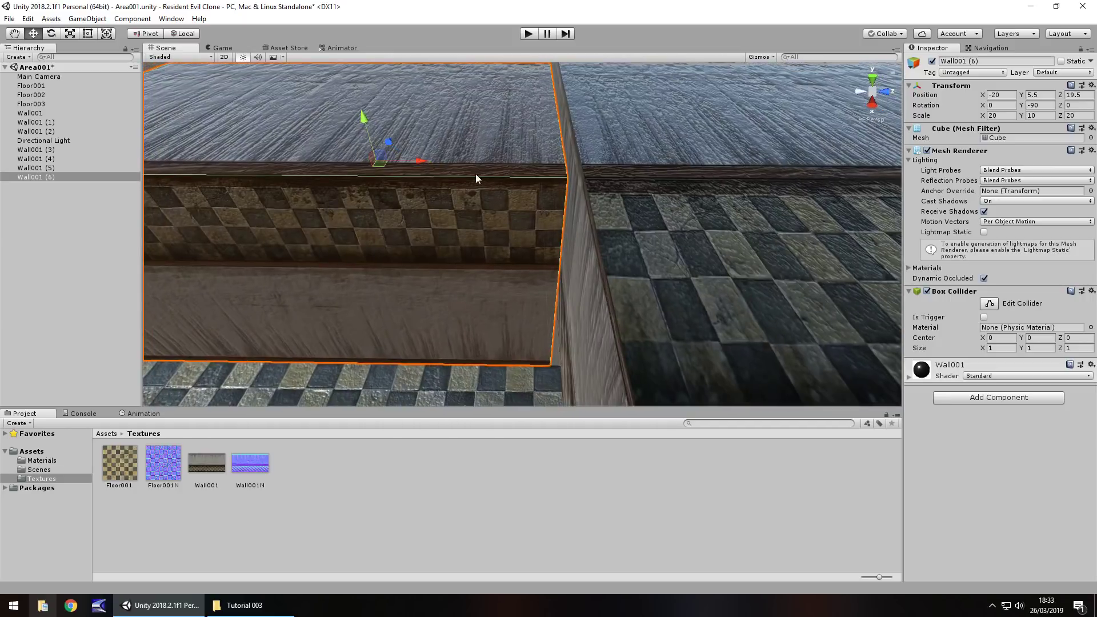
left_click_drag(420, 159, 428, 161)
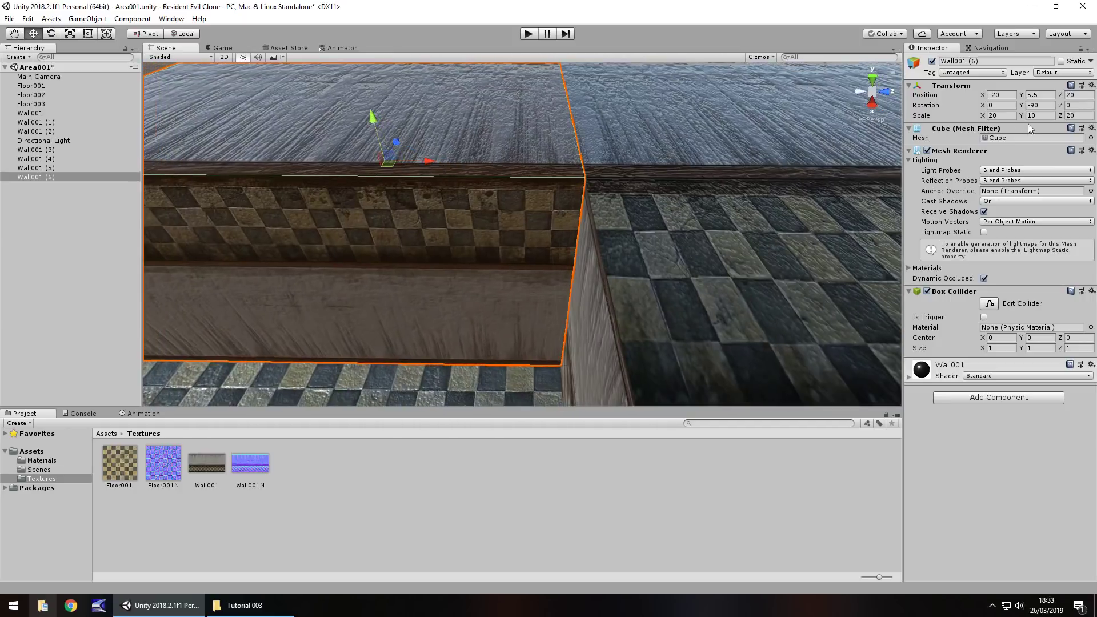
left_click(1037, 105)
type("0")
- Duplicate the rotated side wall block and place the copy at X -20, Z 0
middle_click_drag(400, 231, 543, 232)
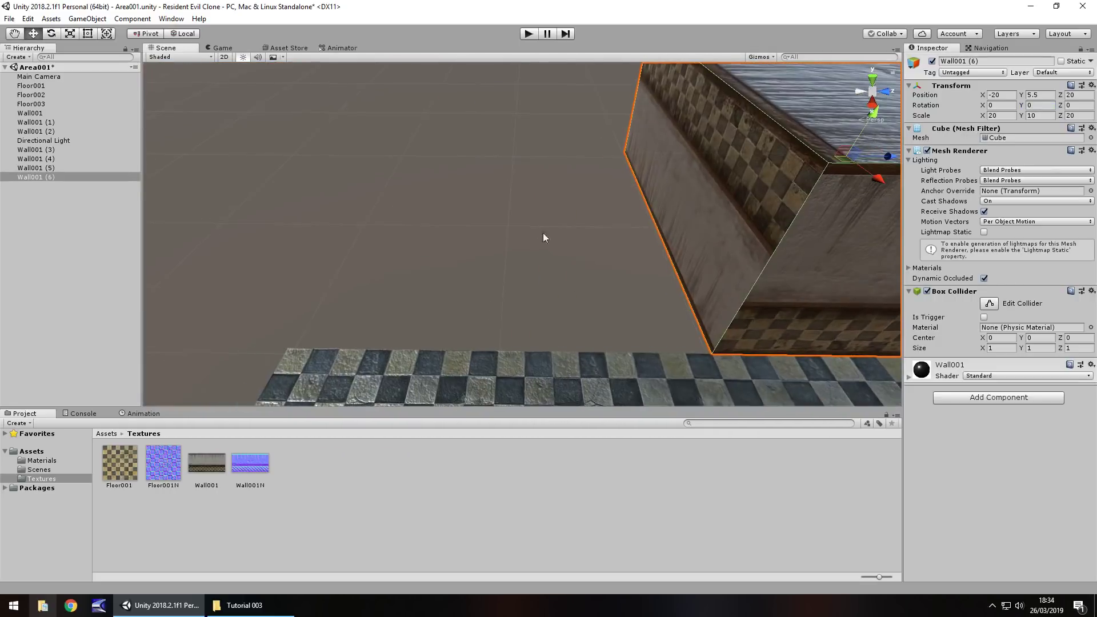
right_click_drag(543, 232, 674, 211)
scroll(709, 221, "down", 3)
scroll(709, 222, "down", 3)
mouse_move(709, 222)
middle_mouse_down()
mouse_move(576, 198)
mouse_move(716, 238)
middle_mouse_up()
scroll(676, 293, "up", 3)
scroll(677, 293, "up", 2)
middle_click_drag(718, 305, 656, 270)
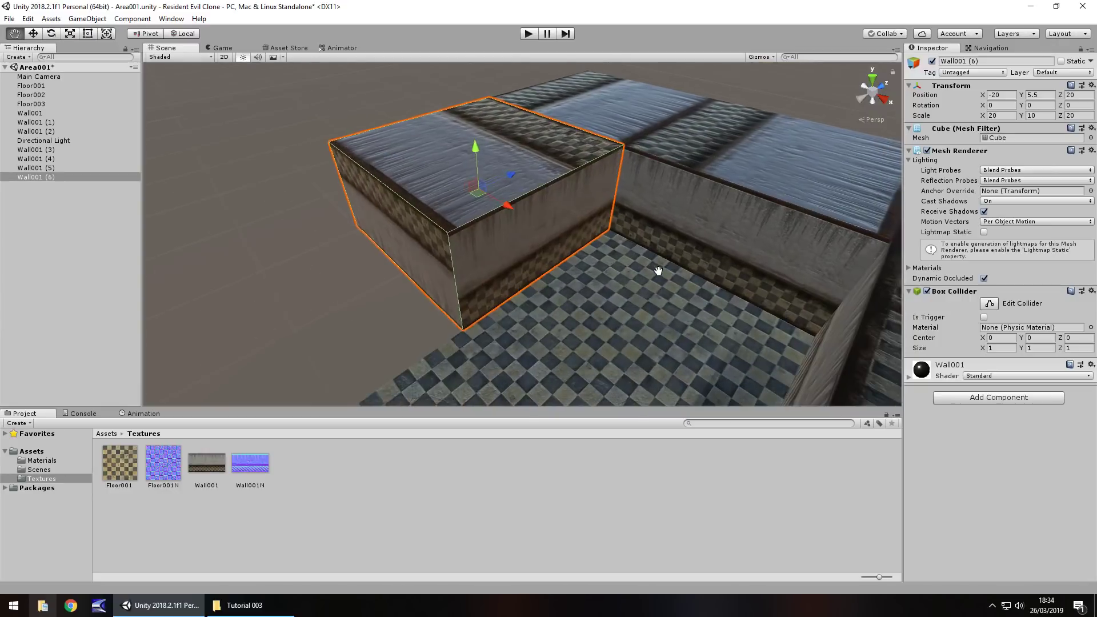
scroll(657, 269, "up", 2)
right_click_drag(657, 269, 671, 289)
key("ctrl+d")
left_click_drag(671, 206, 494, 217)
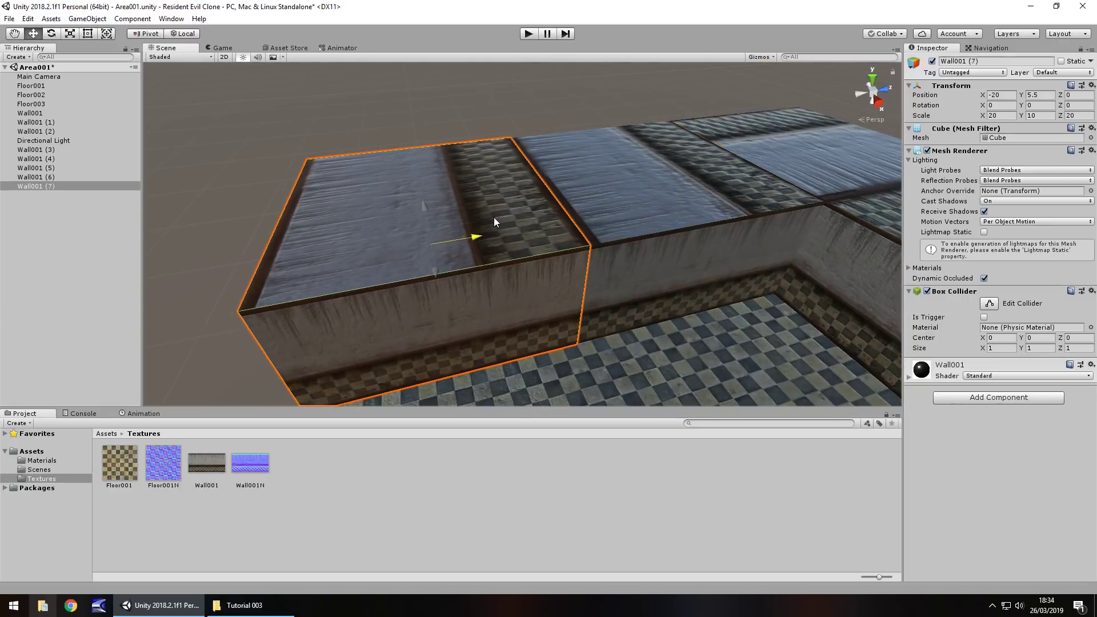
- Continue the side wall with another duplicated block at X -20, Z -20
right_click_drag(493, 217, 571, 232)
key("ctrl+d")
left_click_drag(552, 227, 326, 227)
- Duplicate the corner wall block three times along Z -20, with the last copy at X 40, to close off the room
right_click_drag(326, 227, 677, 239)
key("ctrl+d")
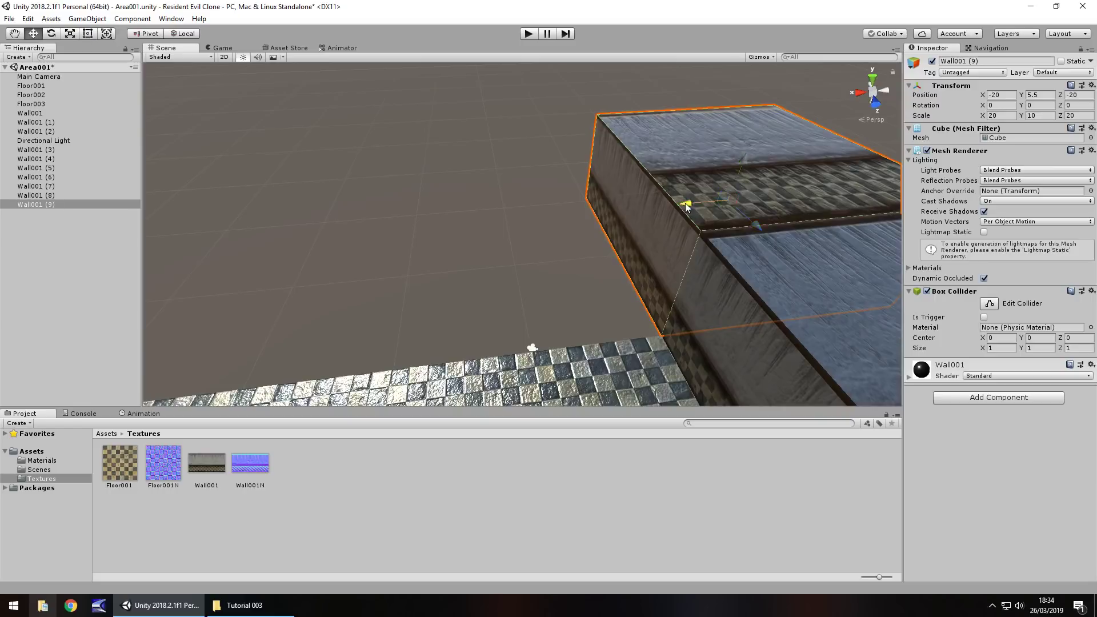
left_click_drag(686, 204, 250, 229)
key("ctrl+d")
right_click_drag(459, 229, 407, 231)
key("ctrl+d")
left_click_drag(435, 180, 246, 177)
- Duplicate the Floor003 tile and raise the copy to Y 11 as a ceiling piece
right_click_drag(503, 220, 448, 236)
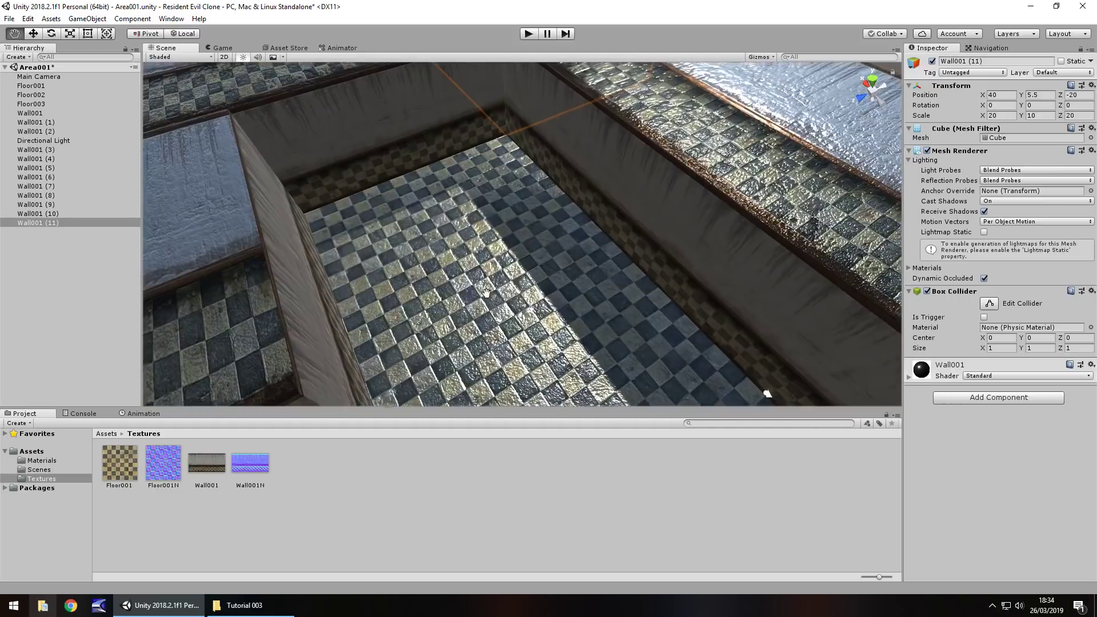
scroll(457, 234, "up", 6)
right_click_drag(623, 235, 494, 242)
scroll(574, 191, "up", 2)
scroll(574, 191, "down", 4)
scroll(660, 223, "down", 4)
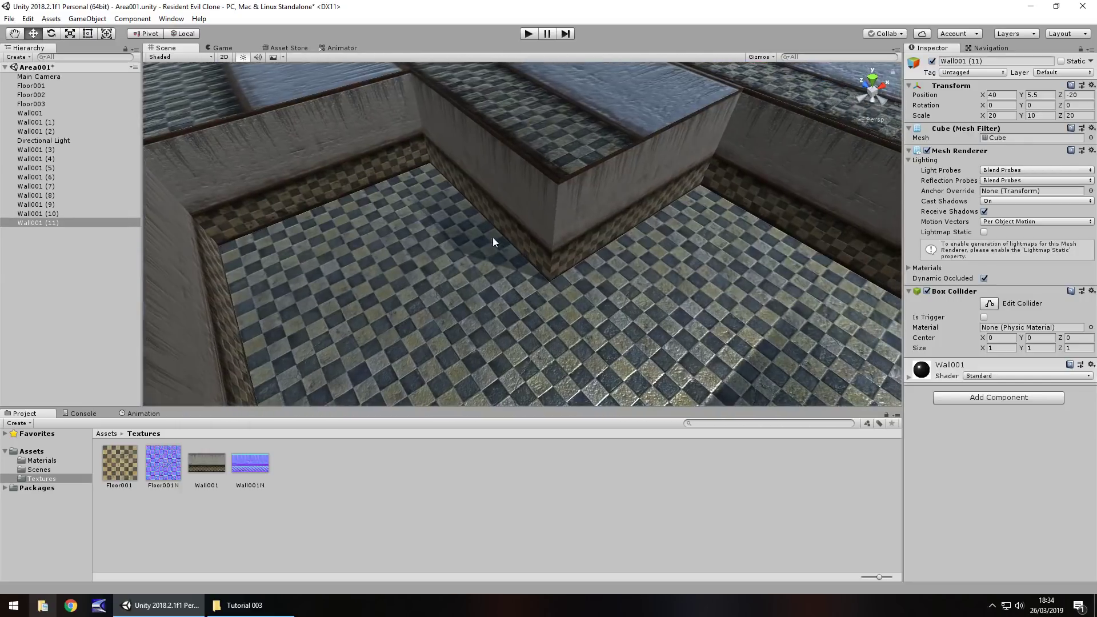
left_click(417, 216)
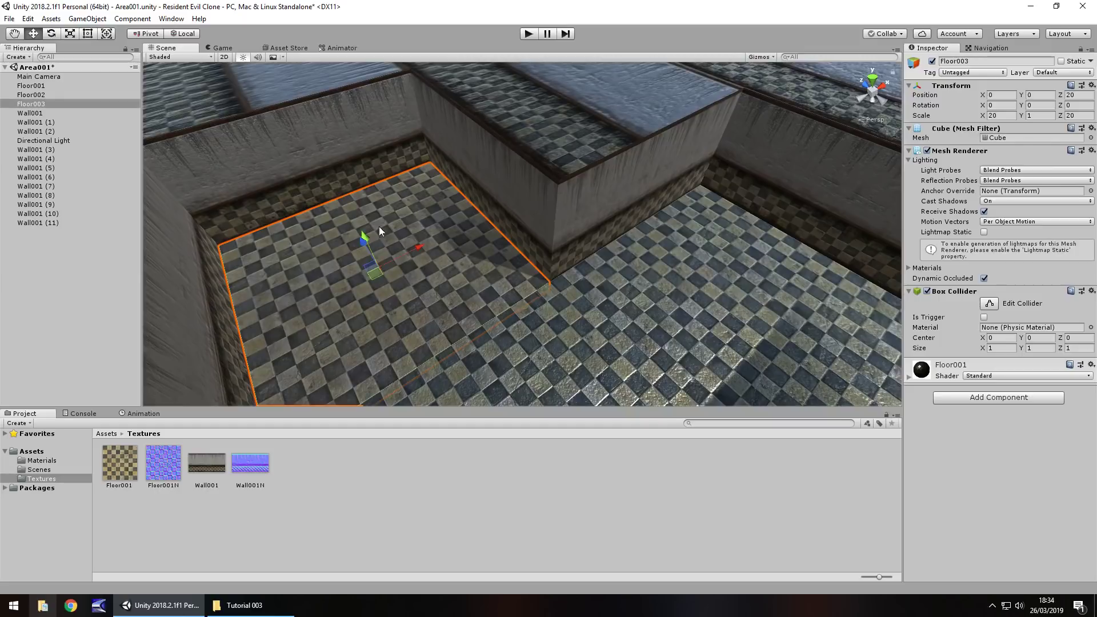
scroll(457, 274, "up", 4)
middle_click_drag(436, 314, 440, 197)
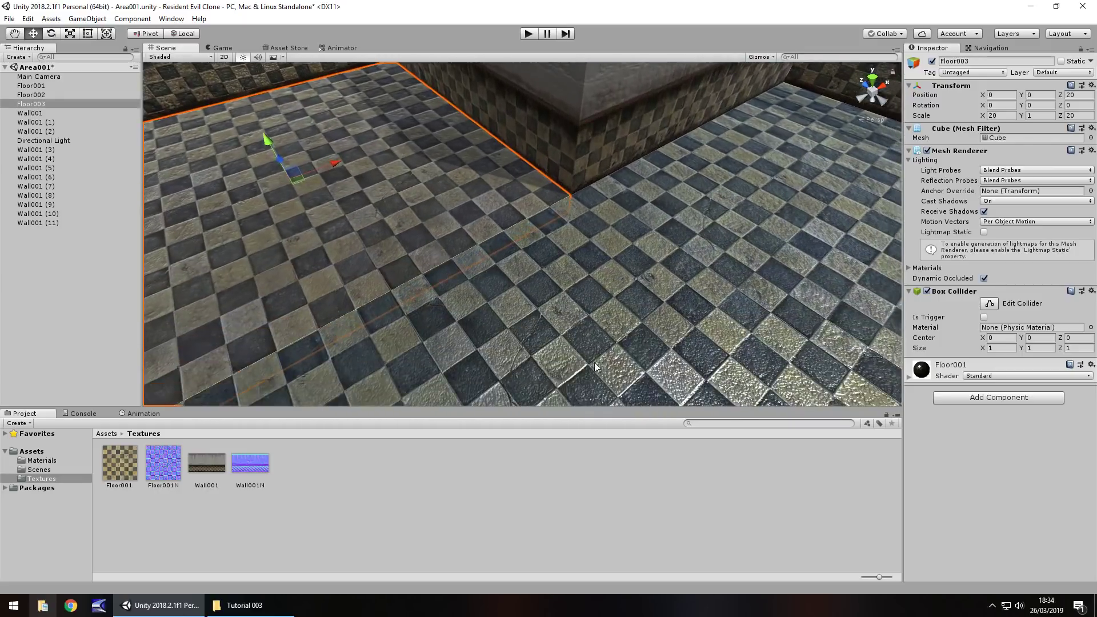
right_click_drag(423, 334, 358, 266)
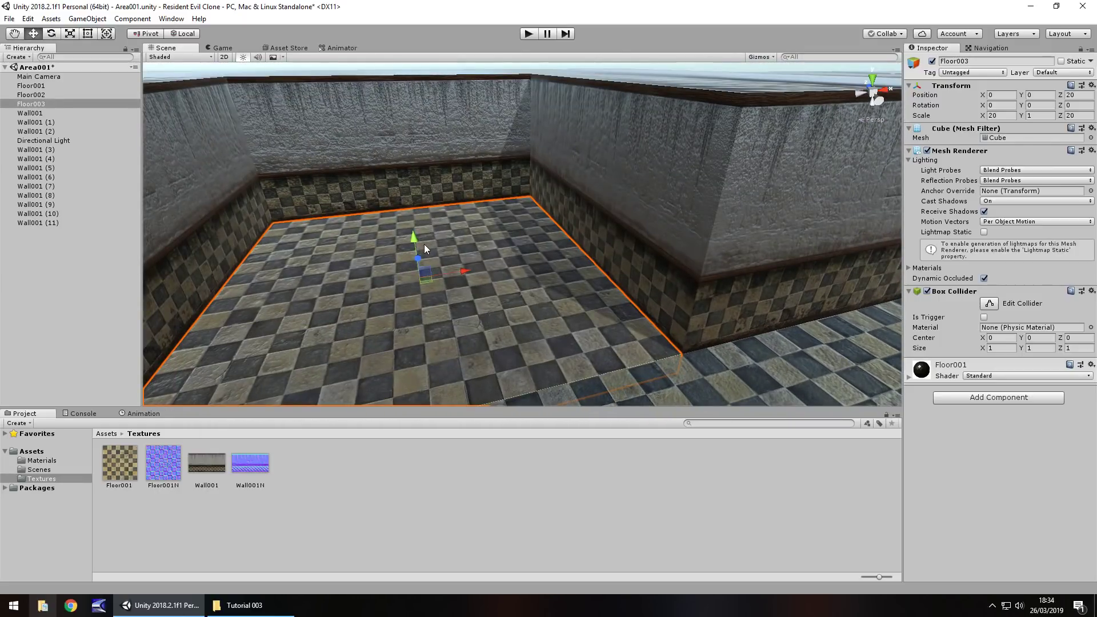
key("ctrl+d")
left_click_drag(415, 229, 351, 86)
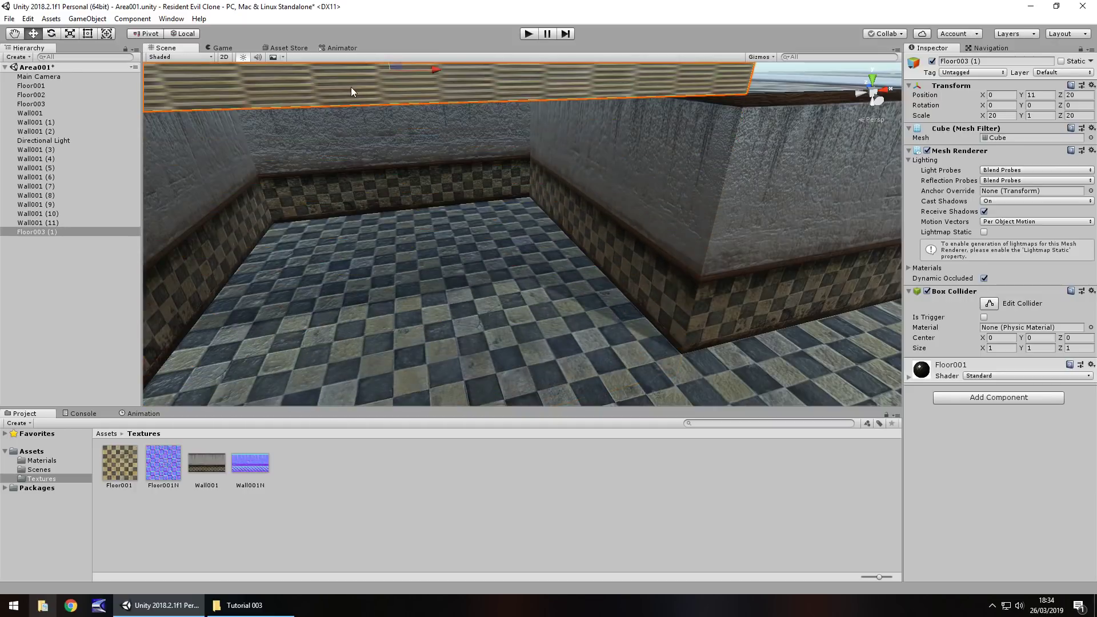
- Duplicate the ceiling piece and place the copy next to it at X 0, Z 0
scroll(423, 180, "down", 4)
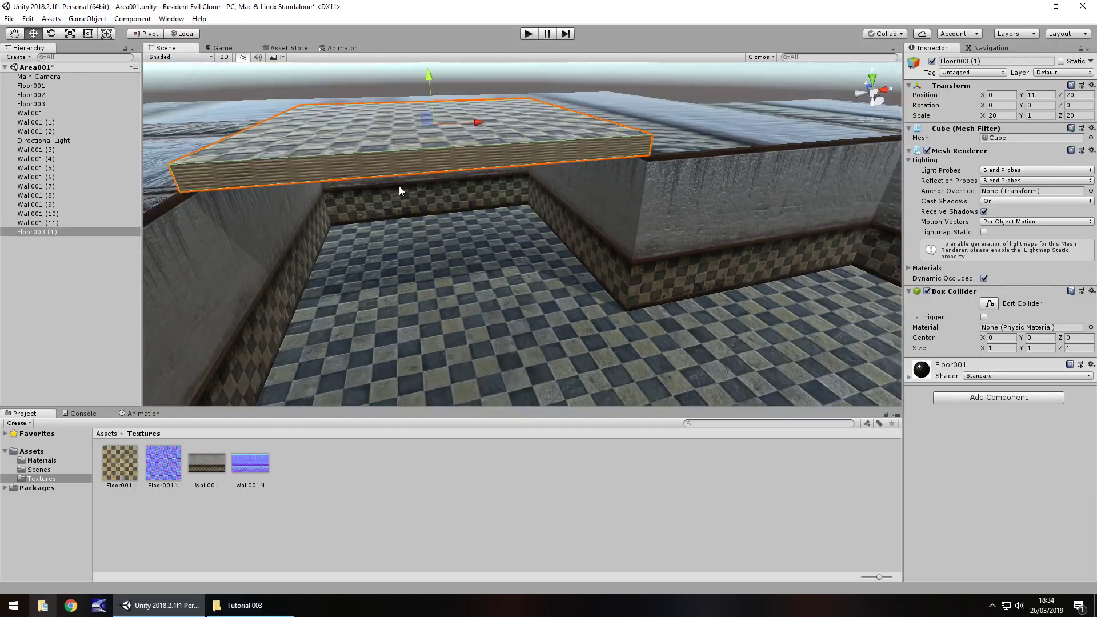
scroll(397, 166, "down", 3)
scroll(397, 174, "down", 4)
right_click_drag(529, 149, 597, 187)
key("ctrl+d")
left_click_drag(531, 160, 496, 280)
- Duplicate the second ceiling piece and place the copy at X 20, Z 0
right_click_drag(516, 262, 594, 256)
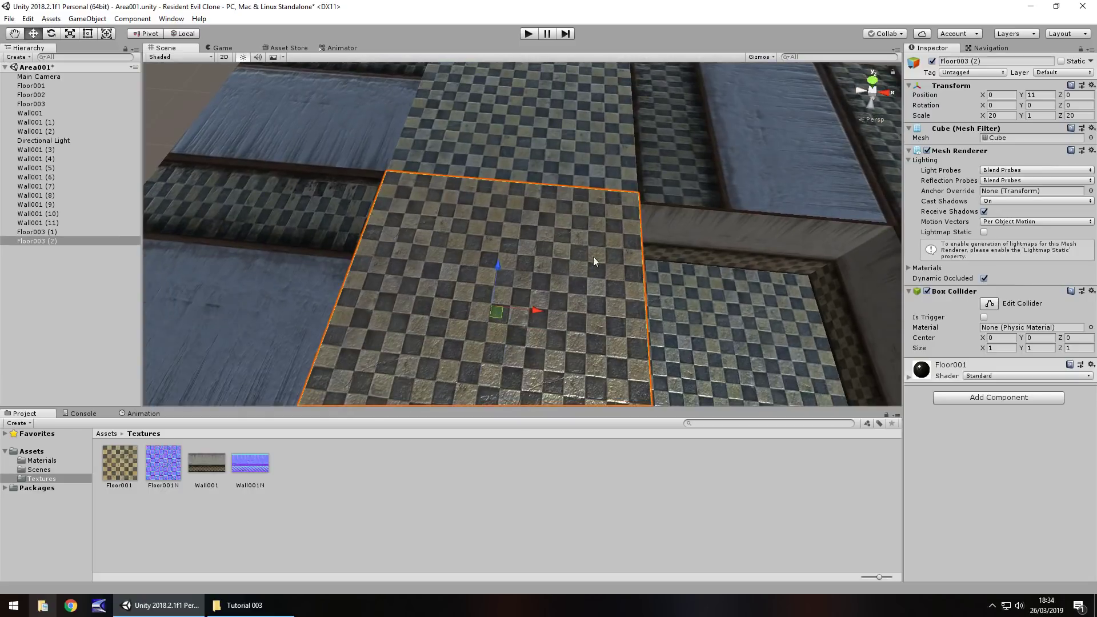
key("ctrl+d")
left_click_drag(551, 317, 830, 338)
right_click_drag(546, 240, 780, 172)
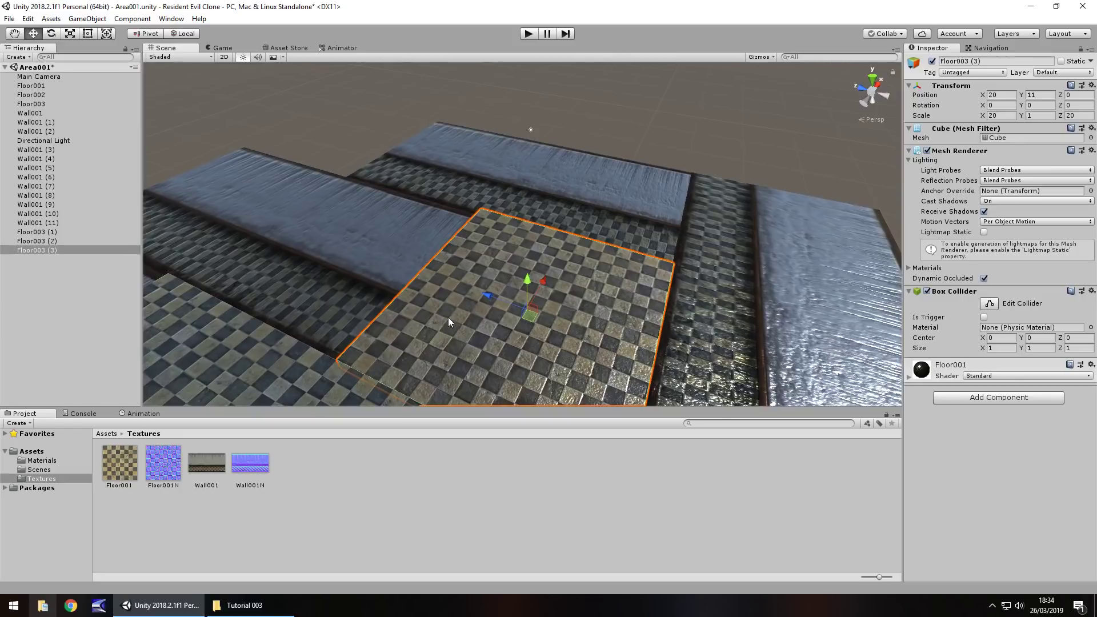
right_click_drag(405, 354, 437, 335)
middle_click_drag(386, 350, 417, 284)
right_click_drag(671, 270, 798, 281)
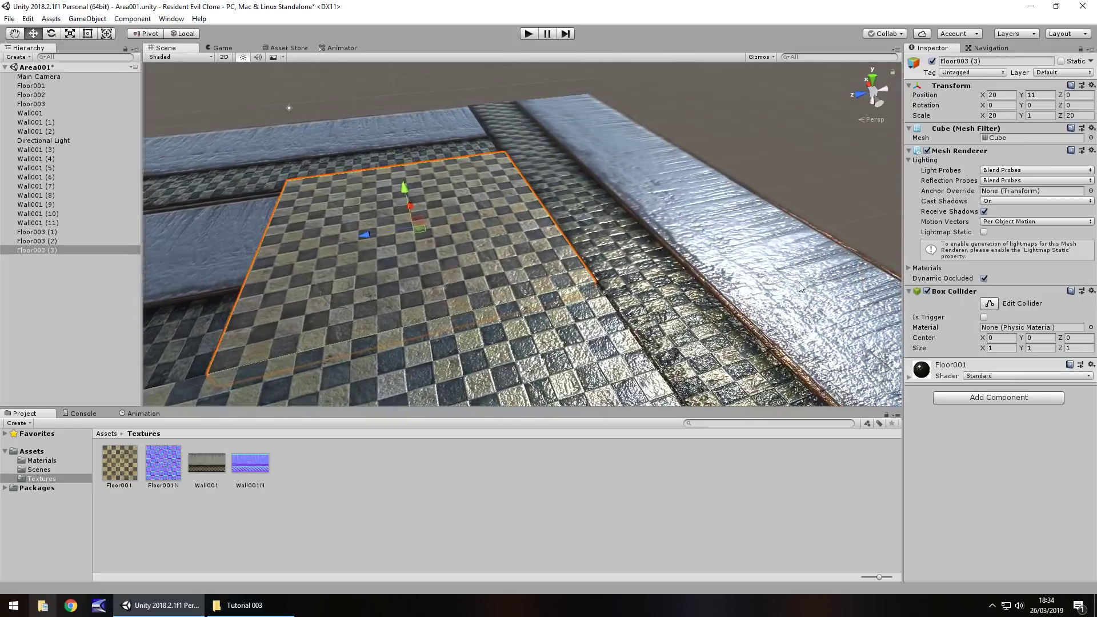
- Delete the Directional Light from the scene
left_click(52, 141)
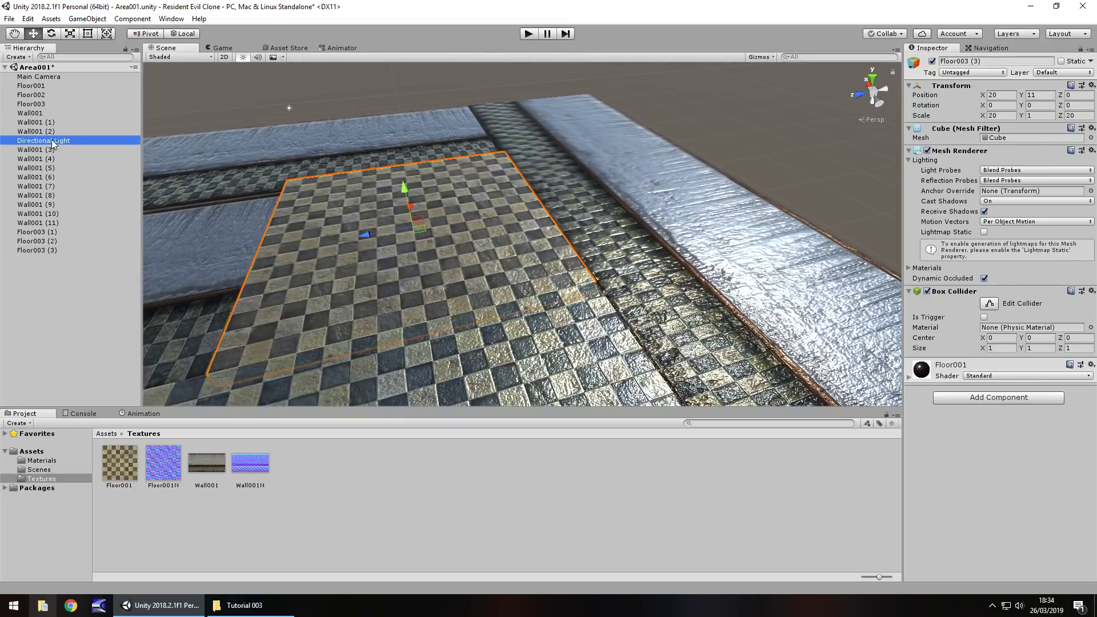
scroll(462, 310, "up", 6)
middle_click_drag(393, 337, 413, 274)
right_click_drag(412, 274, 554, 290)
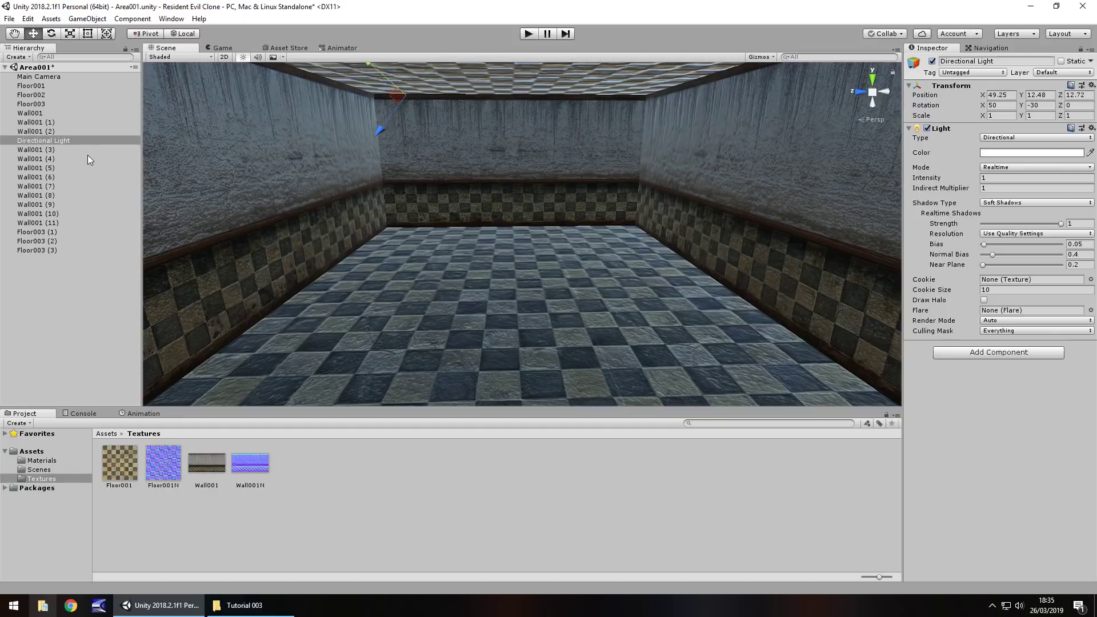
left_click_drag(532, 228, 486, 222, "alt")
middle_click_drag(526, 224, 550, 234)
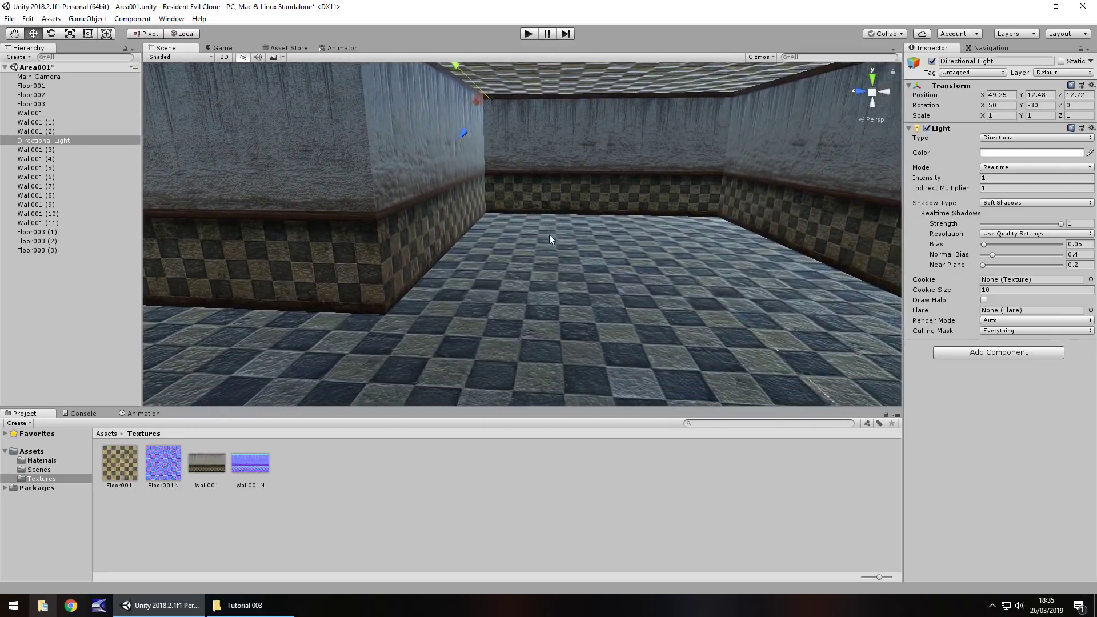
left_click(59, 140)
key("Delete")
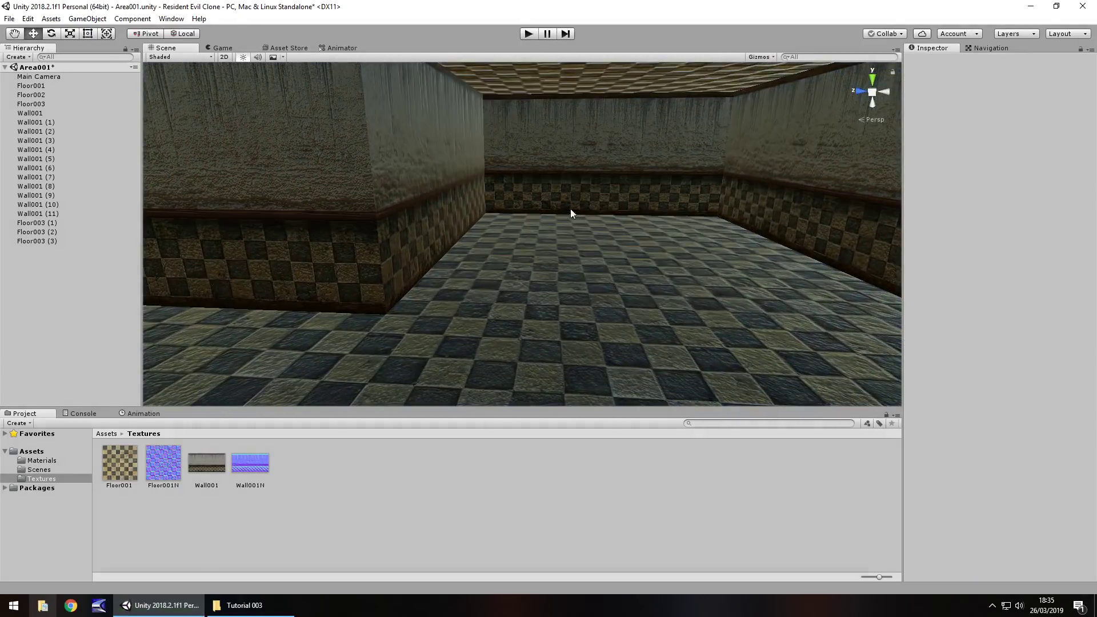
- In the scene's lighting settings, try an environment lighting Intensity Multiplier of 8, and reduce it to 0
right_click_drag(646, 243, 578, 246)
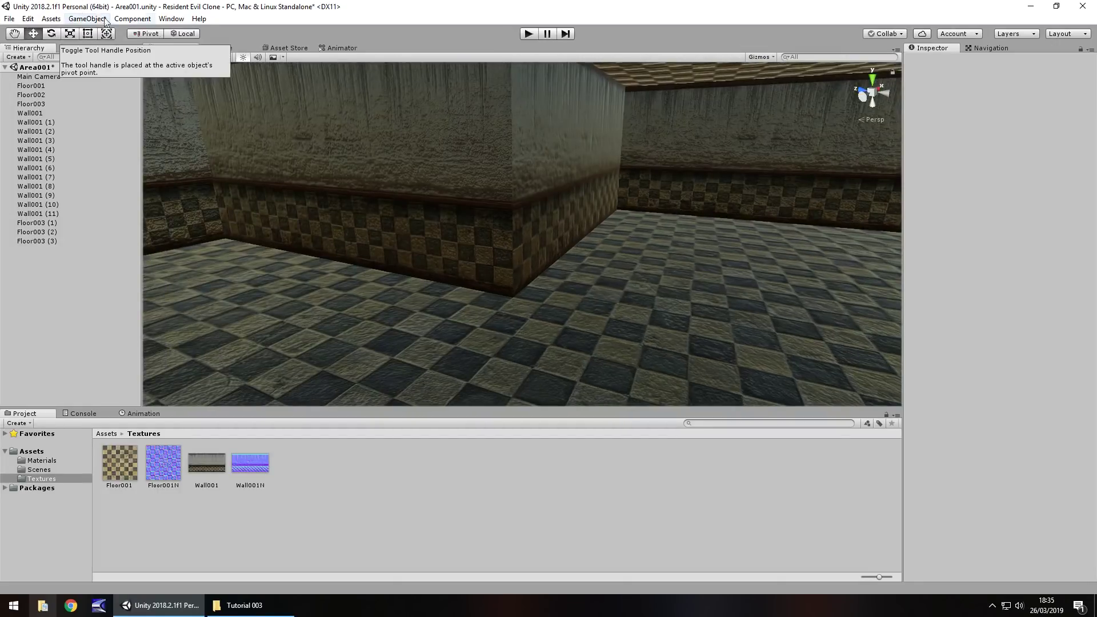
left_click(169, 19)
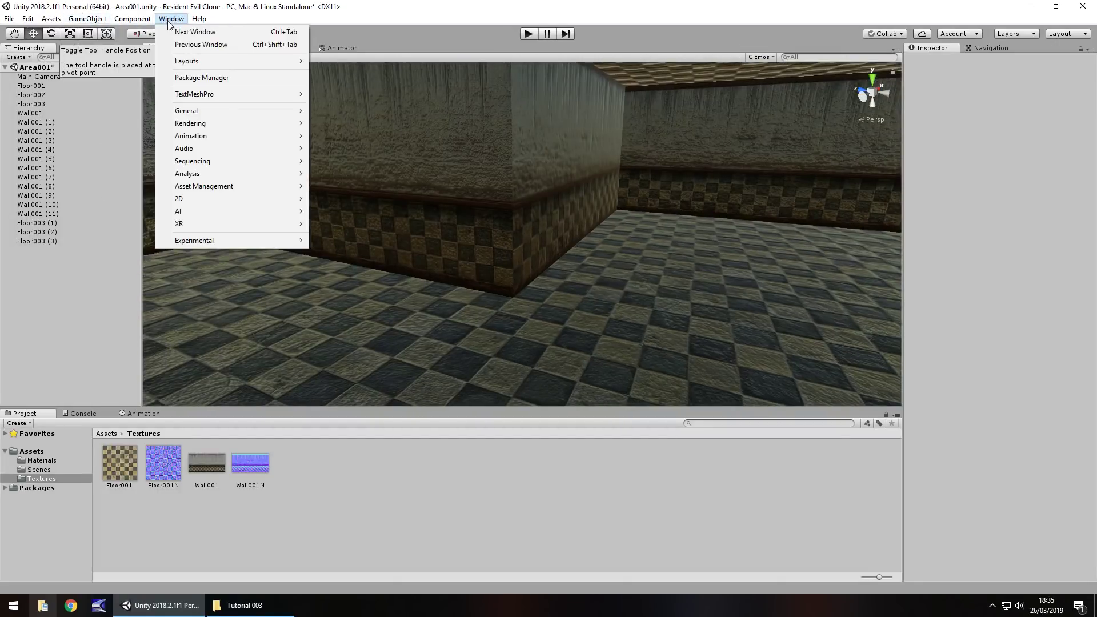
mouse_move(200, 127)
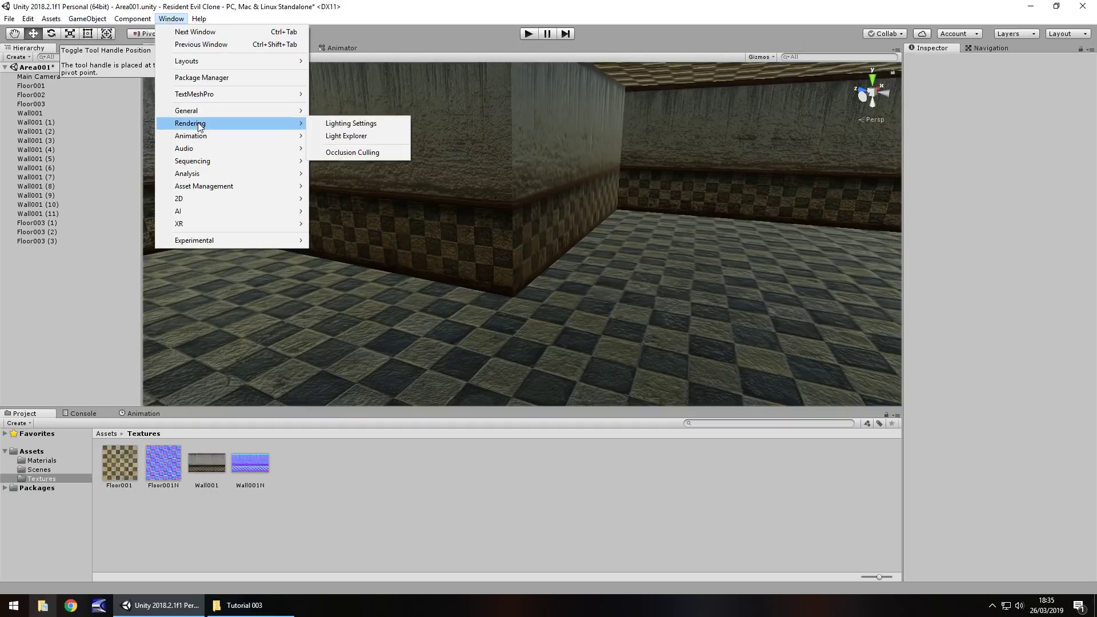
left_click(351, 124)
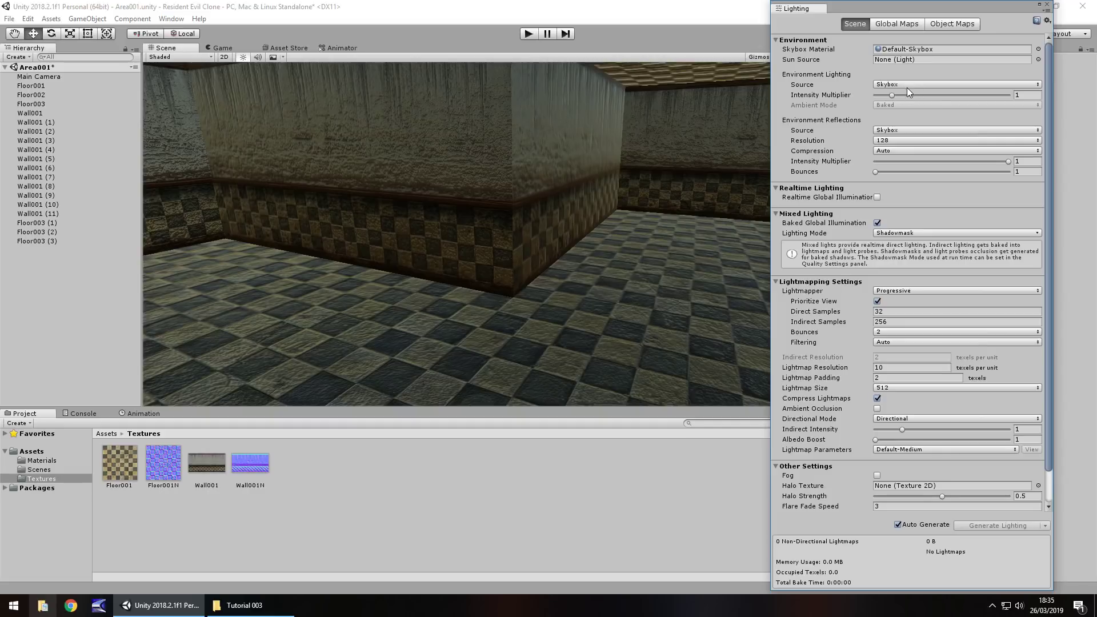
left_click_drag(893, 96, 1041, 126)
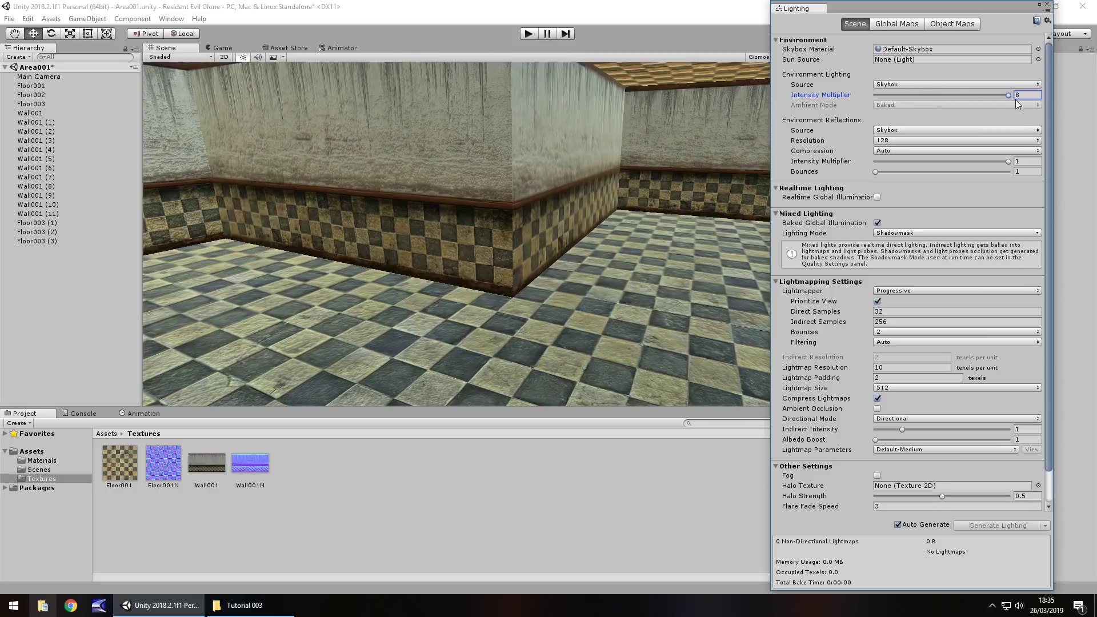
left_click_drag(1008, 94, 826, 98)
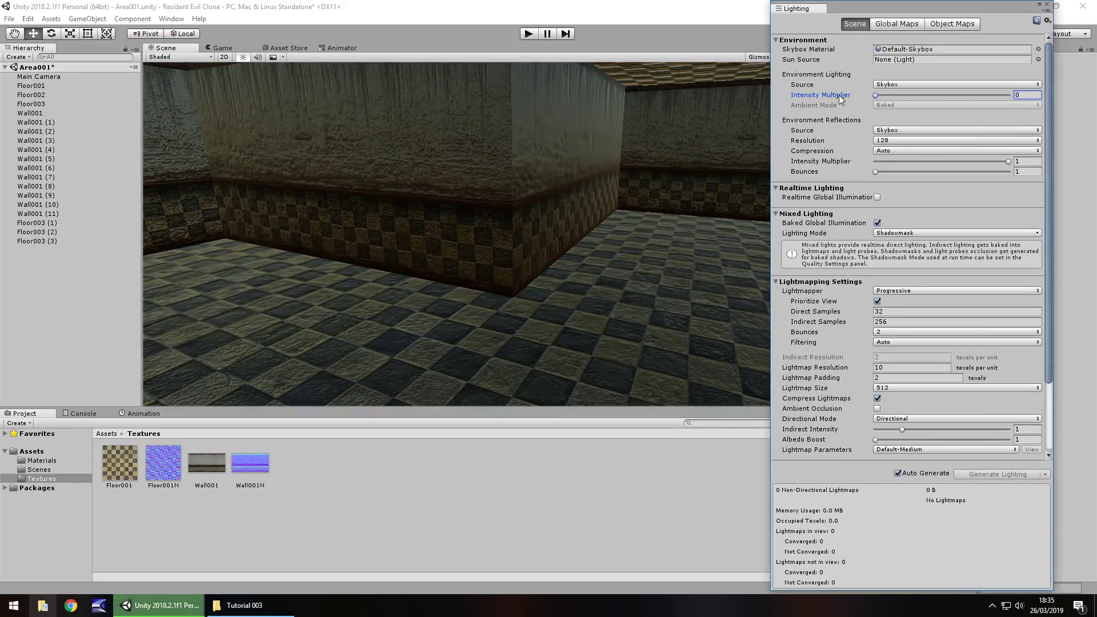
left_click(1047, 4)
- Add a point light near the inner corner of the enclosed room
middle_click_drag(633, 205, 604, 201)
right_click_drag(604, 201, 616, 284)
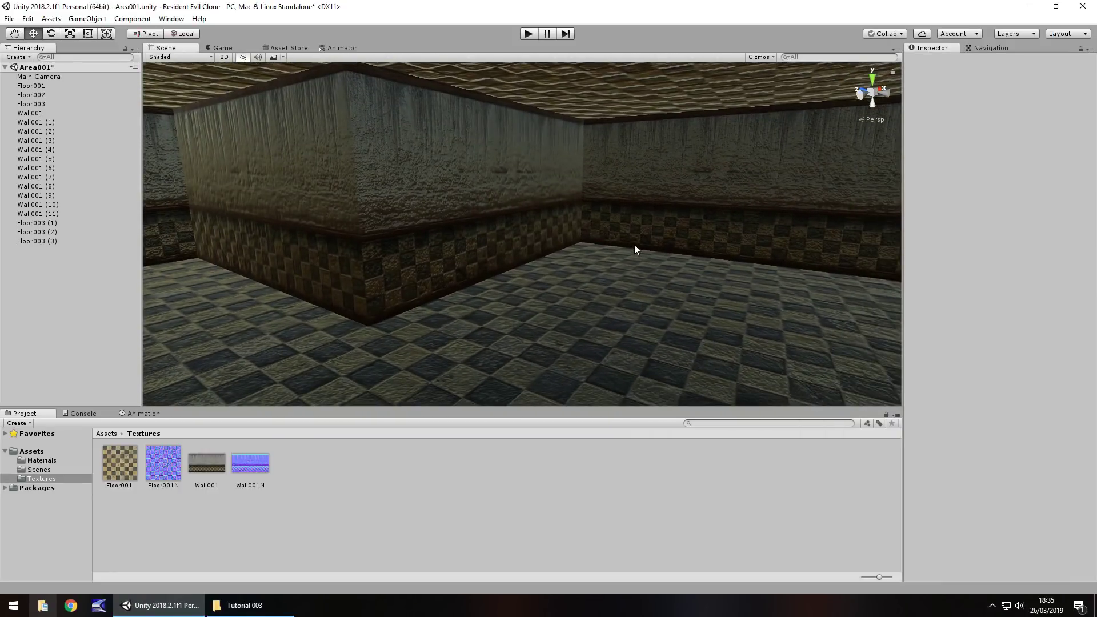
right_click_drag(595, 209, 573, 262)
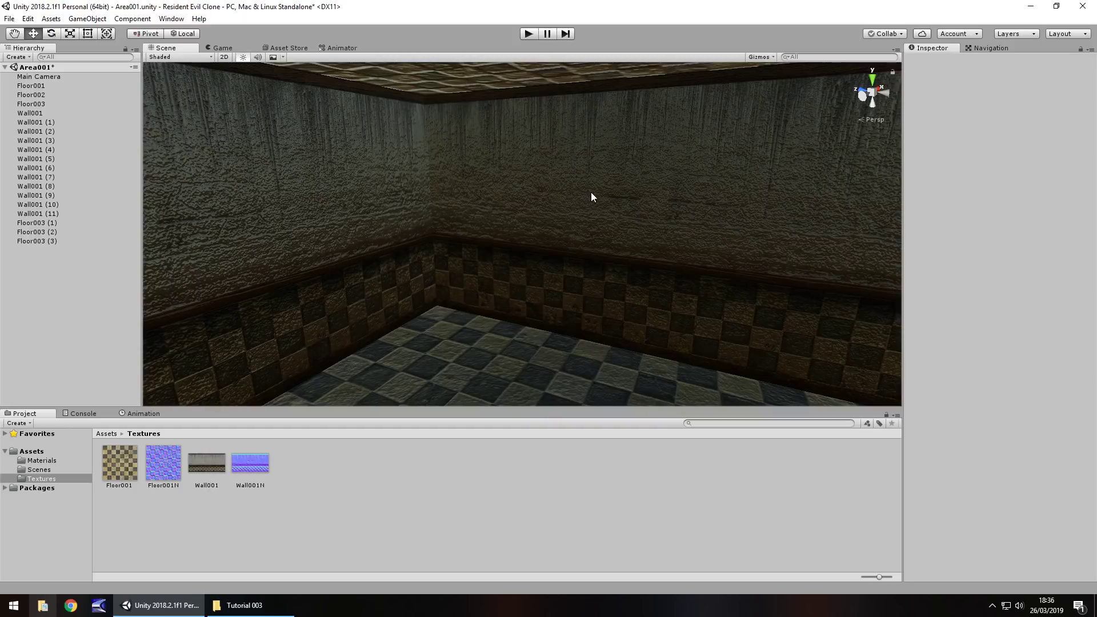
left_click(87, 18)
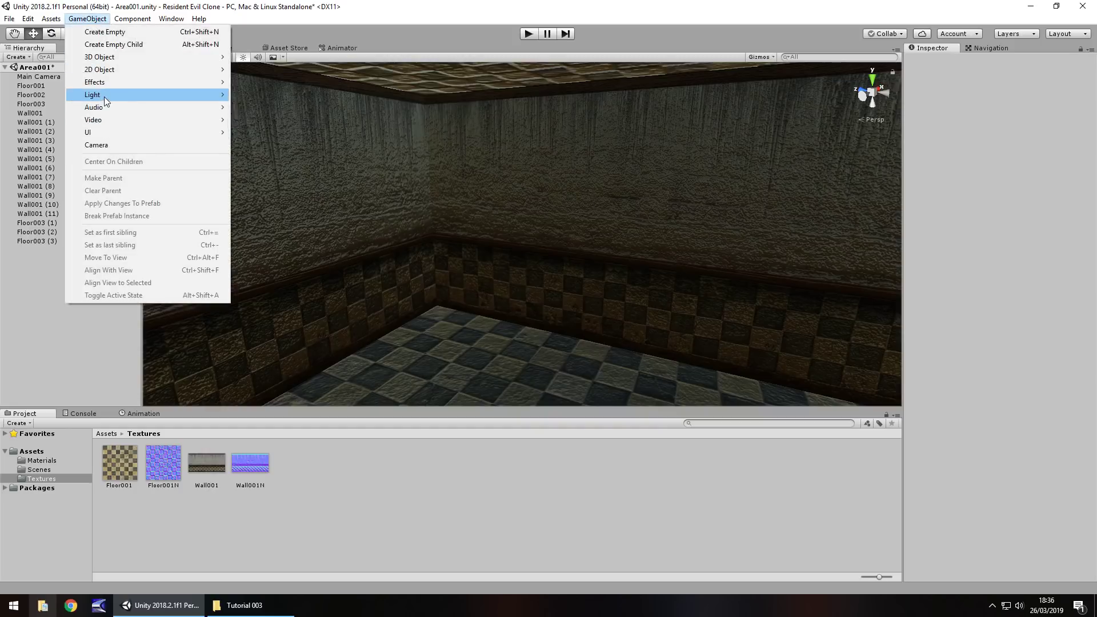
mouse_move(104, 94)
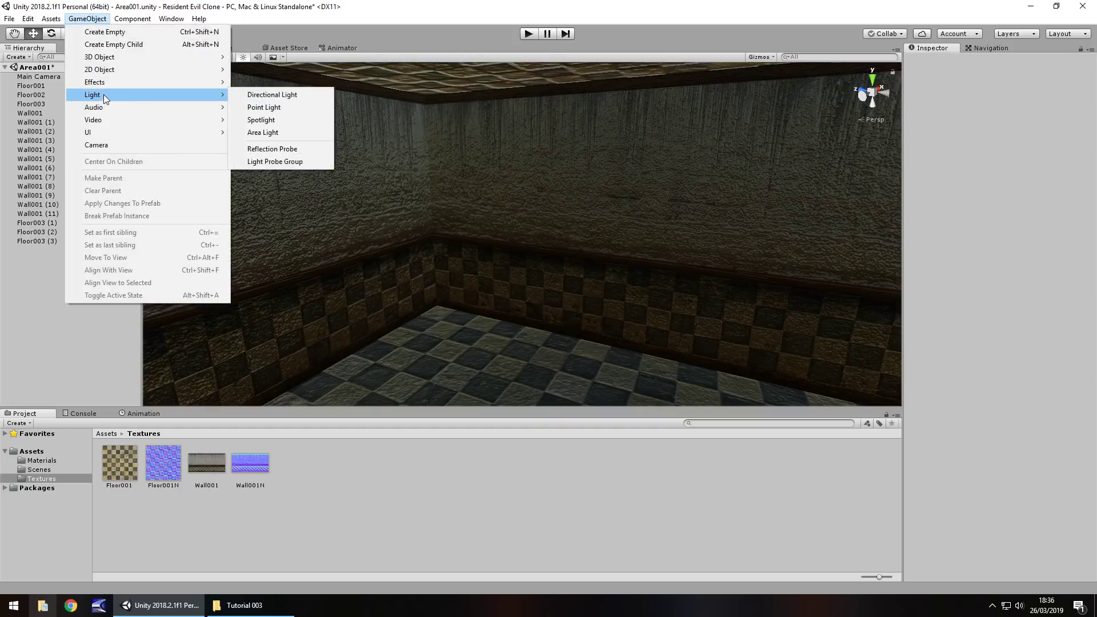
left_click(300, 112)
mouse_move(539, 229)
left_mouse_down()
mouse_move(369, 302)
mouse_move(427, 344)
mouse_move(564, 335)
mouse_move(565, 287)
mouse_move(602, 205)
mouse_move(543, 248)
left_mouse_up()
- Increase the point light's Range to 35.7
right_click_drag(639, 243, 297, 226)
middle_click_drag(343, 221, 505, 200)
scroll(506, 200, "down", 5)
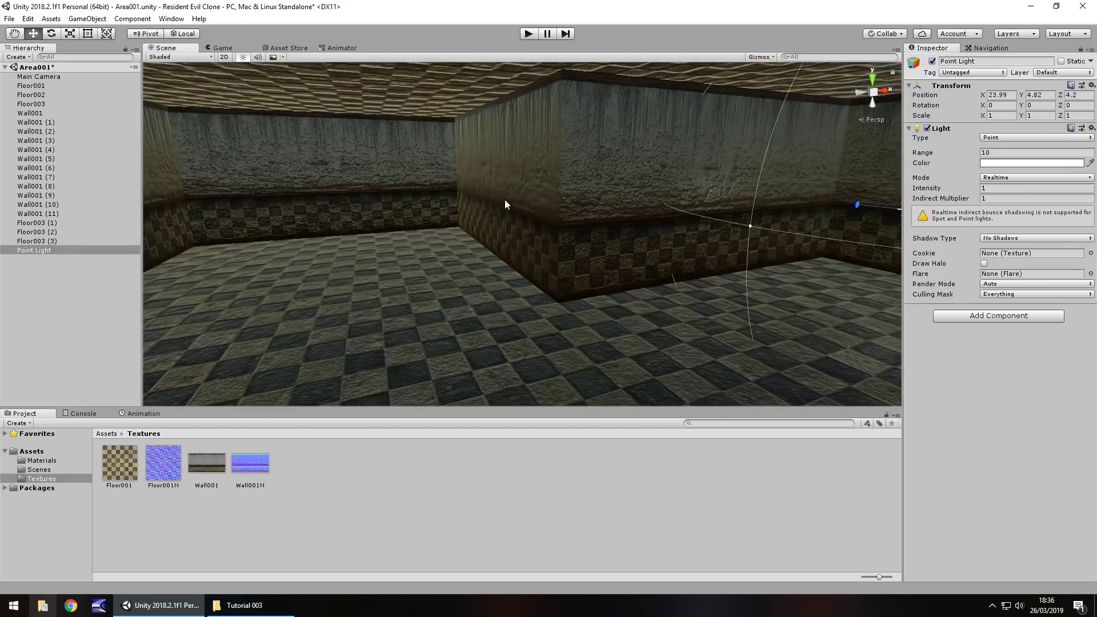
middle_click_drag(652, 207, 463, 239)
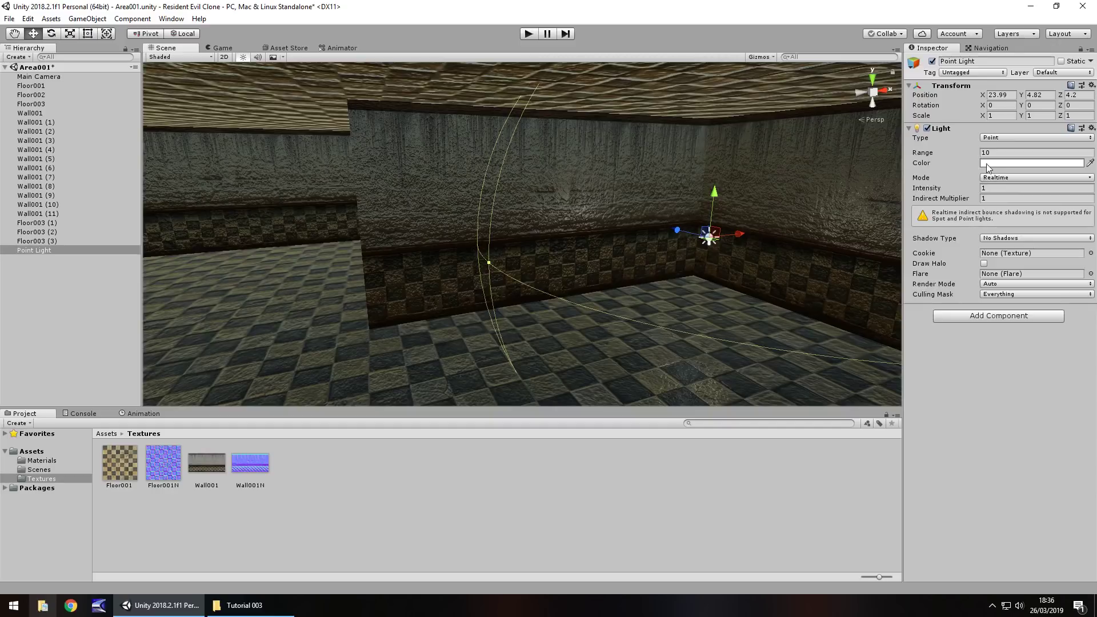
left_click_drag(928, 154, 1007, 167)
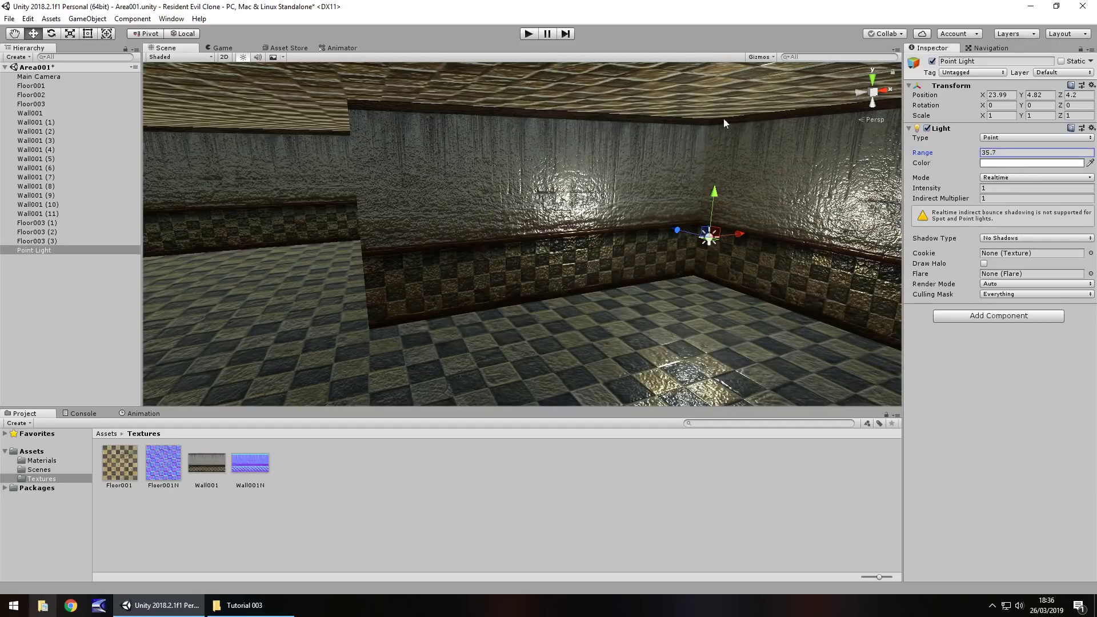
- Remove the scene's skybox by setting the environment Skybox Material to None in the lighting settings
left_click_drag(385, 238, 415, 186, "alt")
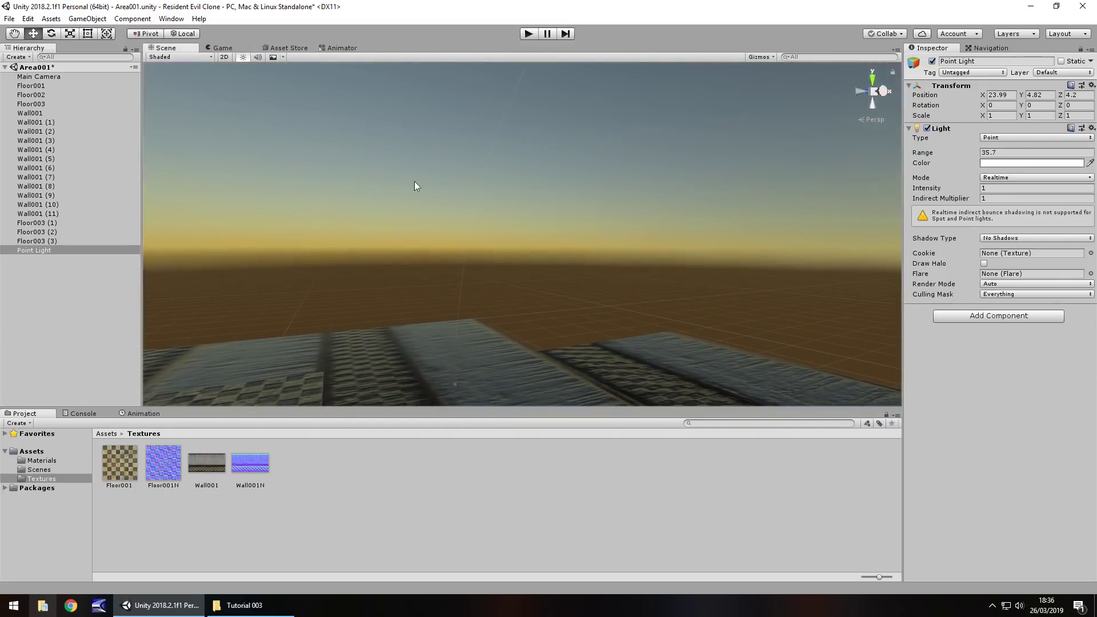
left_click(103, 21)
mouse_move(147, 18)
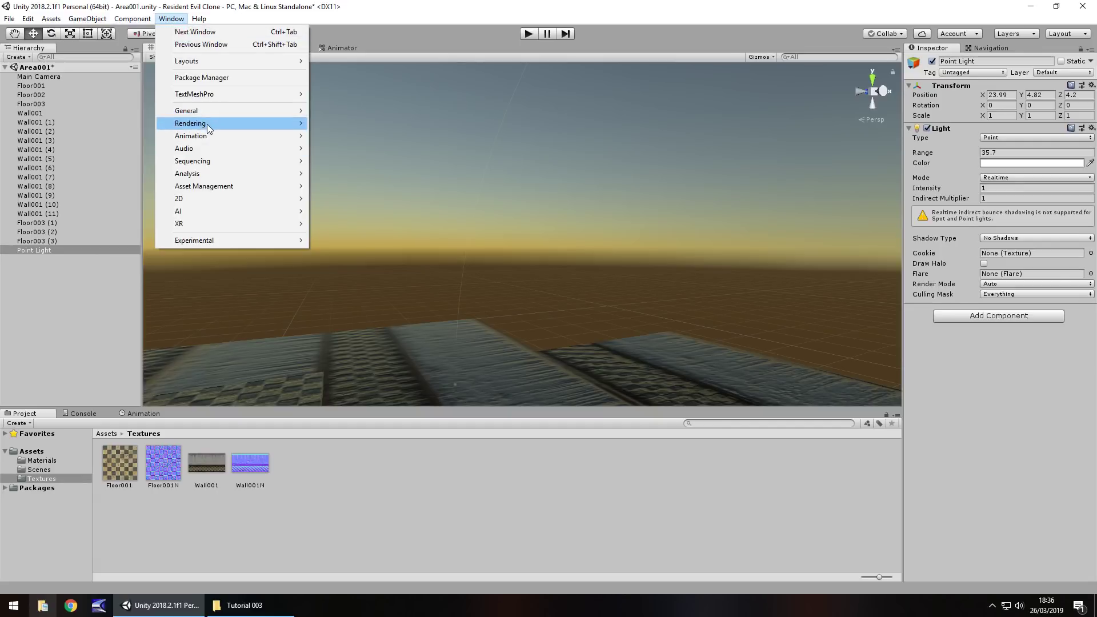
mouse_move(206, 125)
left_click(359, 127)
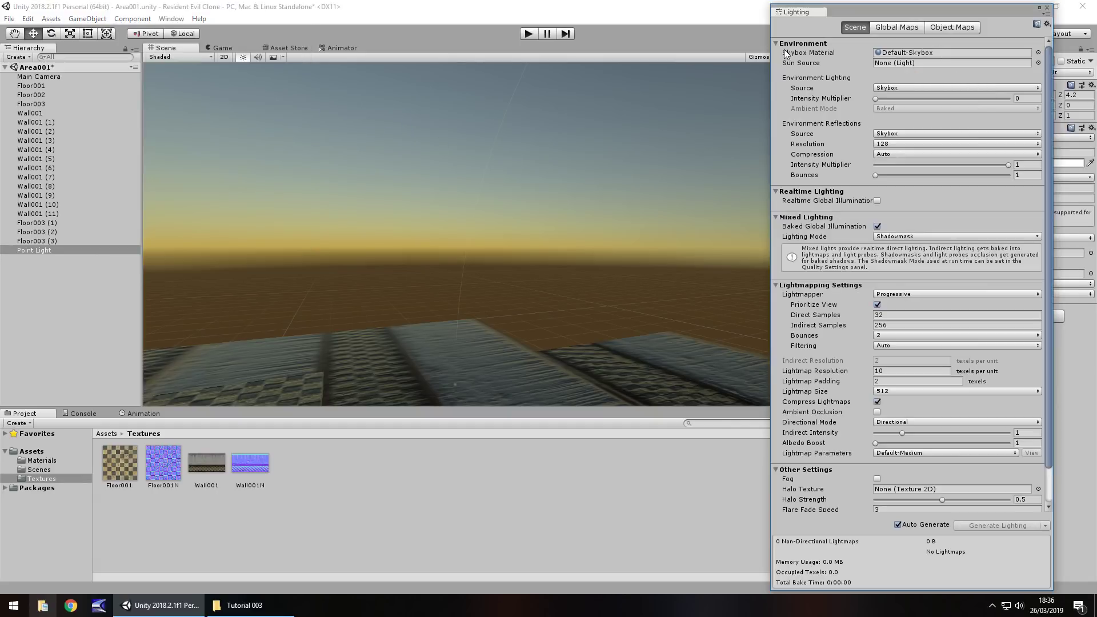
left_click(1039, 53)
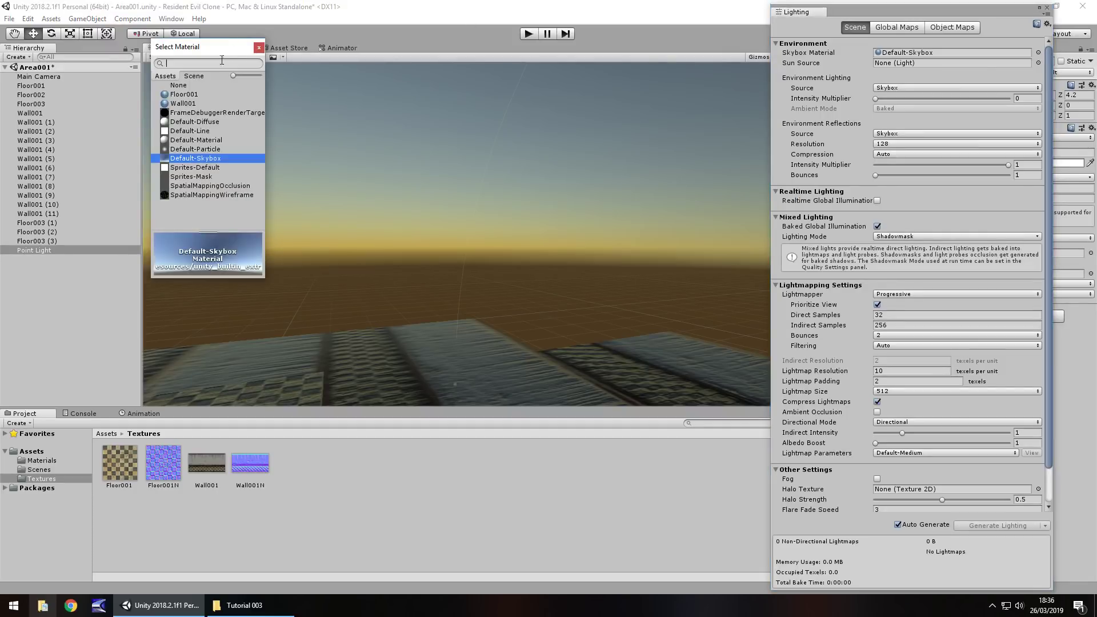
left_click(181, 87)
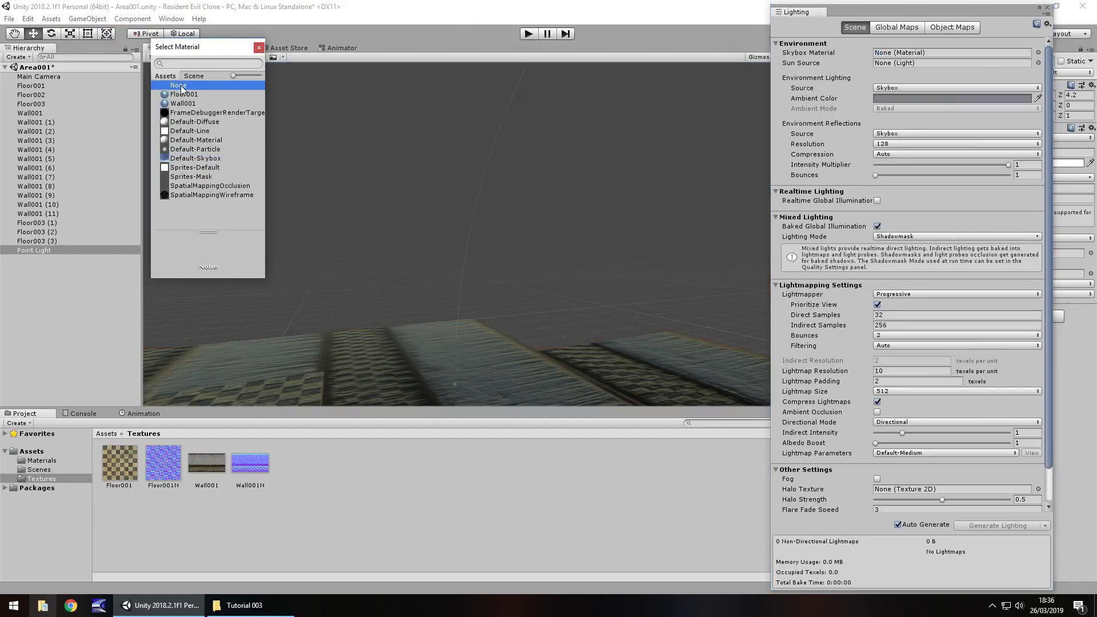
left_click(259, 47)
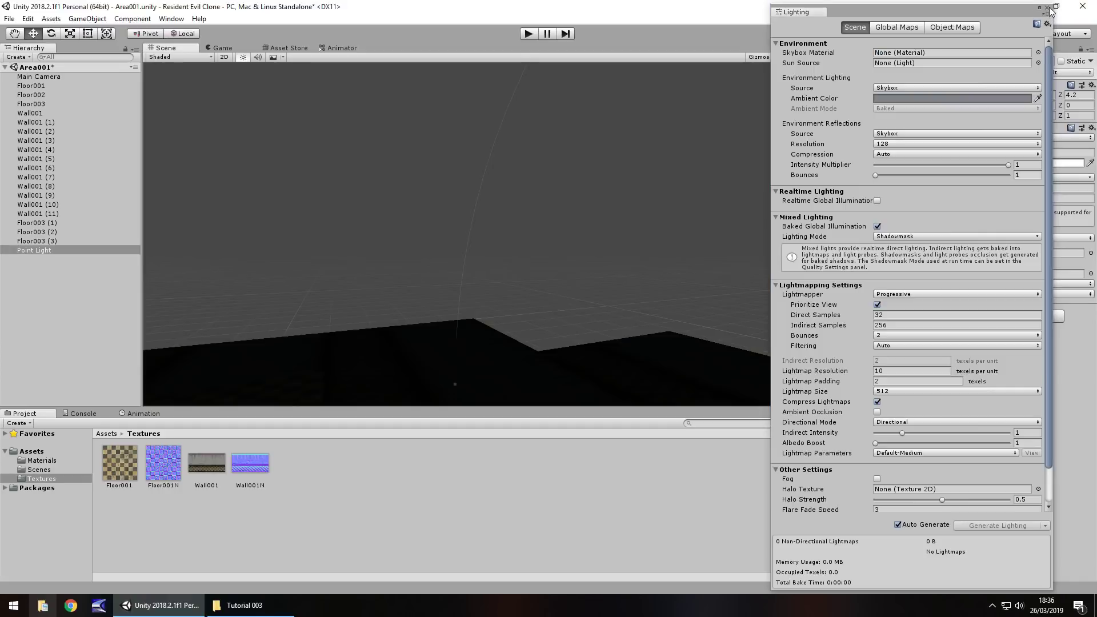
left_click(1049, 8)
- Examine how the point light illuminates the room's walls and floor from several angles
right_click_drag(652, 177, 595, 237)
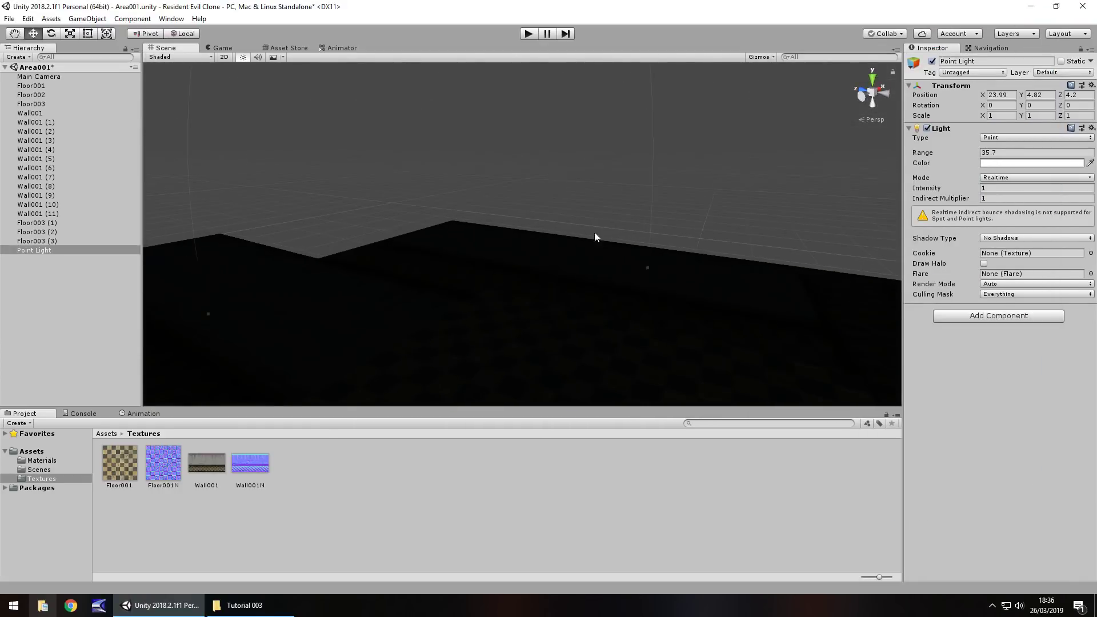
middle_click_drag(619, 326, 632, 230)
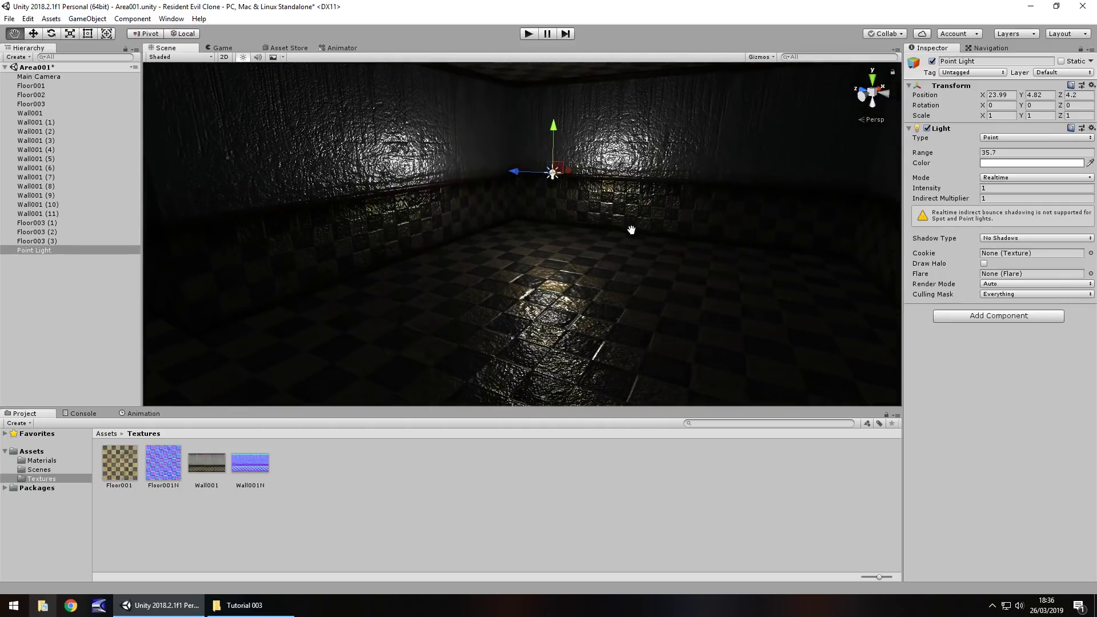
right_click_drag(663, 252, 625, 235)
middle_click_drag(625, 234, 578, 233)
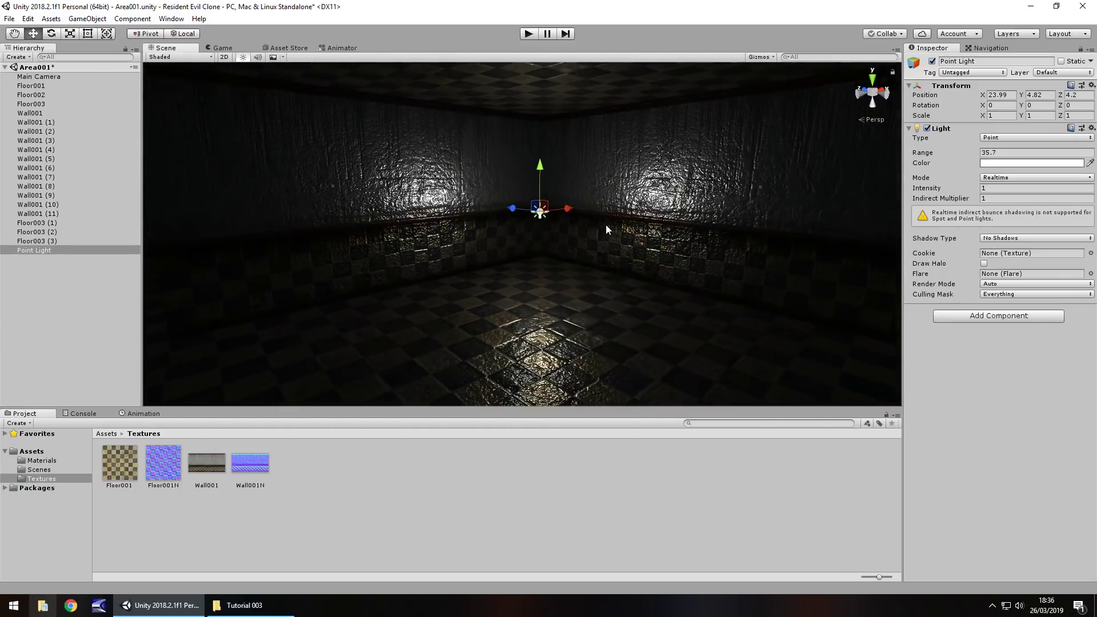
right_click_drag(607, 229, 699, 228)
middle_click_drag(573, 237, 626, 237)
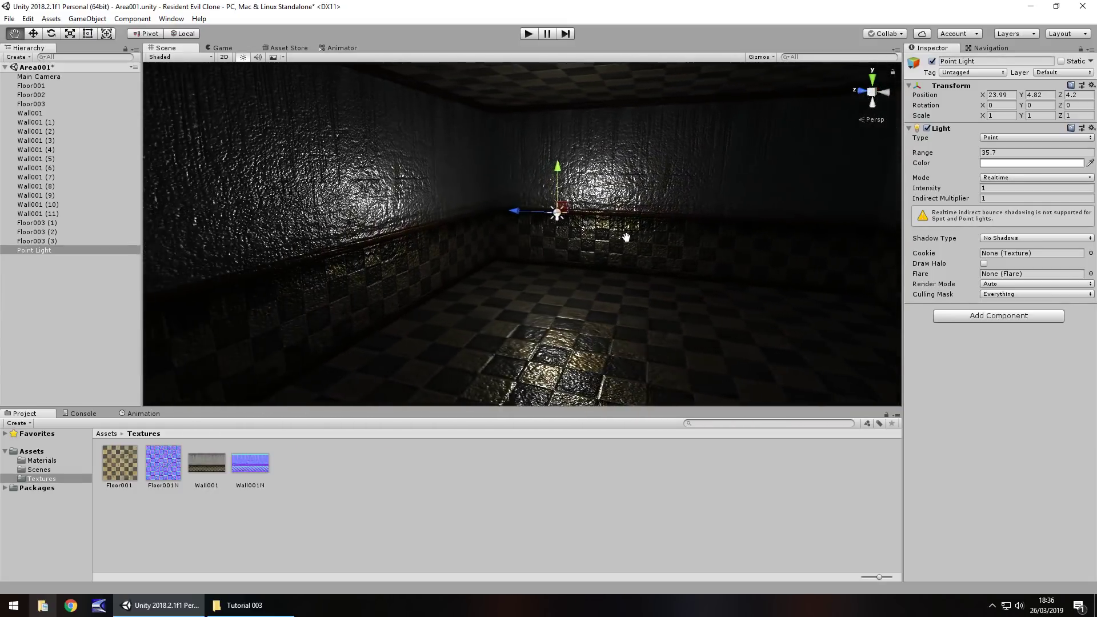
scroll(647, 267, "up", 2)
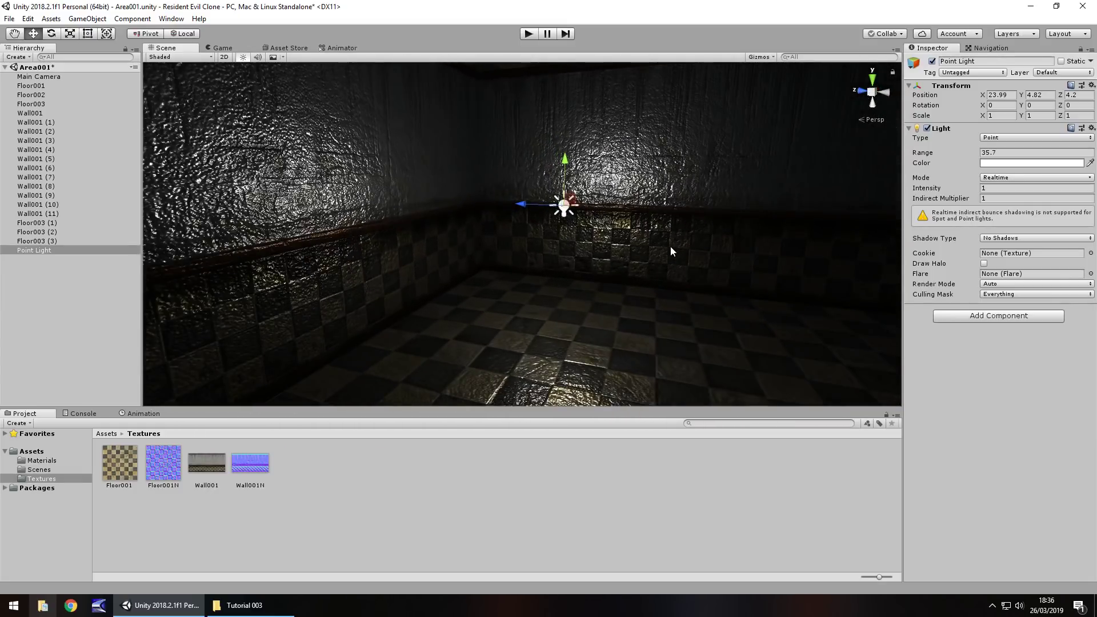
right_click_drag(689, 273, 471, 162)
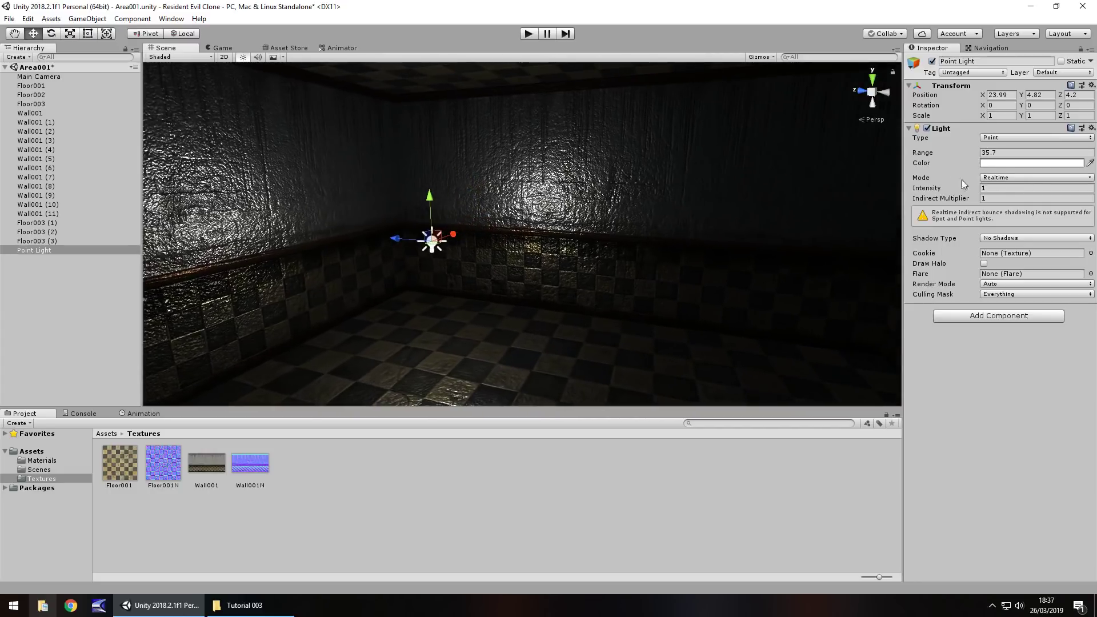
- Set the point light's Shadow Type to Soft Shadows and its Render Mode to Important
left_click(1002, 237)
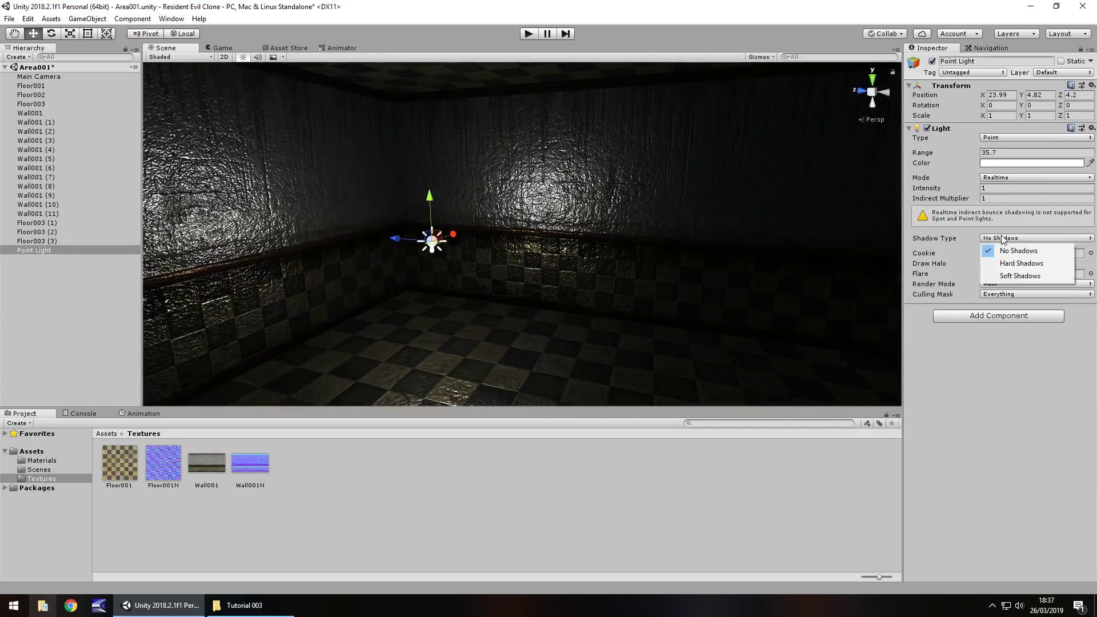
left_click(1020, 276)
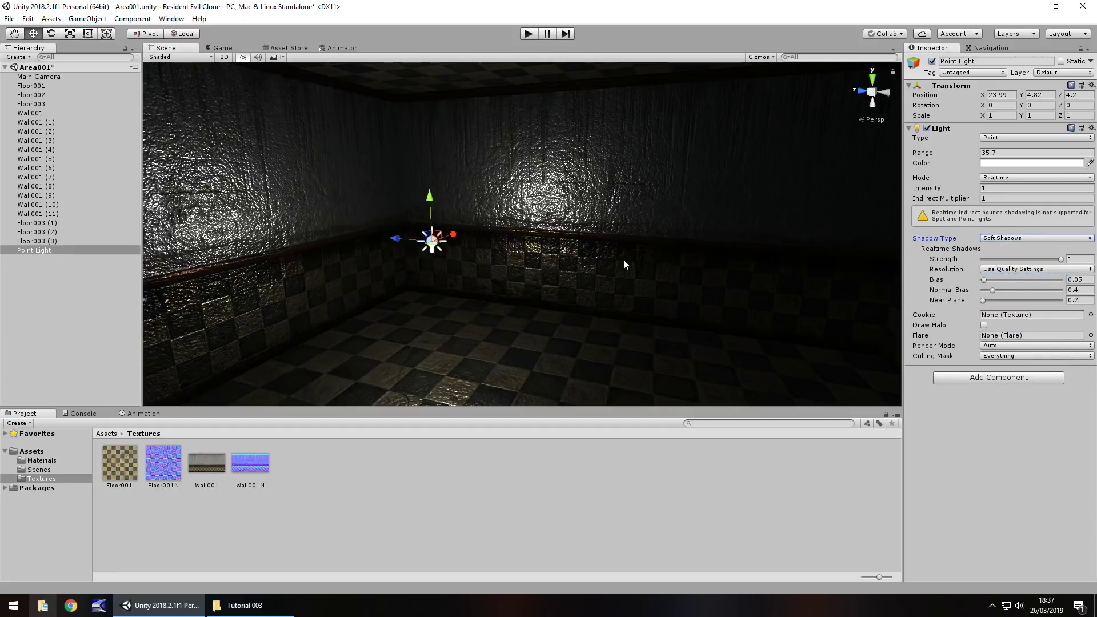
right_click_drag(623, 259, 416, 262)
mouse_move(416, 262)
middle_mouse_down()
mouse_move(591, 282)
mouse_move(453, 238)
mouse_move(413, 257)
middle_mouse_up()
right_click_drag(414, 257, 597, 244)
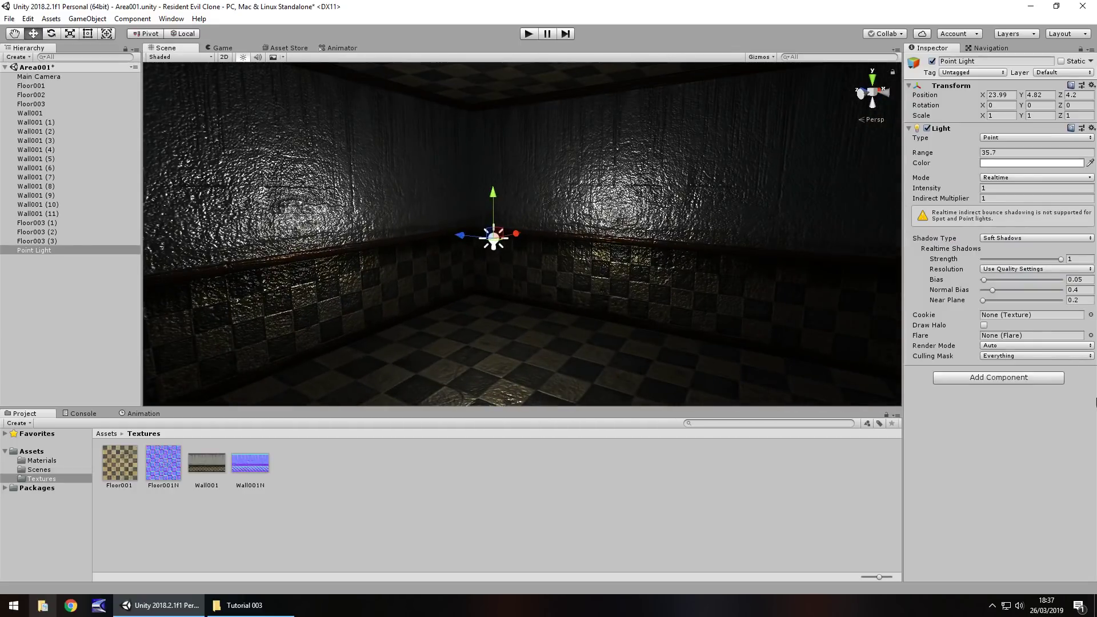
left_click(996, 344)
left_click(999, 368)
- Move the point light up towards the ceiling, to about X 19.68, Y 8.11, Z 0.58
left_click_drag(521, 235, 284, 288)
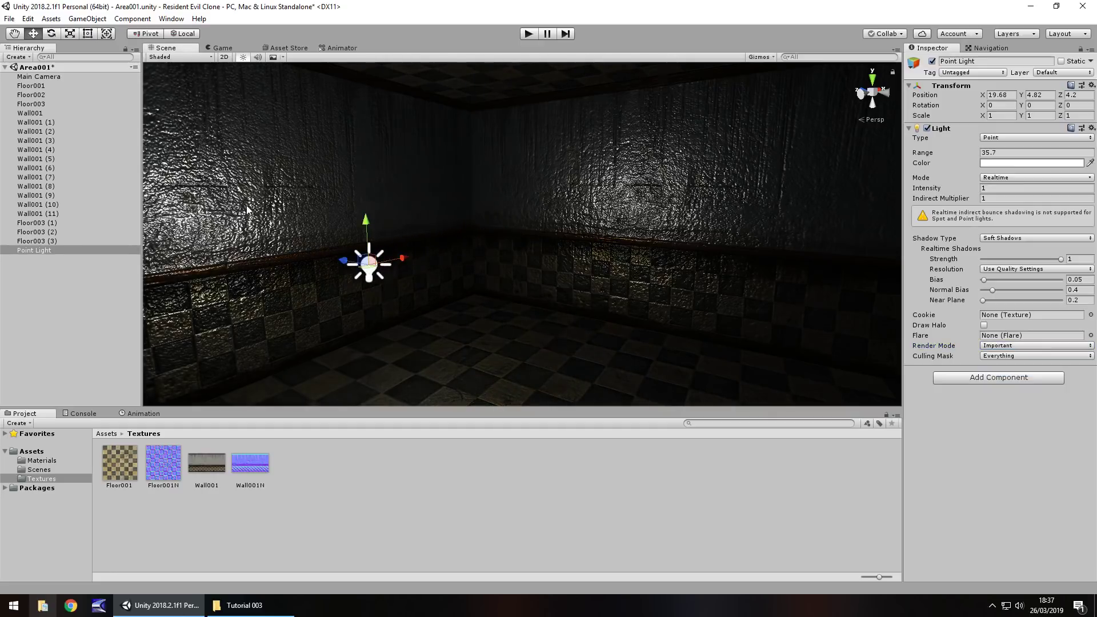
scroll(246, 207, "down", 7)
middle_click_drag(314, 250, 366, 239)
right_click_drag(366, 238, 410, 235)
left_click_drag(411, 235, 494, 228)
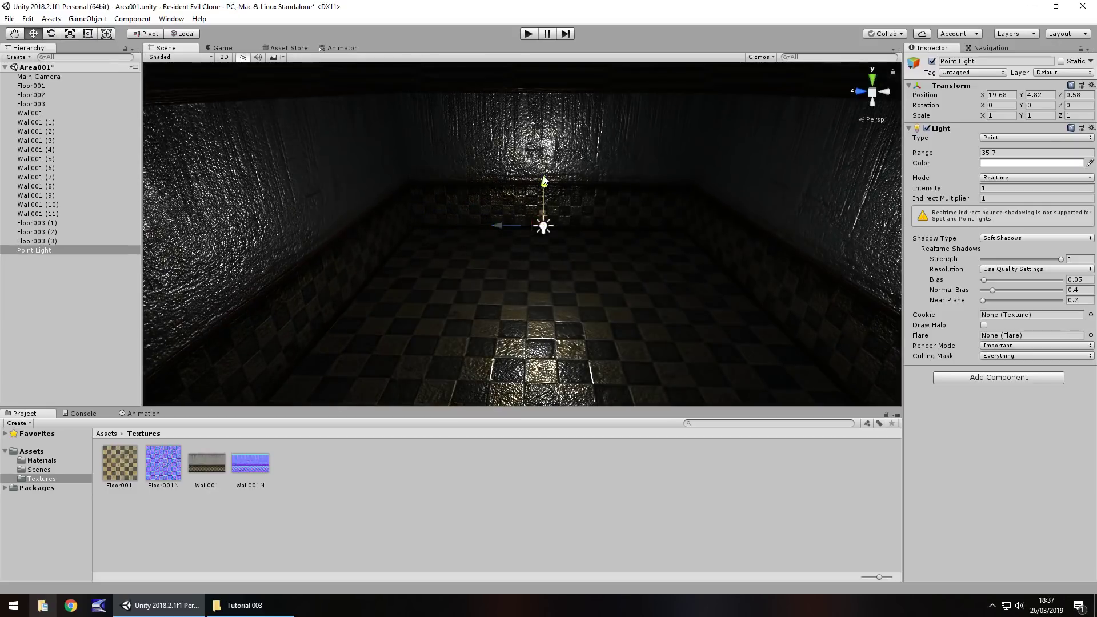
left_click_drag(544, 180, 547, 77)
right_click_drag(547, 77, 496, 147)
left_click(31, 251)
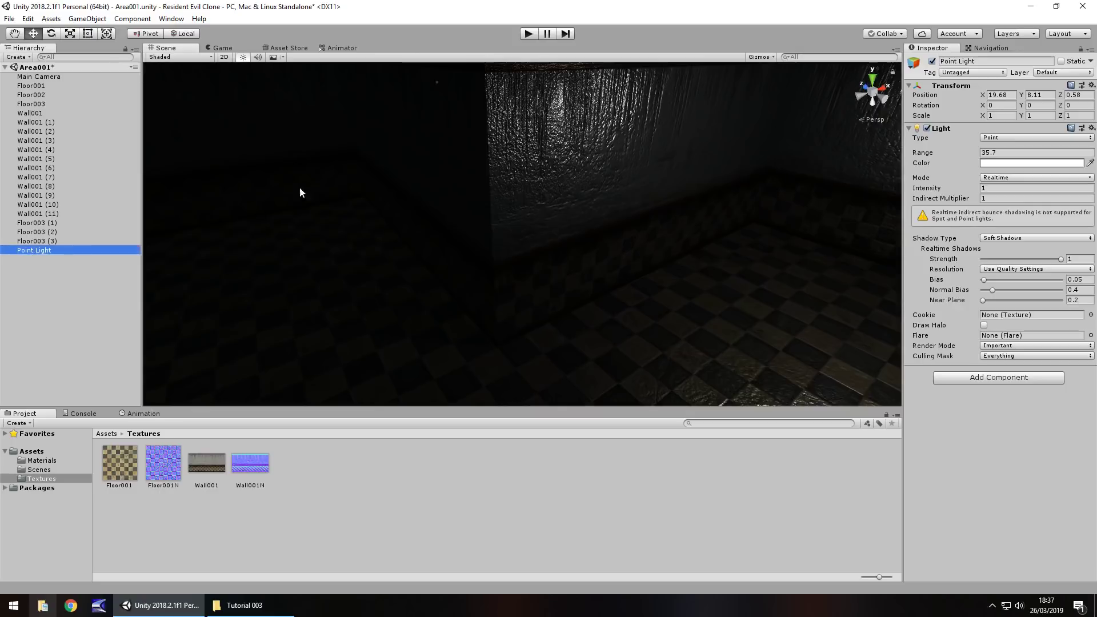
- Duplicate the point light and move the copy to the other end of the room, to about X -1.32, Y 8.11, Z 18.58
key("ctrl+d")
right_click_drag(589, 266, 678, 220)
left_click_drag(659, 171, 144, 167)
right_click_drag(407, 219, 717, 170)
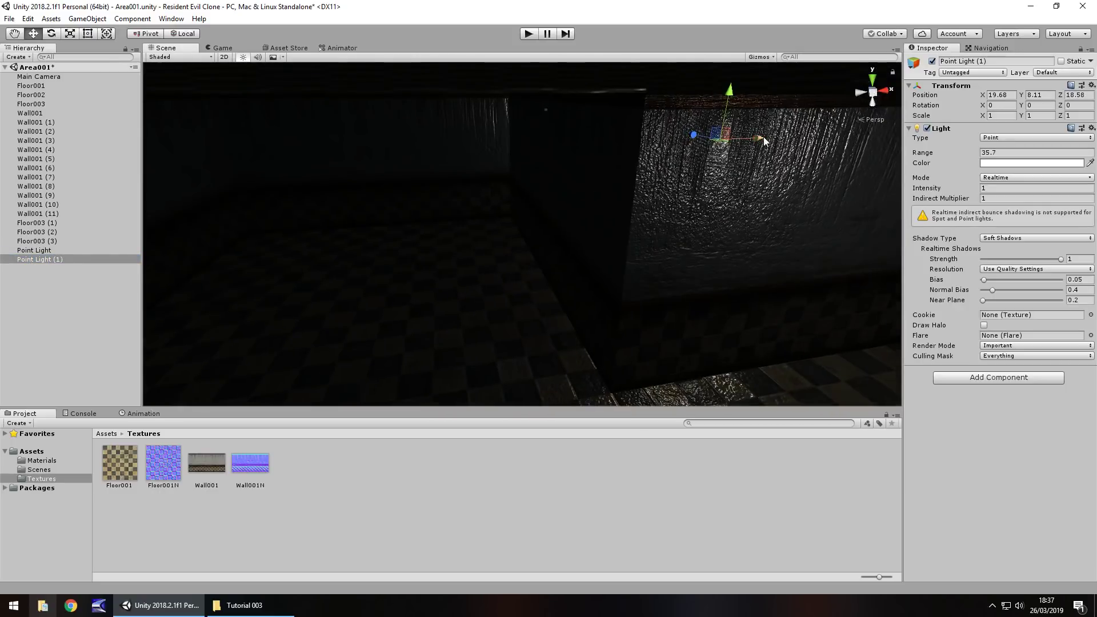
left_click_drag(764, 139, 429, 167)
middle_click_drag(281, 211, 355, 207)
right_click_drag(350, 244, 606, 216)
middle_click_drag(327, 245, 371, 251)
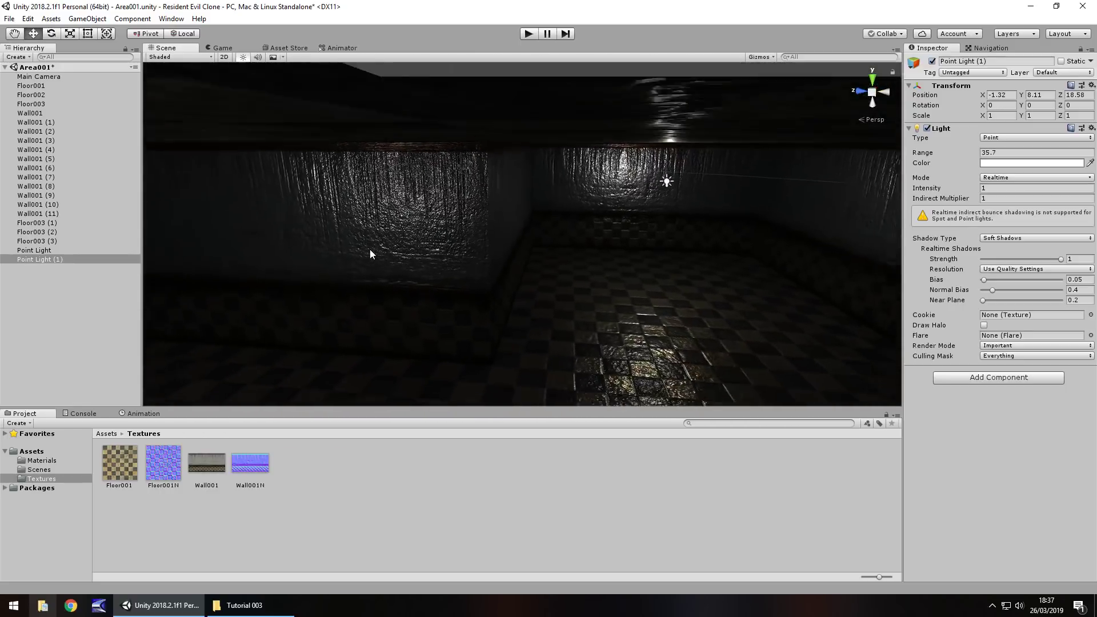
right_click_drag(370, 253, 557, 282)
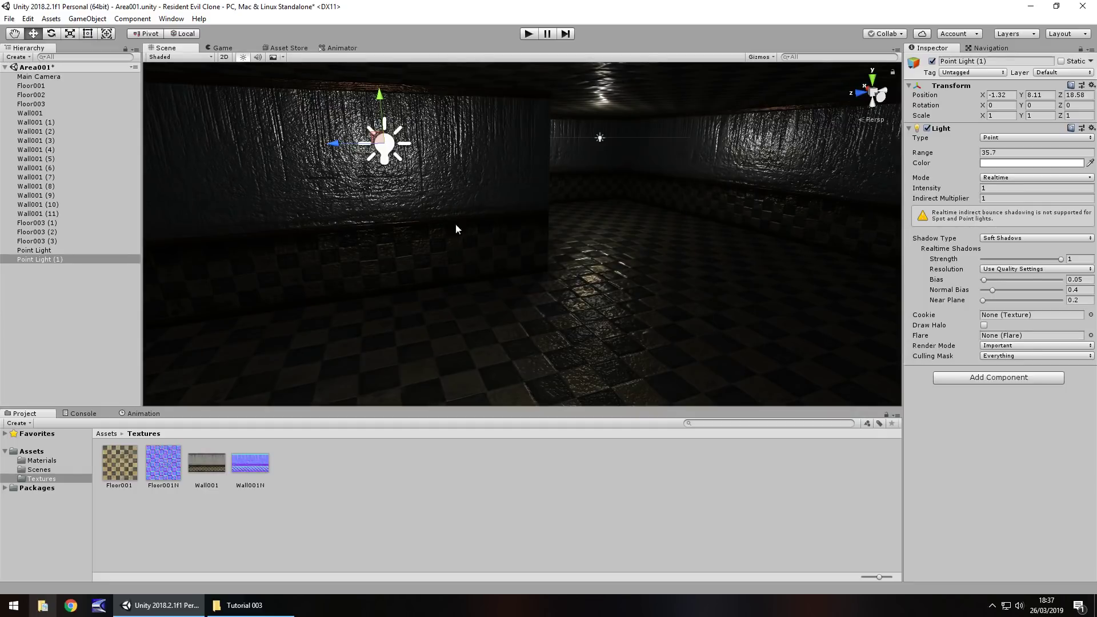
- Set the Metallic value of the Wall001 material to 0
left_click(470, 177)
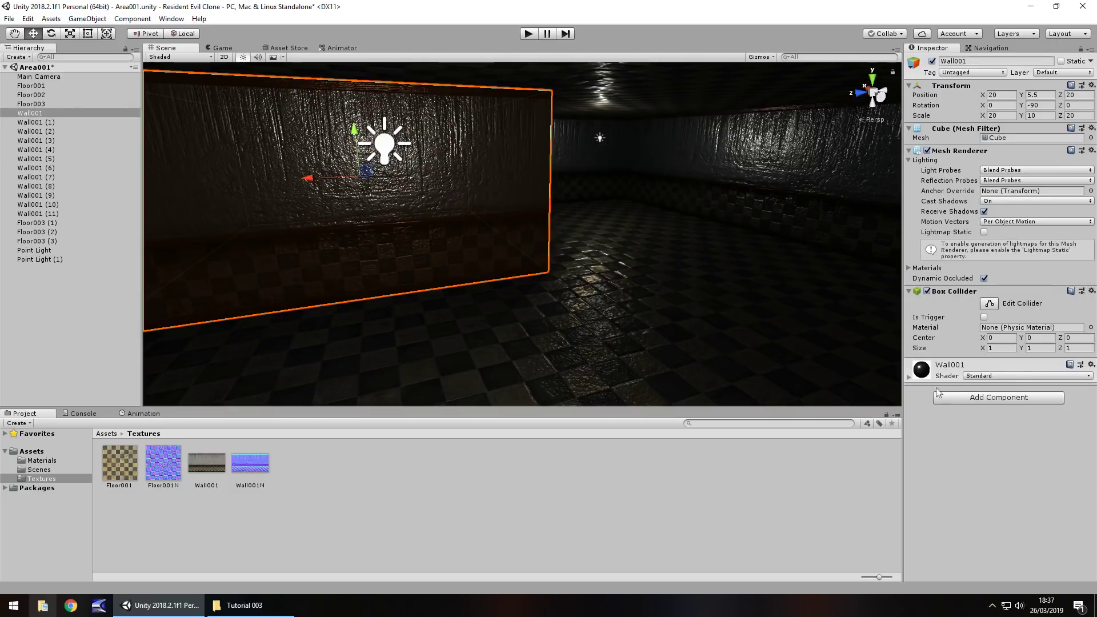
left_click(908, 380)
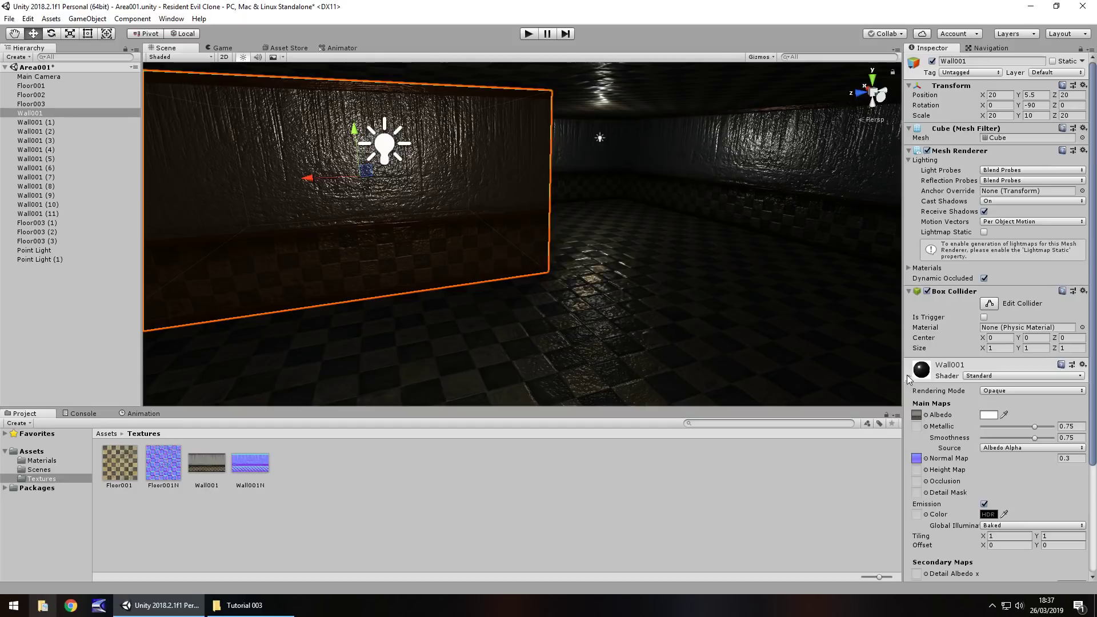
scroll(908, 382, "down", 1)
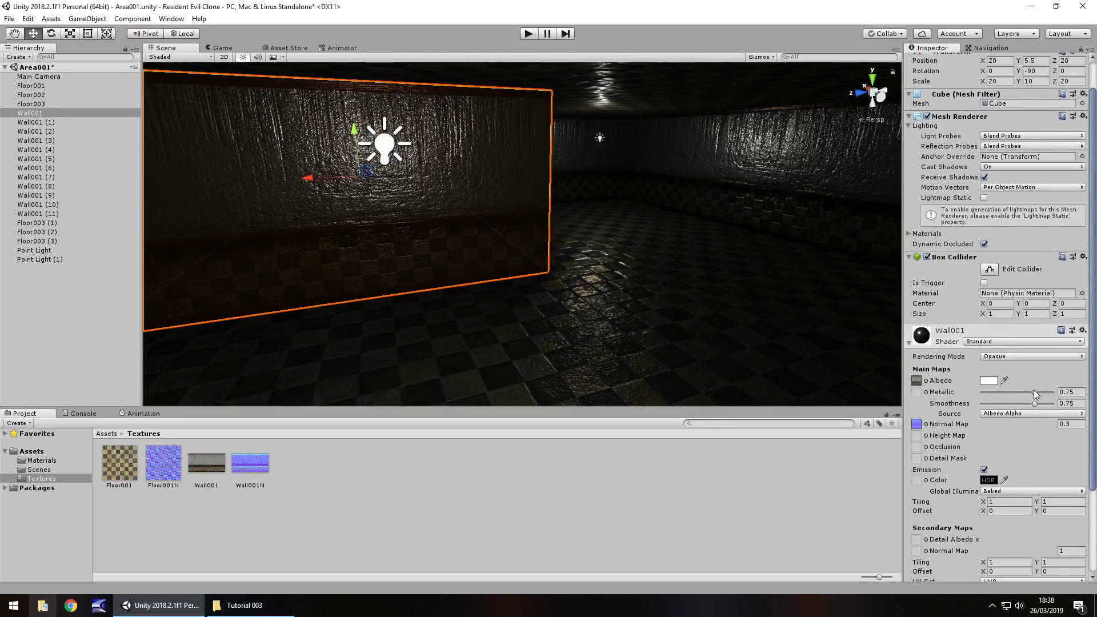
left_click_drag(1034, 392, 955, 396)
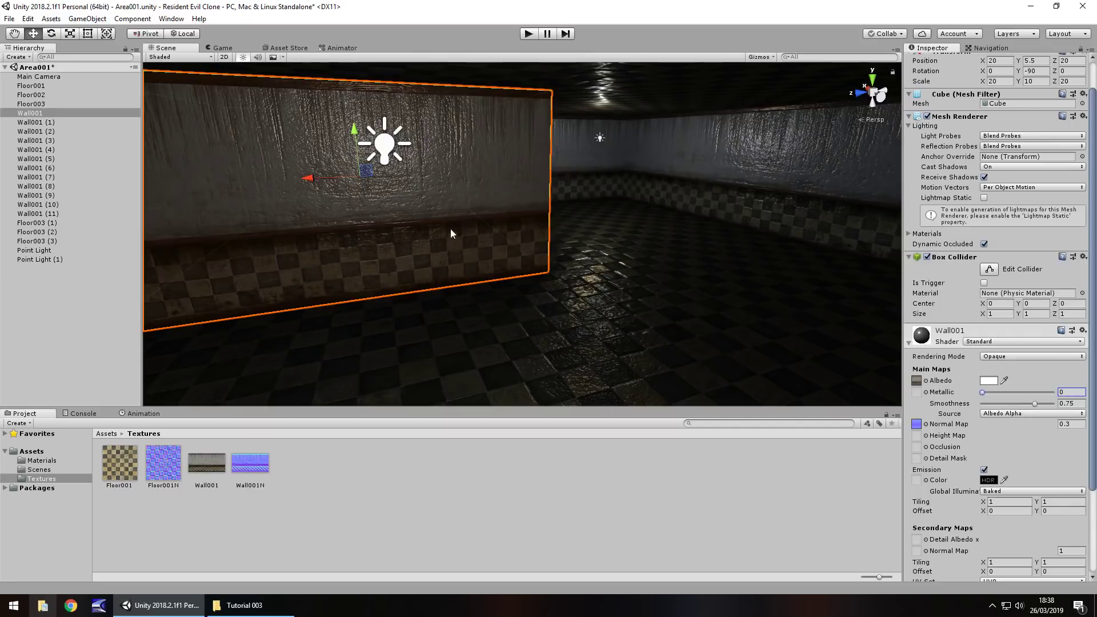
right_click_drag(498, 250, 562, 280)
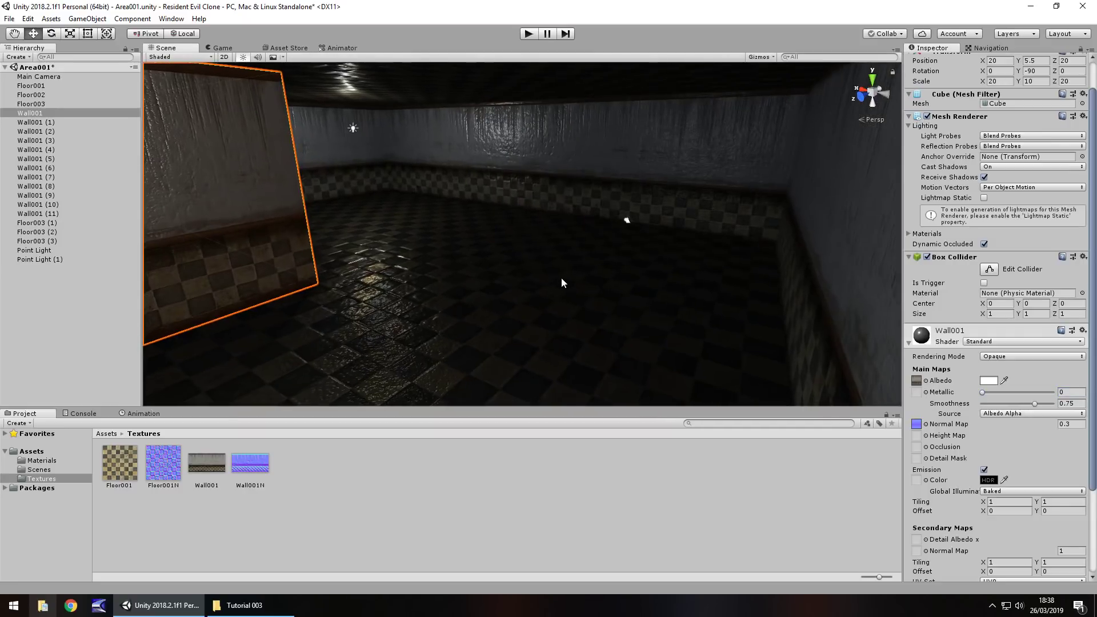
- Set the Metallic value of the Floor001 material to 0 and check the floor's look
left_click(596, 333)
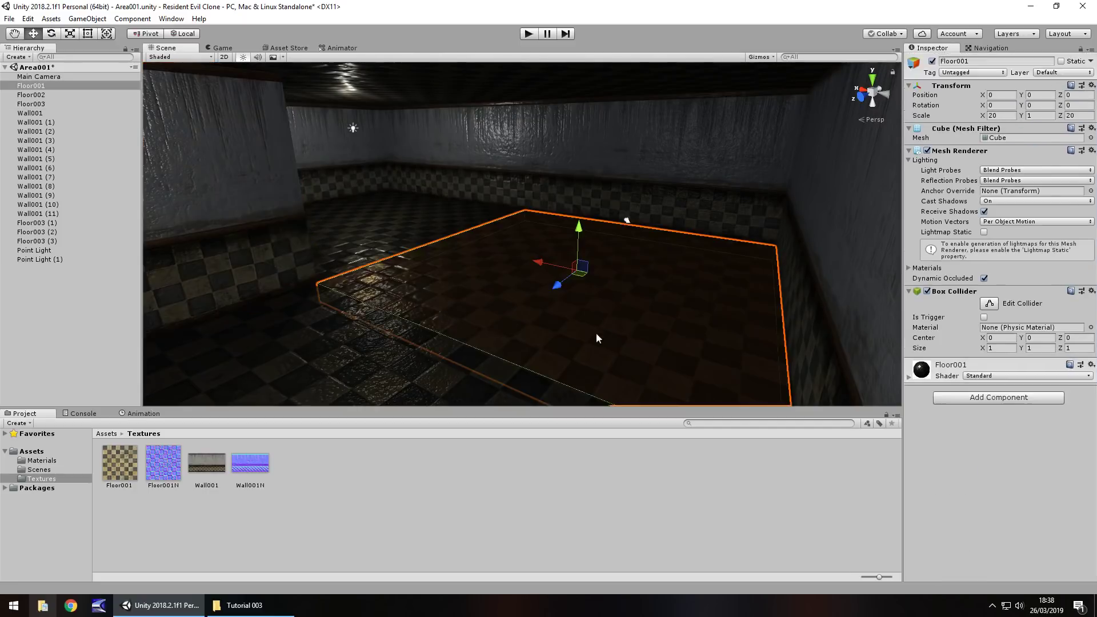
left_click(910, 376)
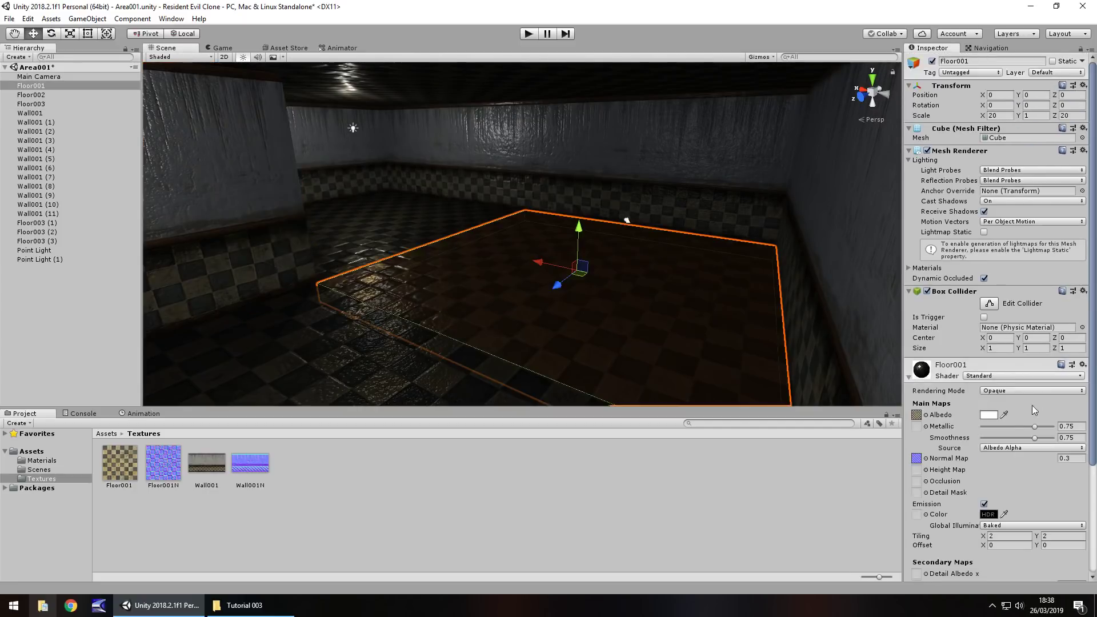
left_click_drag(1035, 426, 956, 428)
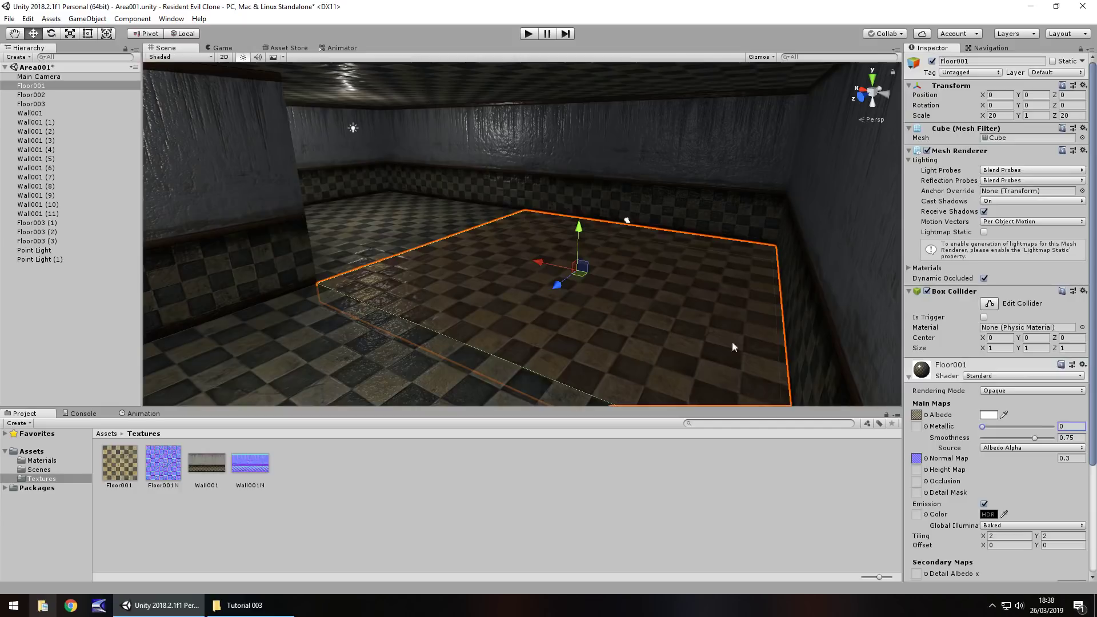
left_click_drag(732, 341, 583, 207, "alt")
right_click_drag(583, 207, 554, 204)
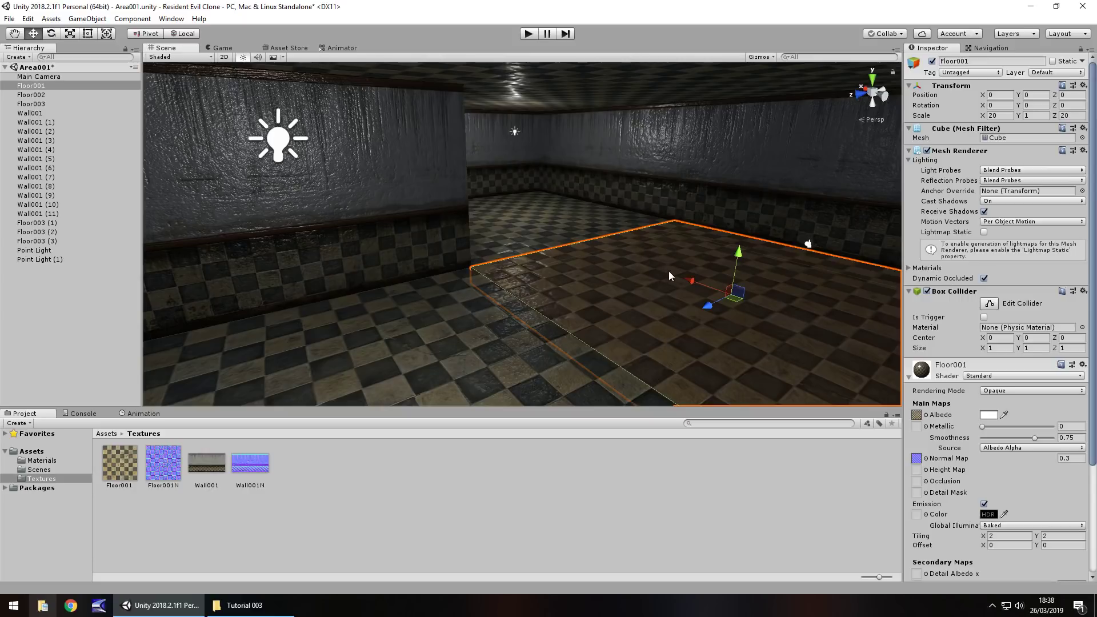
- Set the Floor001 material's Metallic value to 0.415 and copy the same value to the Wall001 material
left_click_drag(984, 436, 1013, 436)
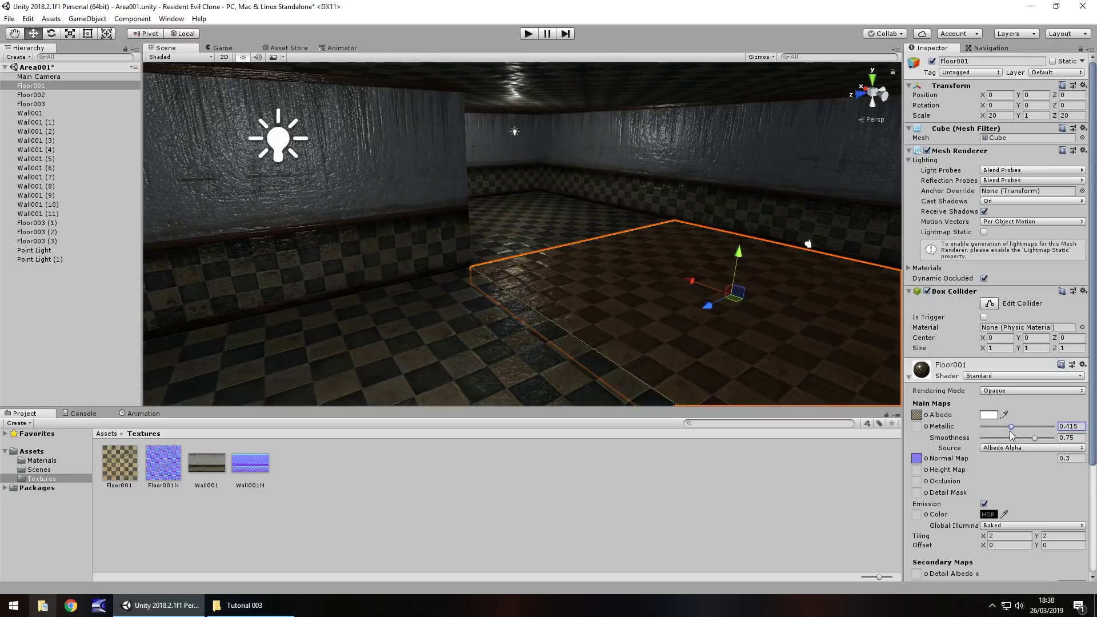
left_click(1077, 427)
key("ctrl+c")
left_click(385, 195)
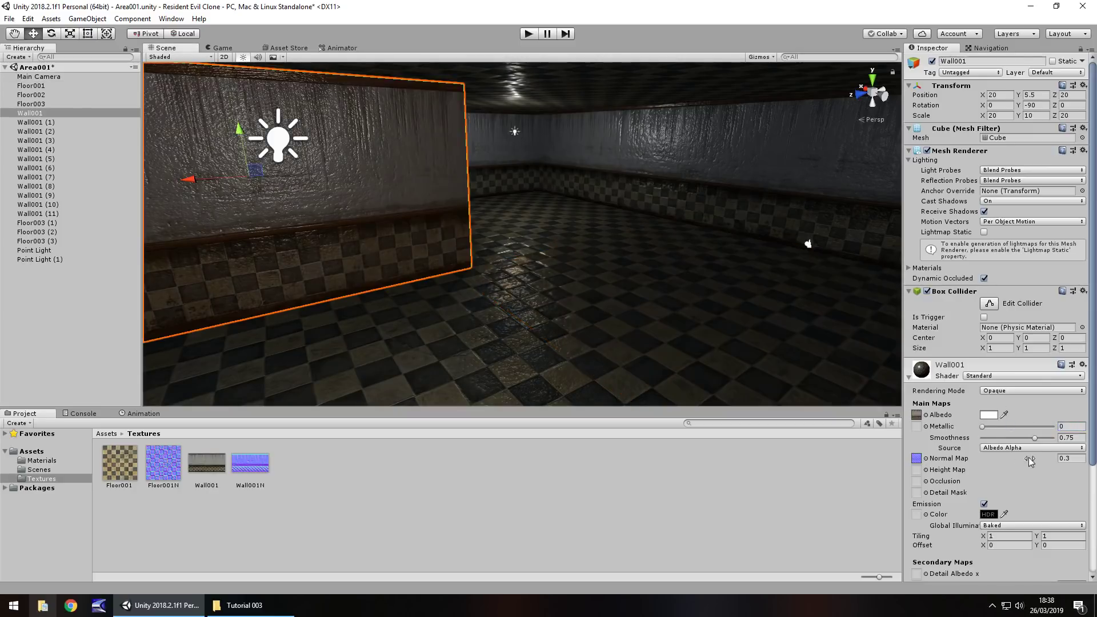
left_click(1070, 427)
key("ctrl+v")
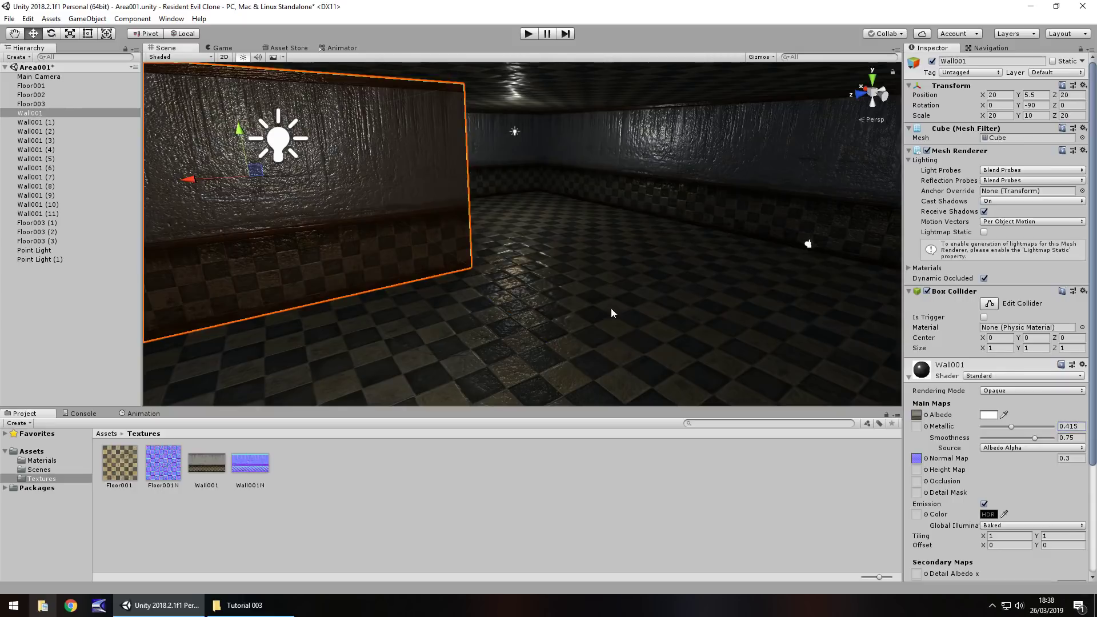
left_click(617, 284)
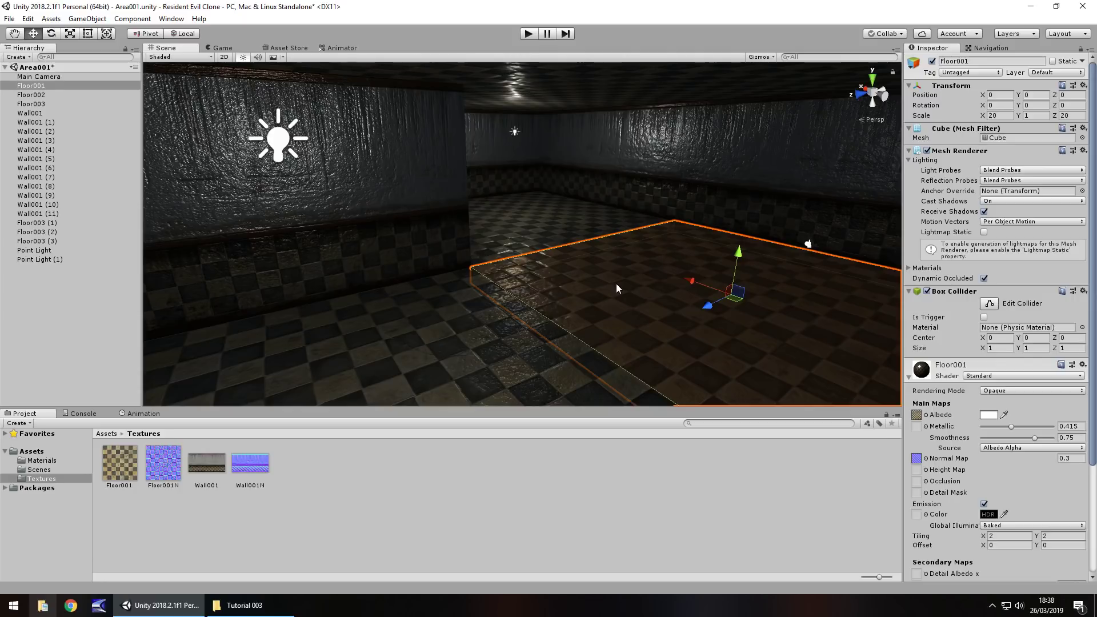
right_click_drag(535, 287, 566, 309)
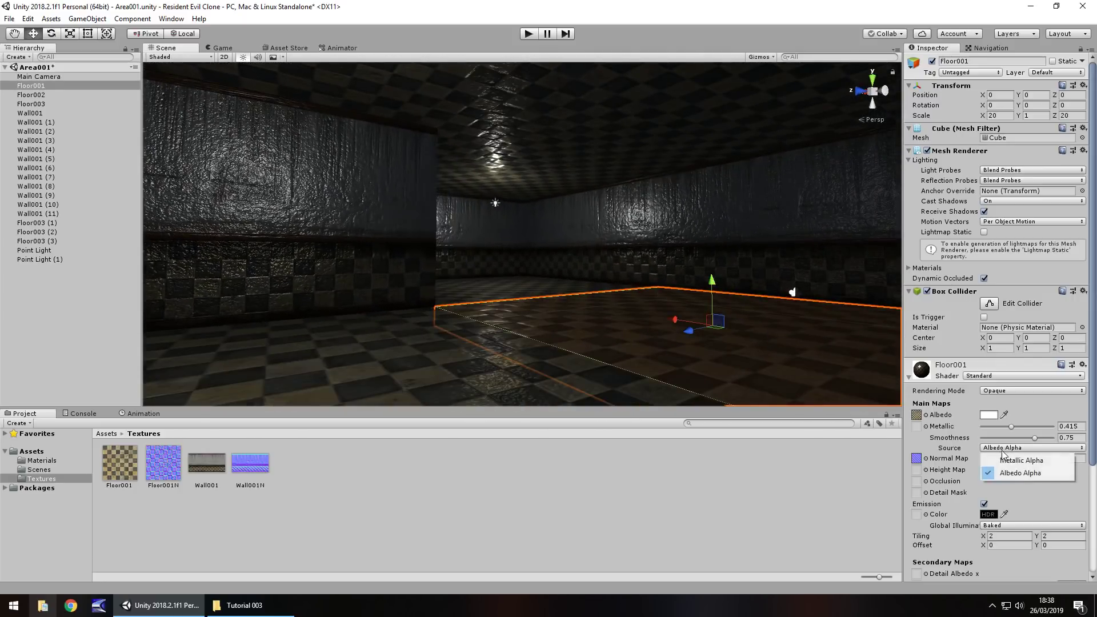
- Set the Wall001 material's Normal Map strength to 1 and inspect the wall surface up close
left_click(353, 193)
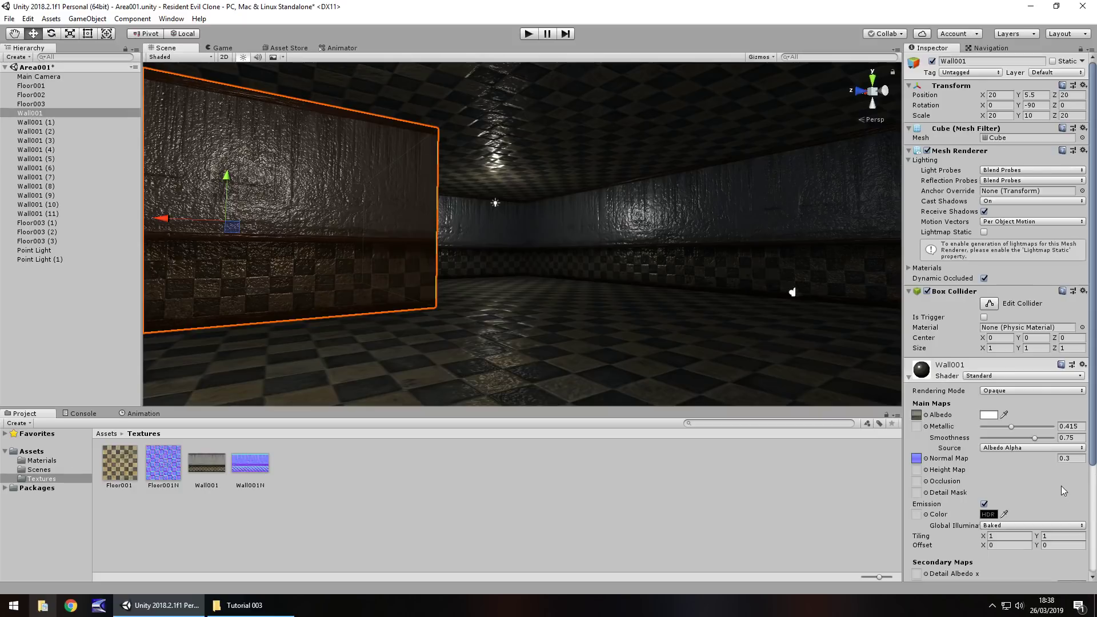
left_click(1075, 457)
type("1")
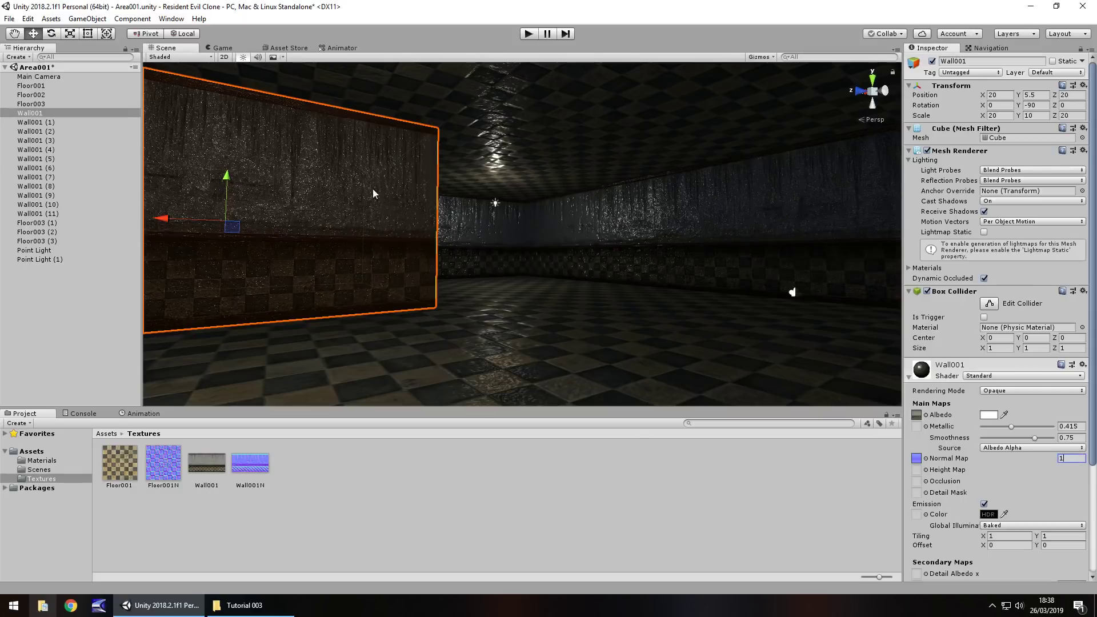
left_click_drag(553, 216, 602, 251, "alt")
left_click_drag(703, 263, 705, 299, "alt")
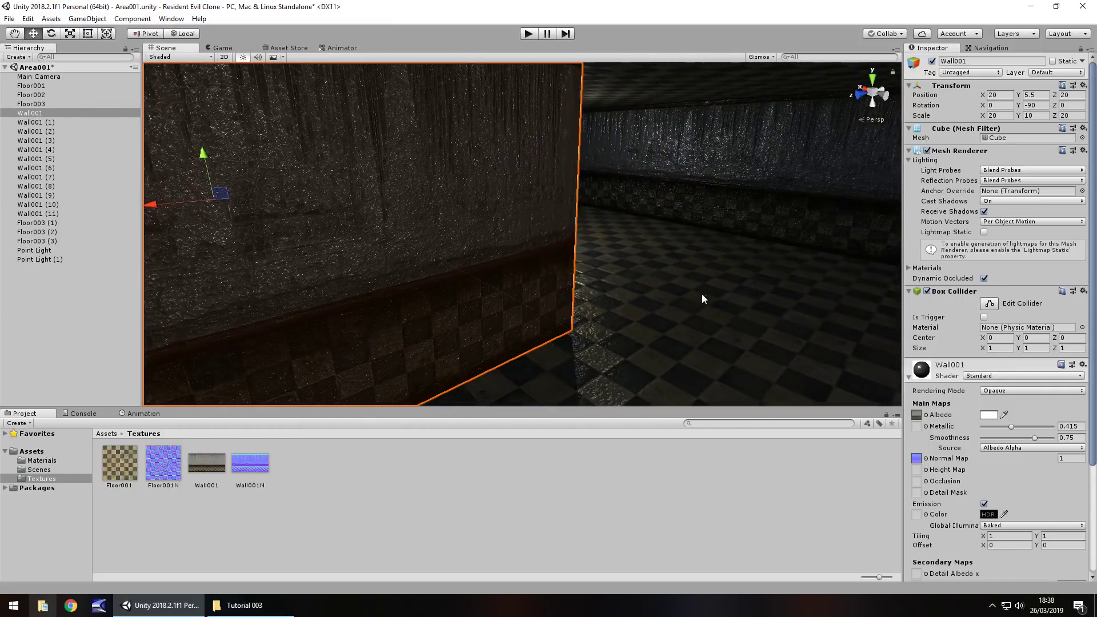
- Set the Floor001 material's Normal Map strength to 1 and inspect the floor
left_click(725, 317)
left_click(1072, 458)
type("1")
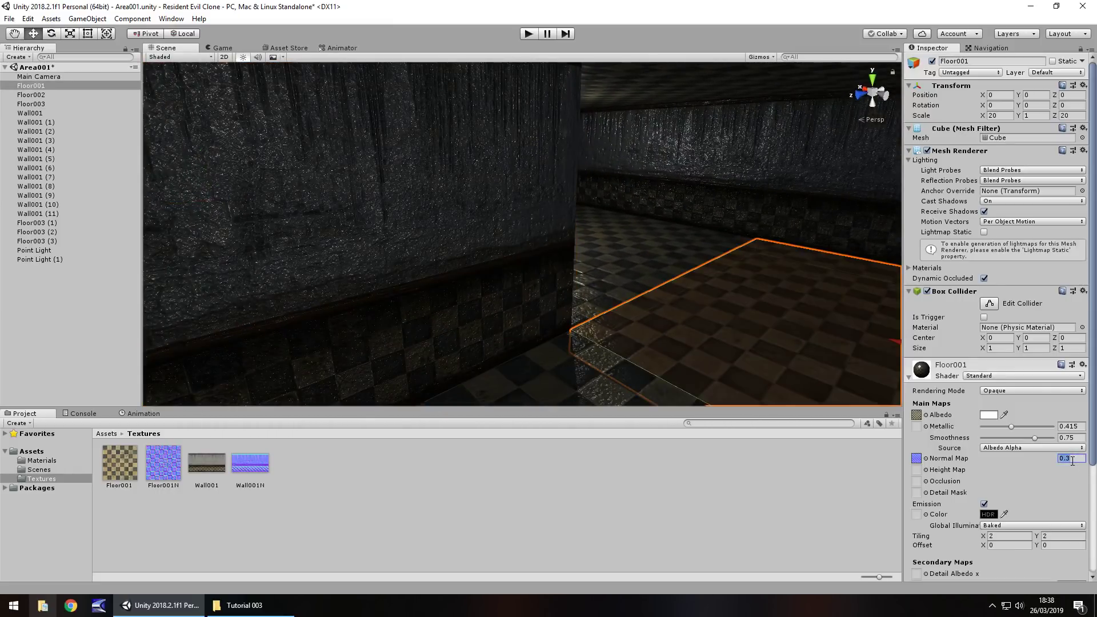
left_click_drag(542, 324, 627, 284, "alt")
- Set the Normal Map strength of the floor and wall materials back to 0.3 and save the scene
left_click(1072, 458)
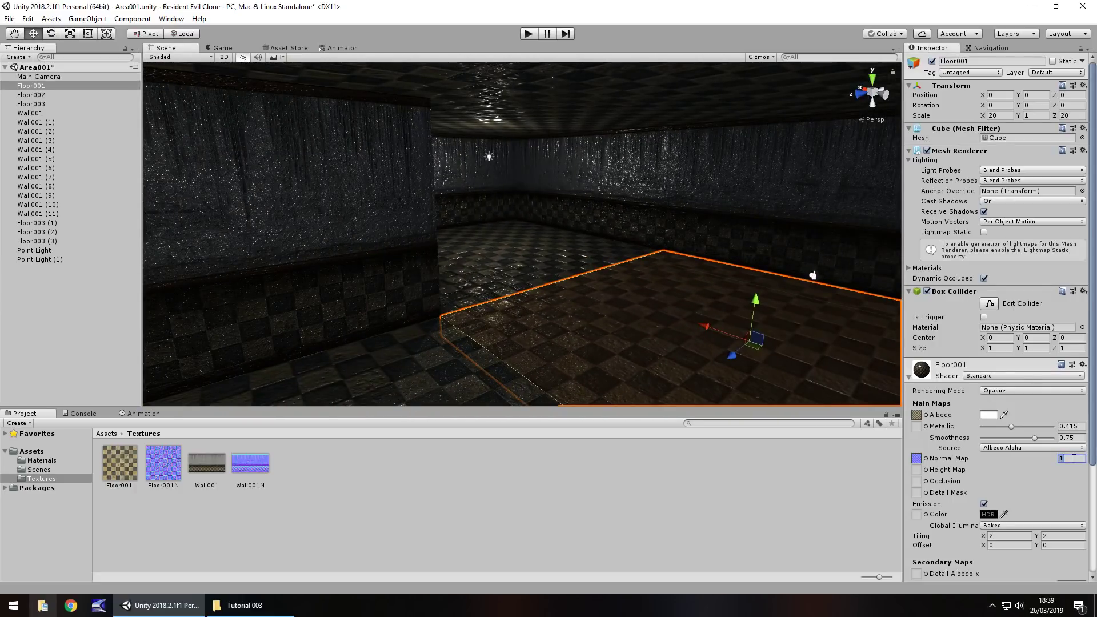
left_click(331, 177)
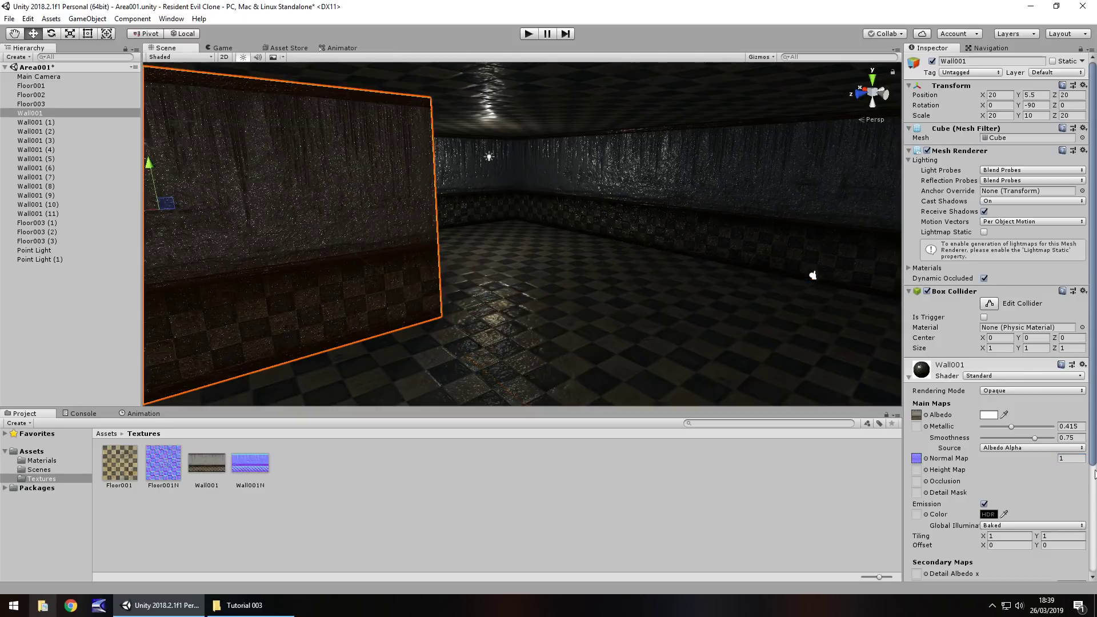
left_click(1072, 459)
type(".3")
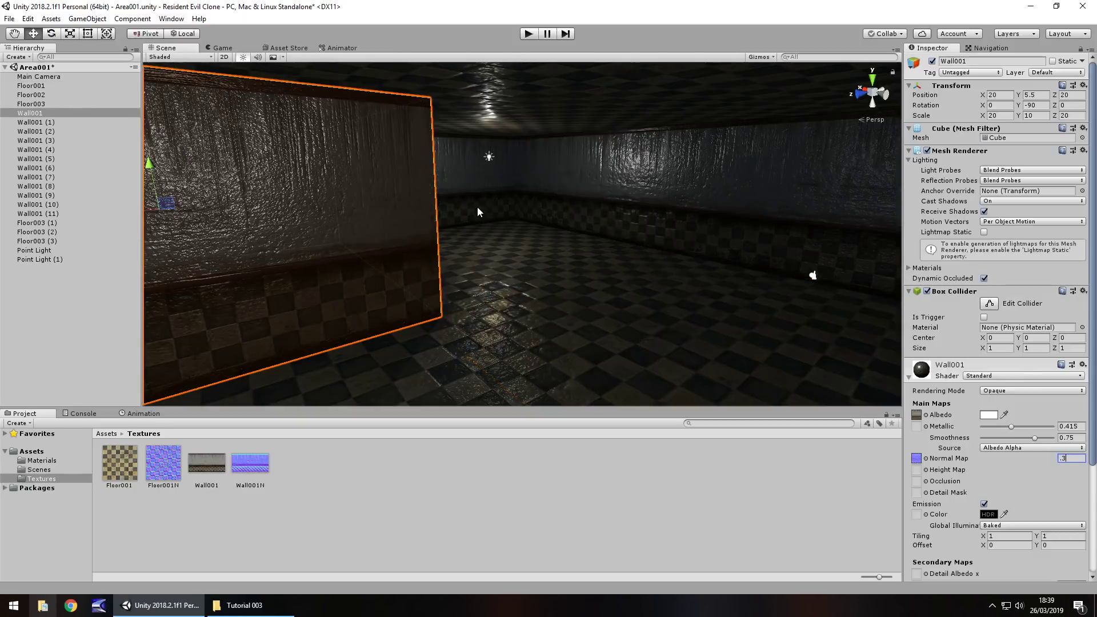
key("ctrl+s")
right_click_drag(534, 214, 531, 248)
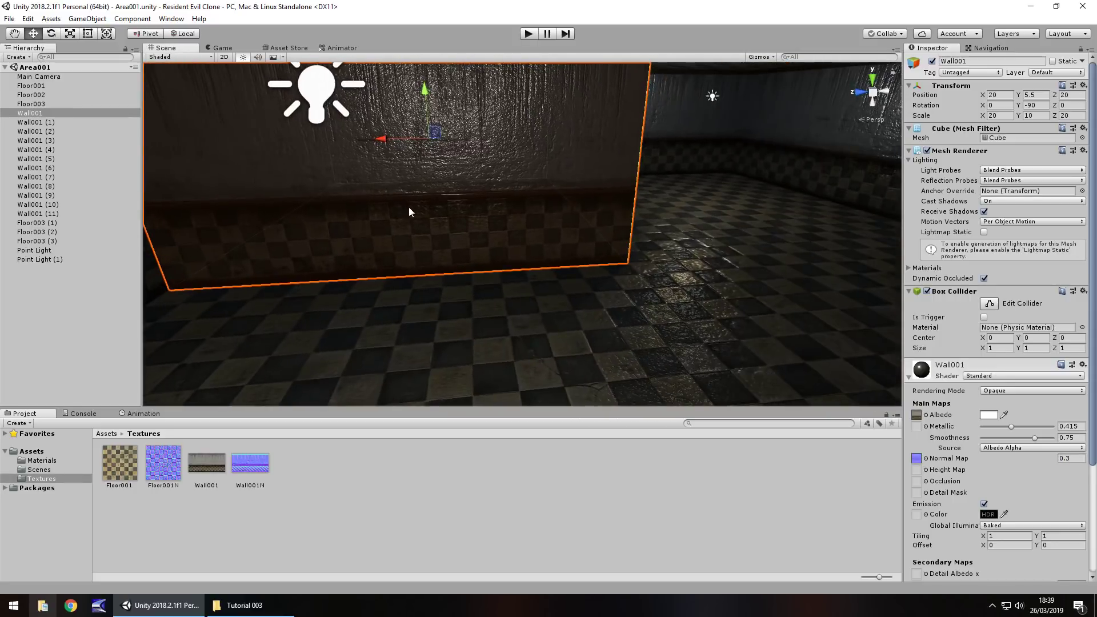
right_click_drag(409, 212, 498, 256)
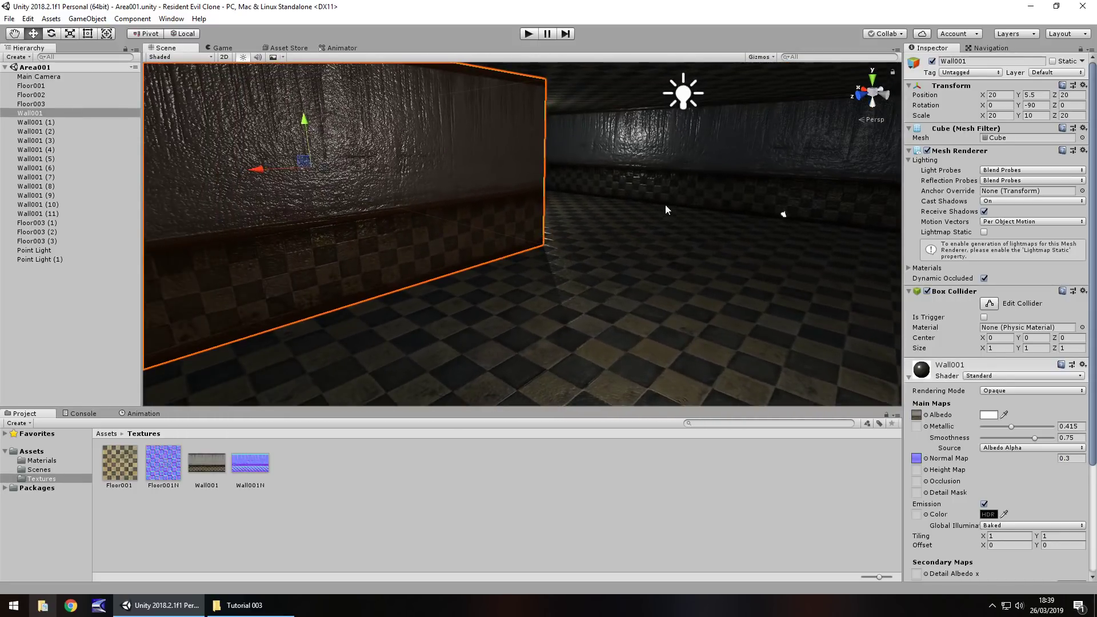
left_click(481, 517)
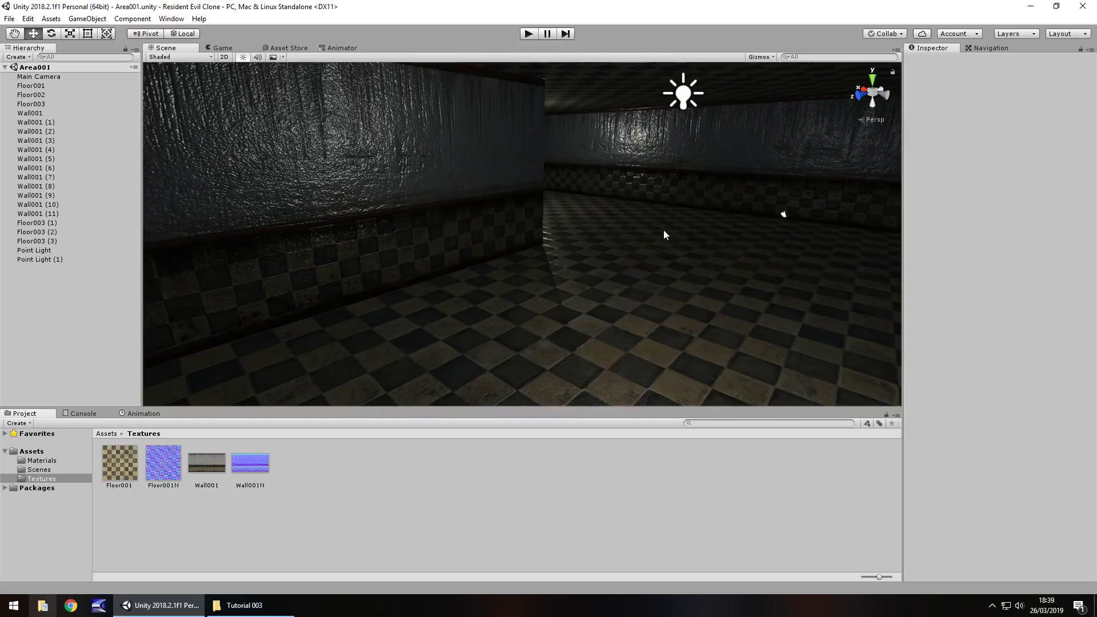
- Move the Main Camera along the Z axis towards the far end of the room, to about Z 23.49
left_click(46, 78)
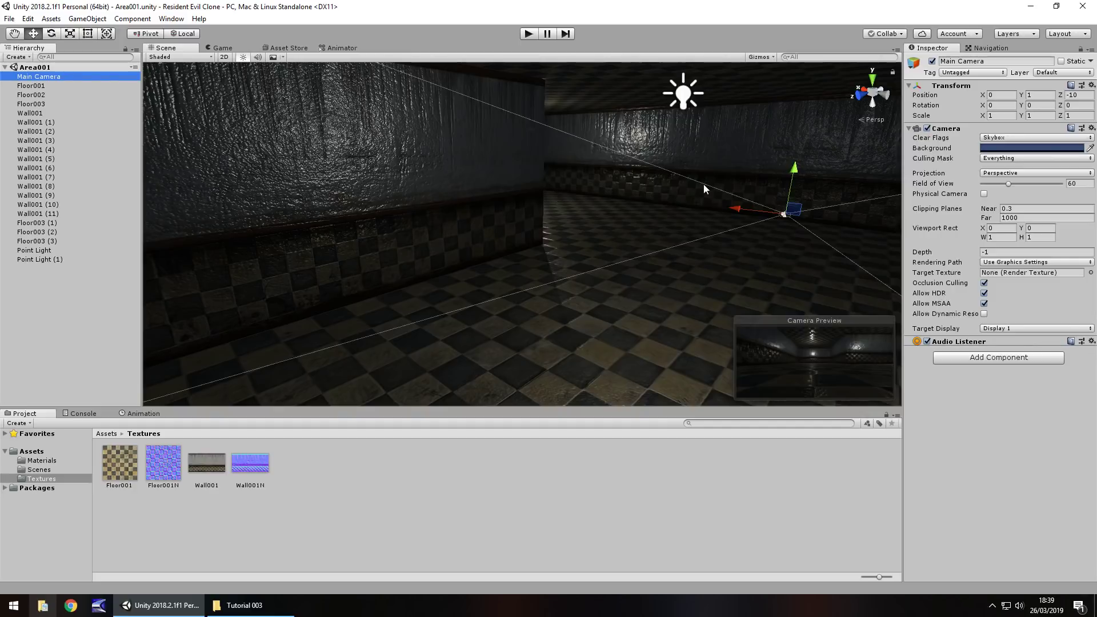
right_click_drag(704, 184, 458, 302)
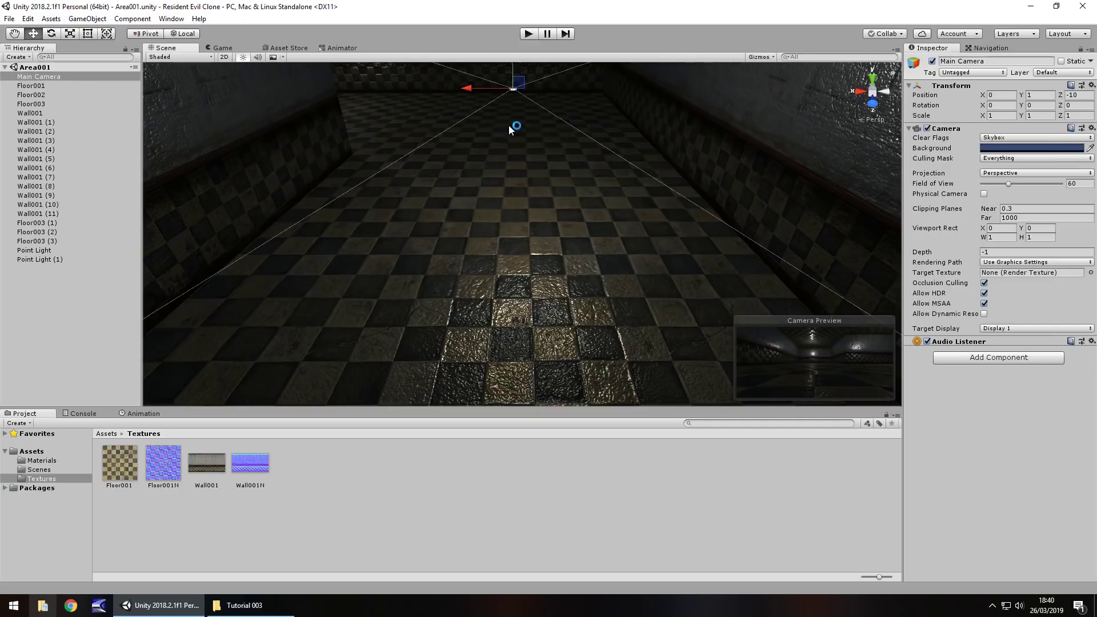
right_click_drag(523, 187, 510, 140)
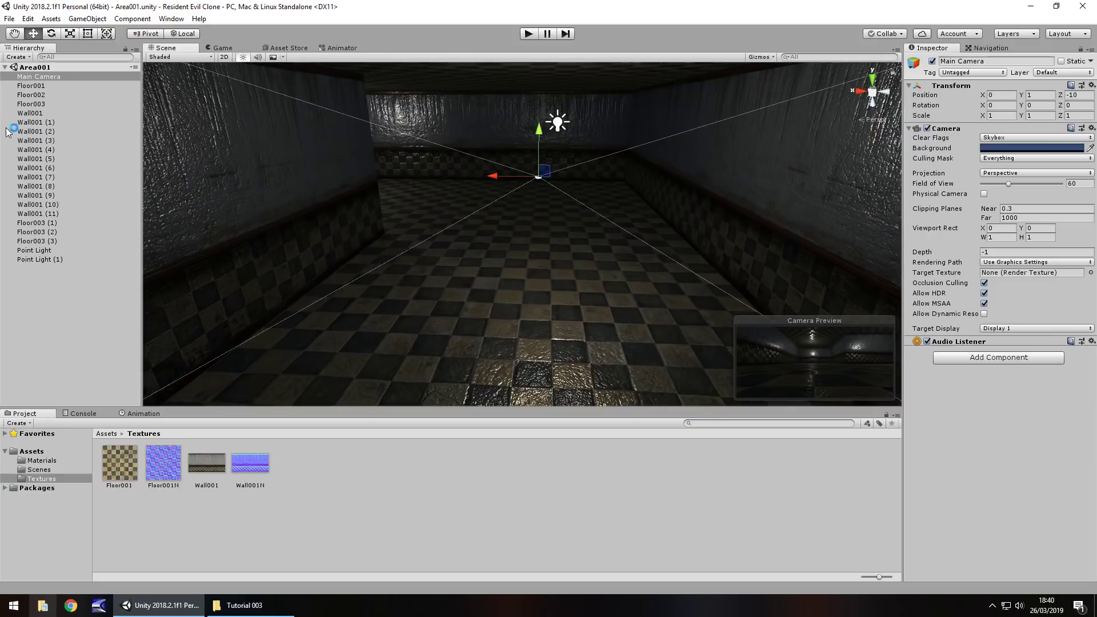
left_click_drag(538, 179, 548, 225)
right_click_drag(548, 225, 567, 297)
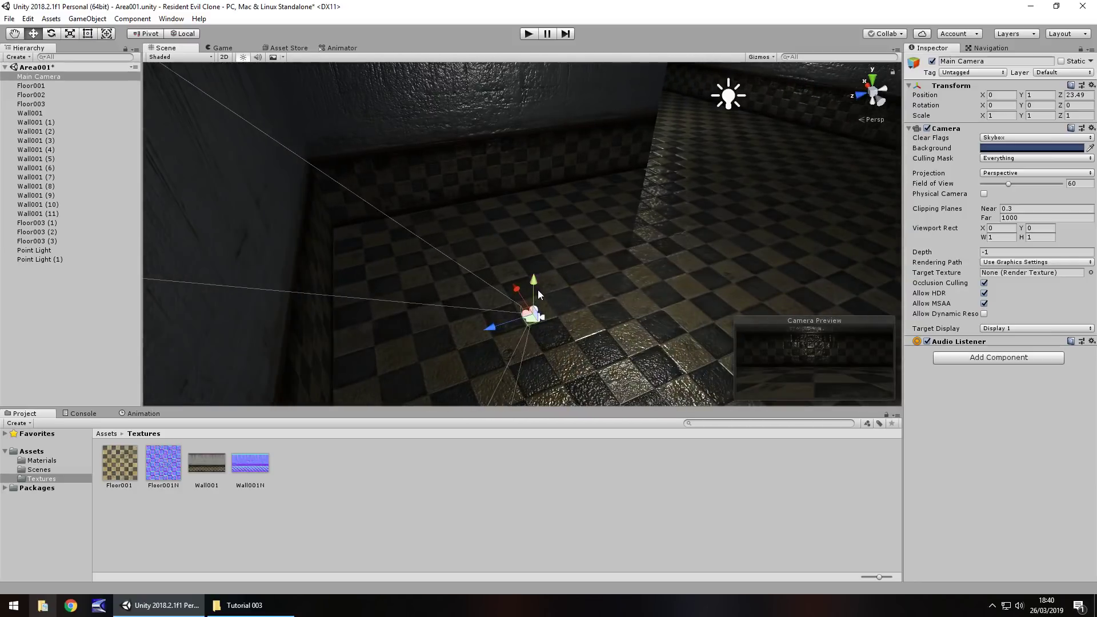
- Raise the Main Camera towards the ceiling to about Y 8.12 and shift it sideways to about X -5.555
left_click_drag(537, 290, 540, 80)
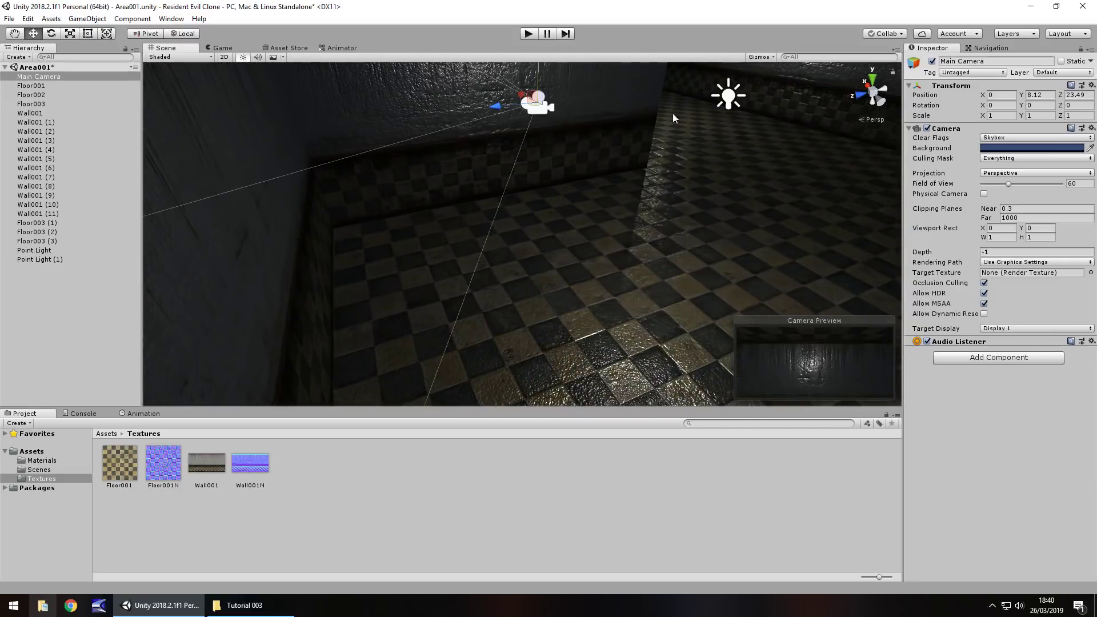
right_click_drag(674, 159, 661, 121)
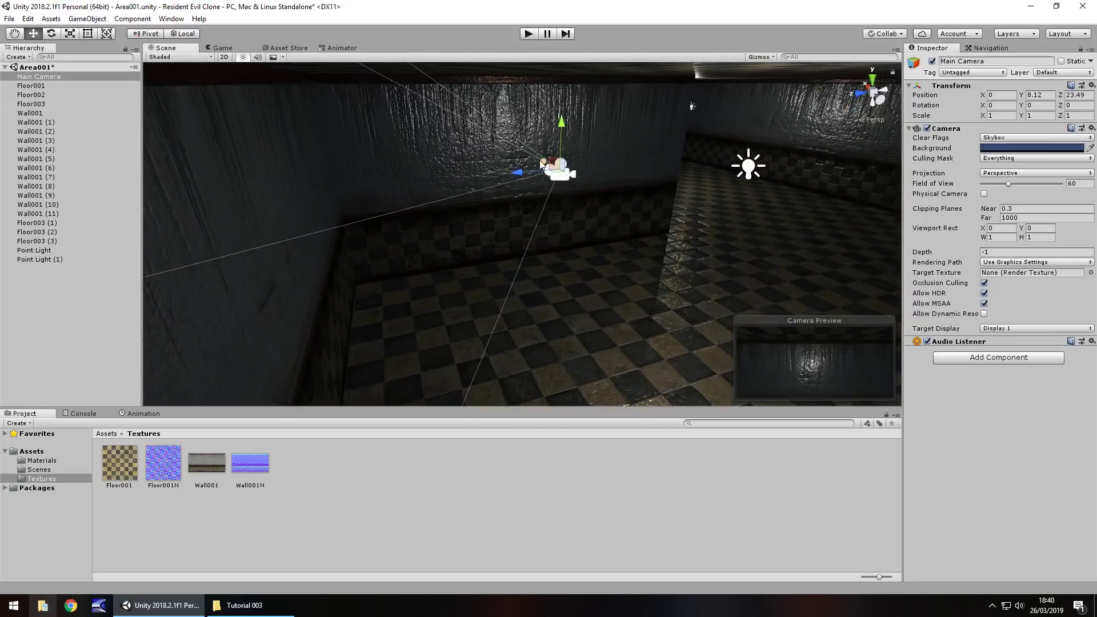
left_click_drag(542, 164, 621, 216)
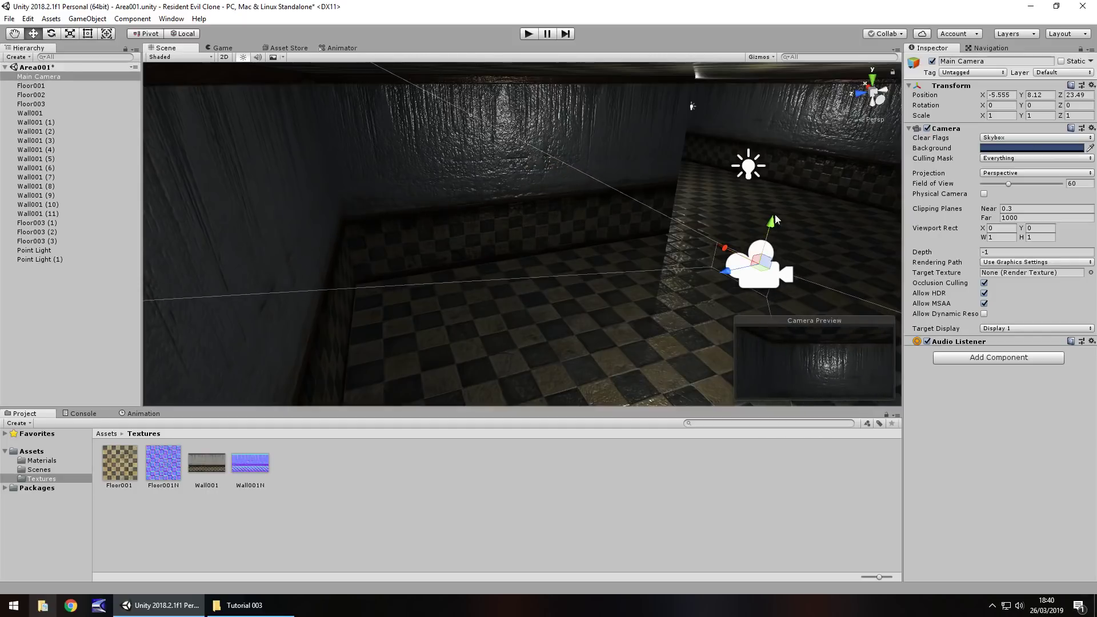
right_click_drag(589, 226, 689, 231)
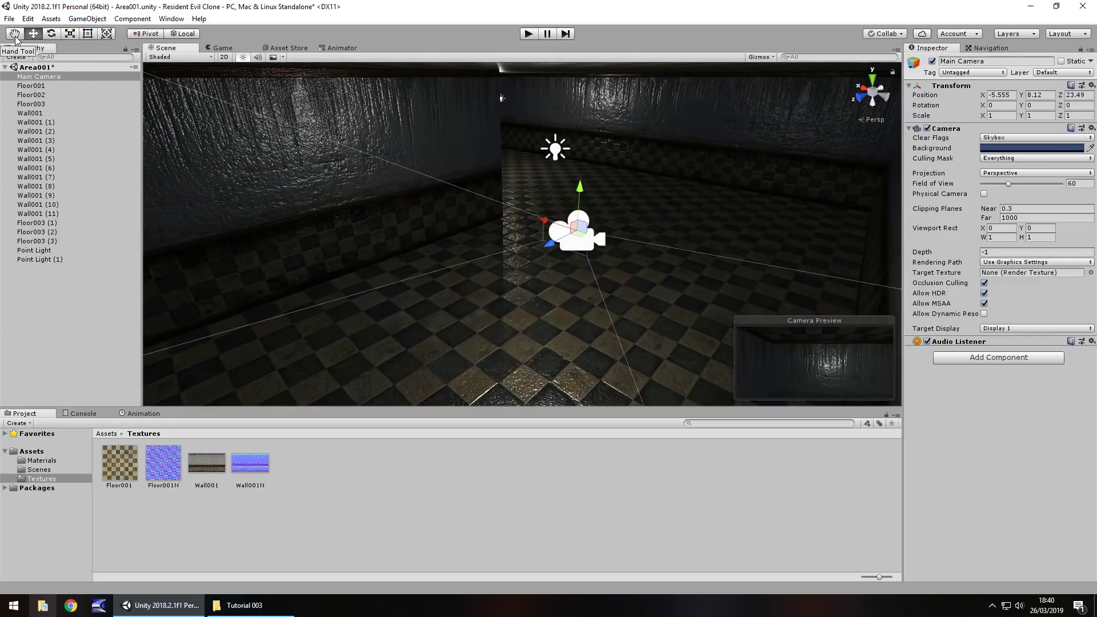
- Try to aim the Main Camera down into the room with the Rotate tool, to about X 12.978, Y -211.74, Z -12.581
left_click(52, 36)
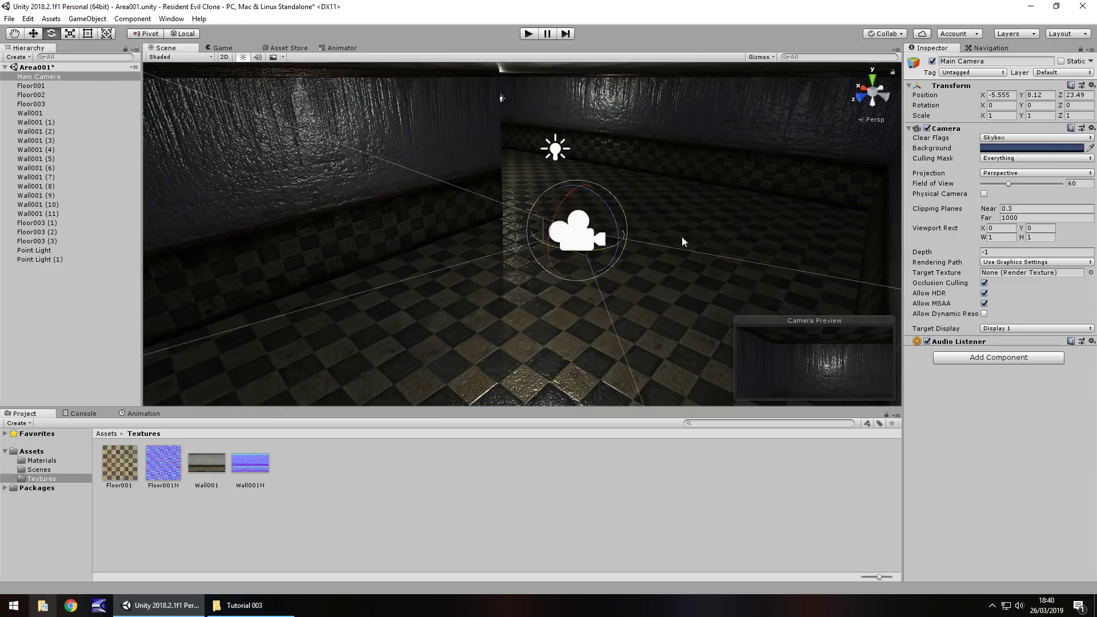
left_click_drag(624, 233, 443, 204)
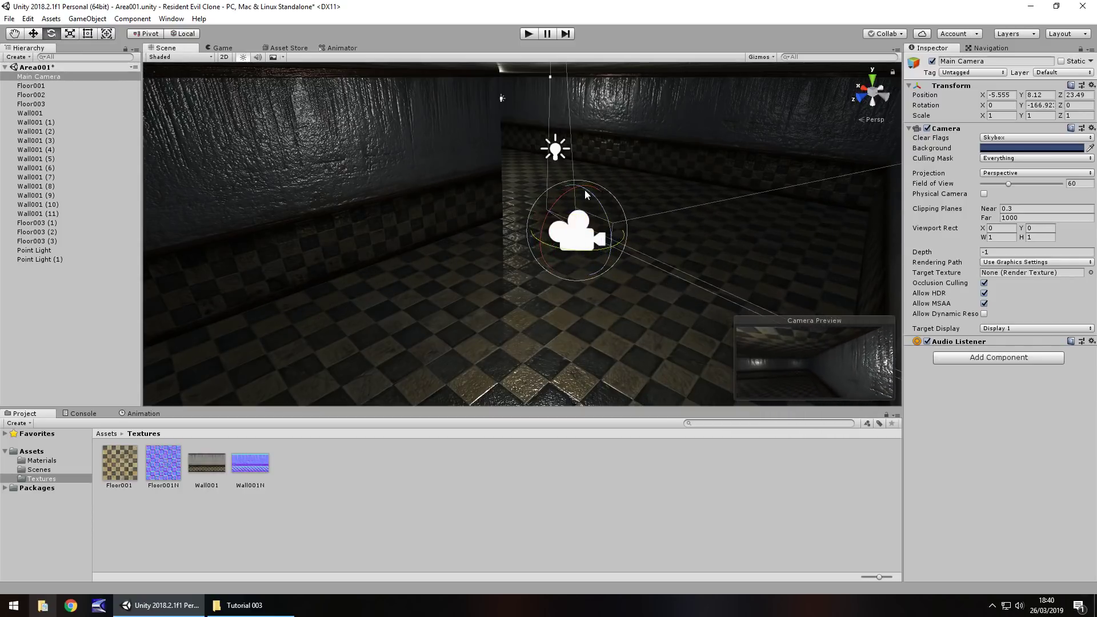
left_click_drag(570, 187, 600, 211)
key("ctrl+z")
left_click_drag(552, 213, 592, 197)
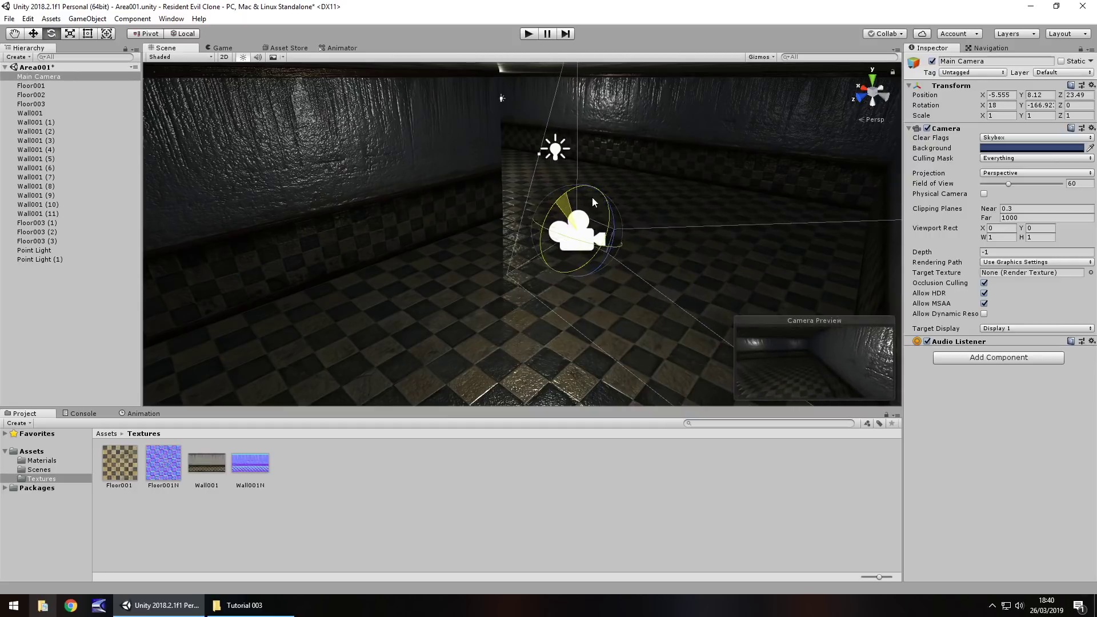
left_click_drag(533, 220, 551, 231)
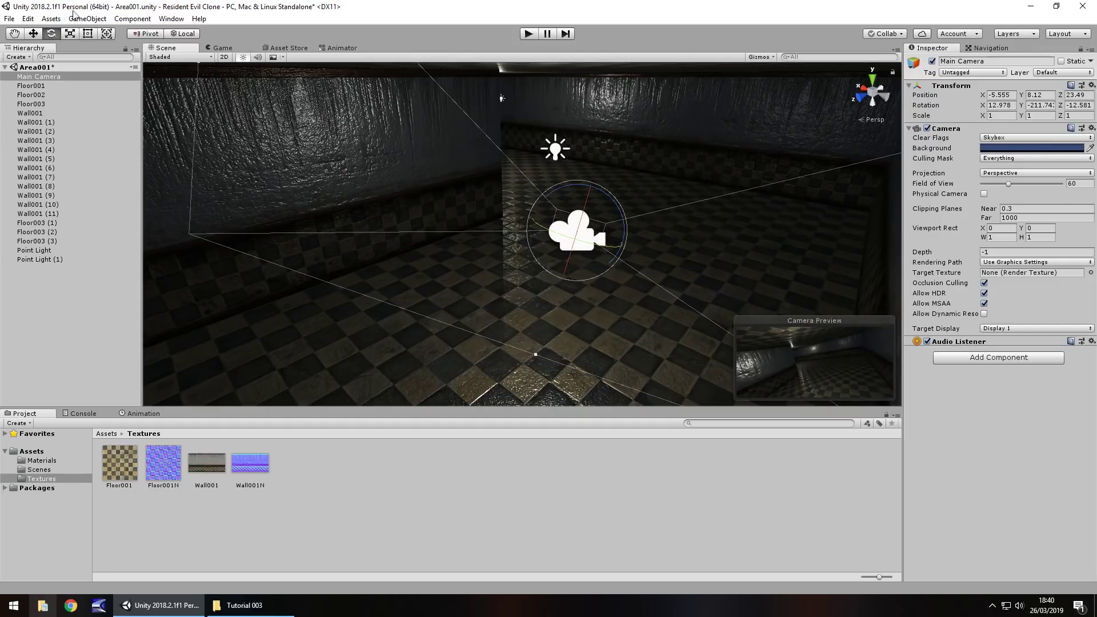
- Switch back to the Move tool and reset the Main Camera's rotation to 0 on the X, Y and Z axes
left_click(34, 34)
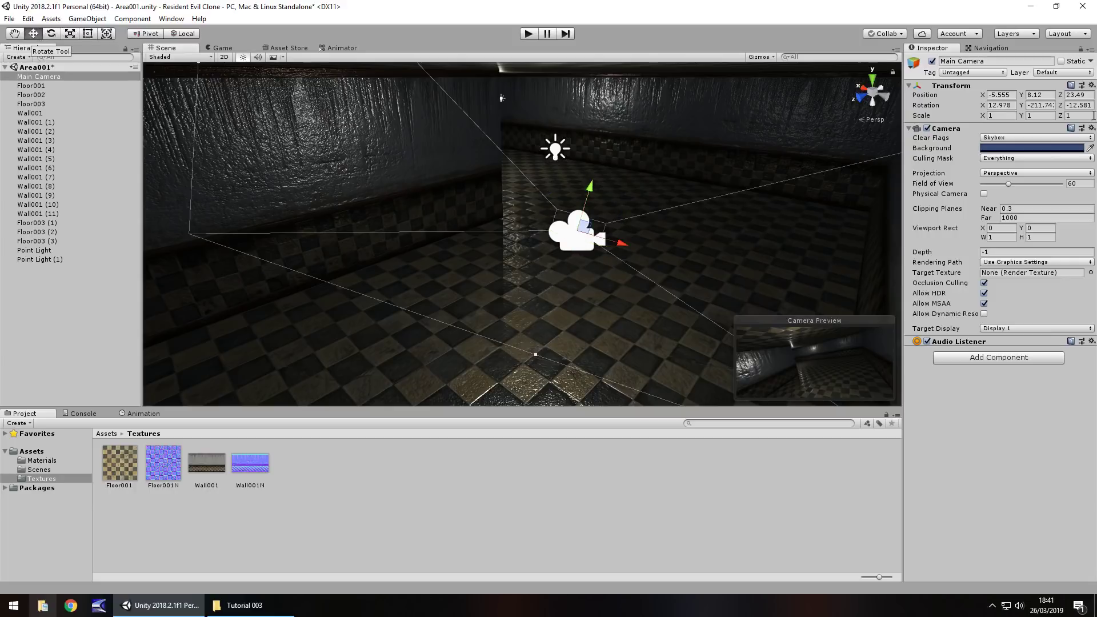
left_click(1014, 104)
type("0")
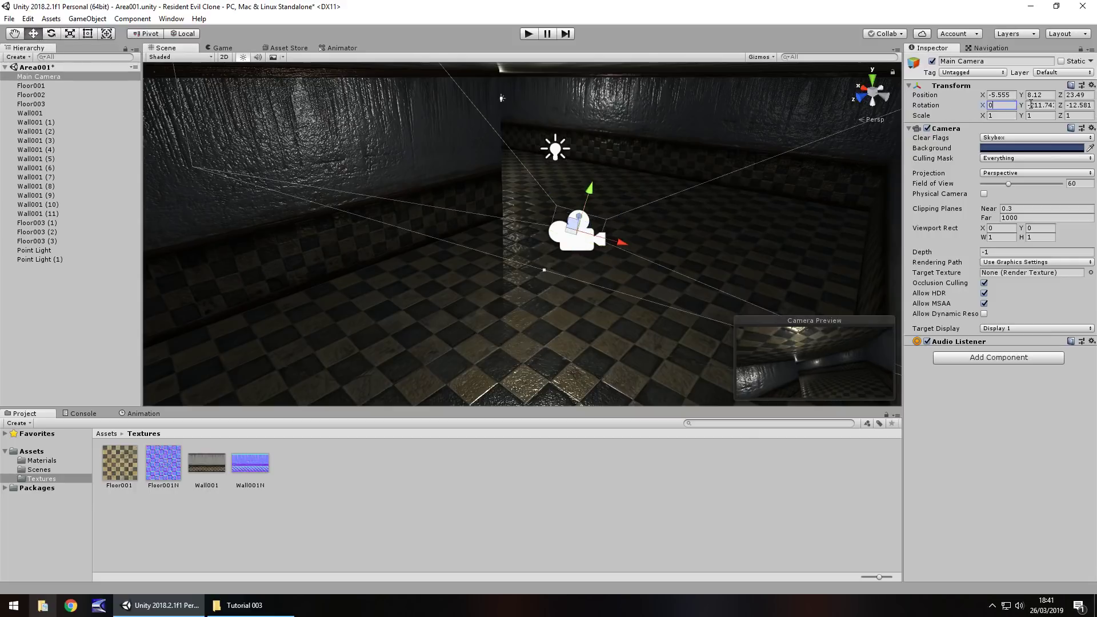
left_click(1040, 105)
type("0")
left_click(1086, 105)
type("0")
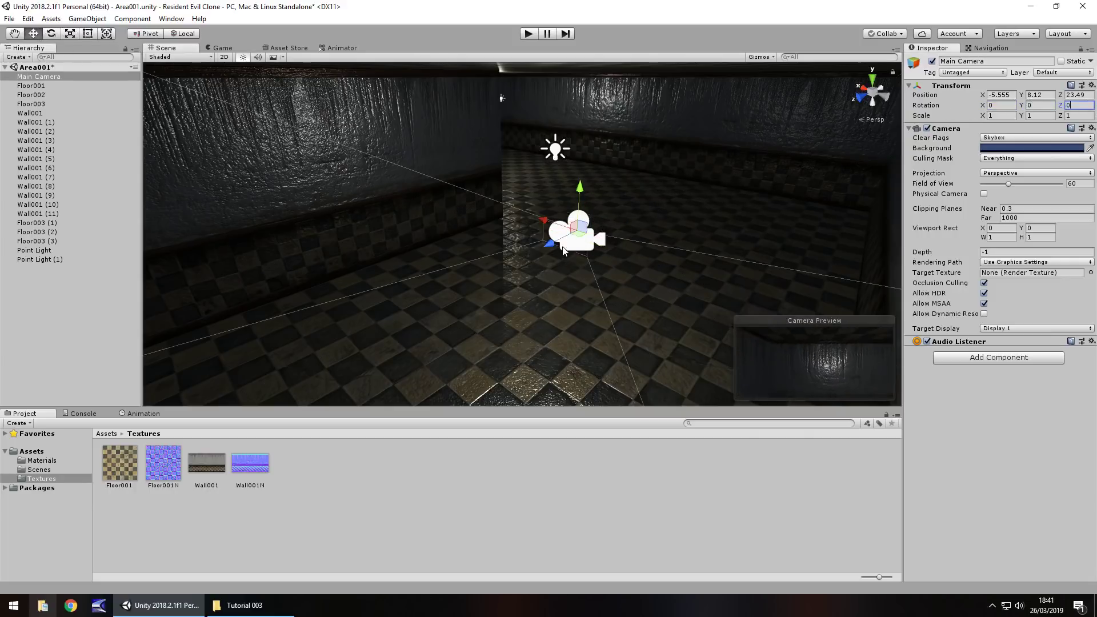
- Shift the Main Camera to about Z 23.857, rotated to about X 19.42 and Y 147.54, and check its view in Play mode
left_click_drag(550, 244, 532, 252)
left_click_drag(983, 105, 3, 119)
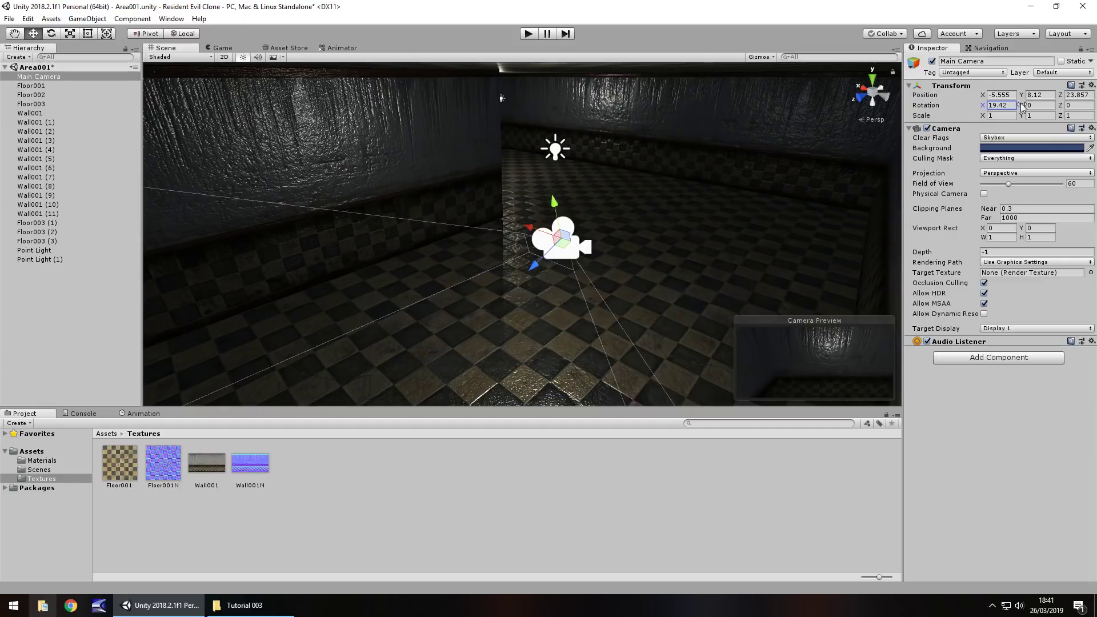
left_click_drag(1022, 107, 554, 339)
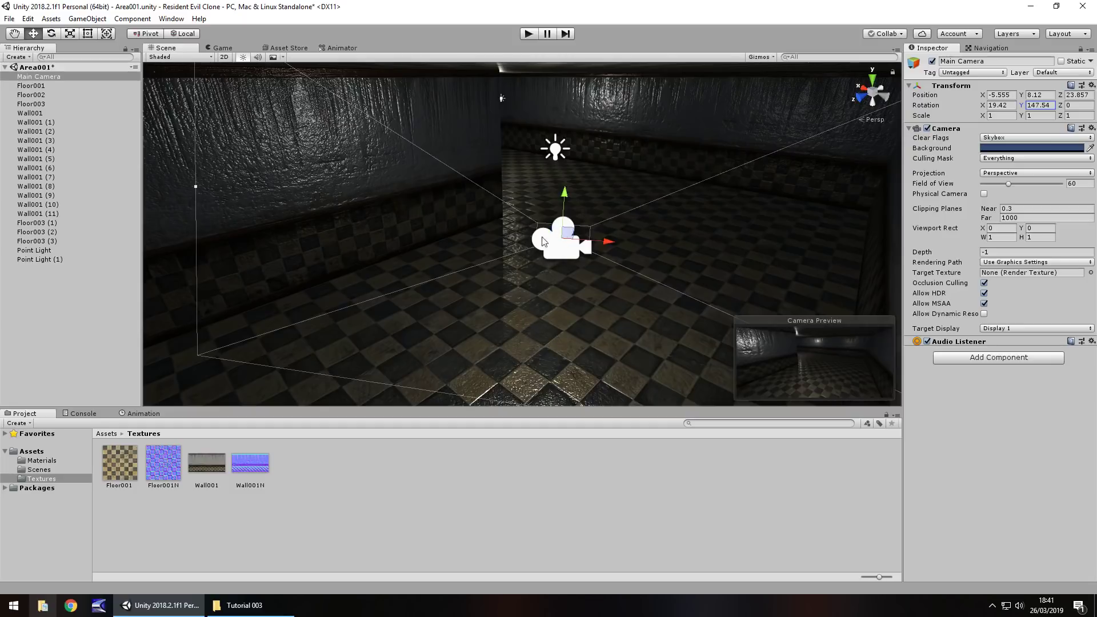
left_click(528, 33)
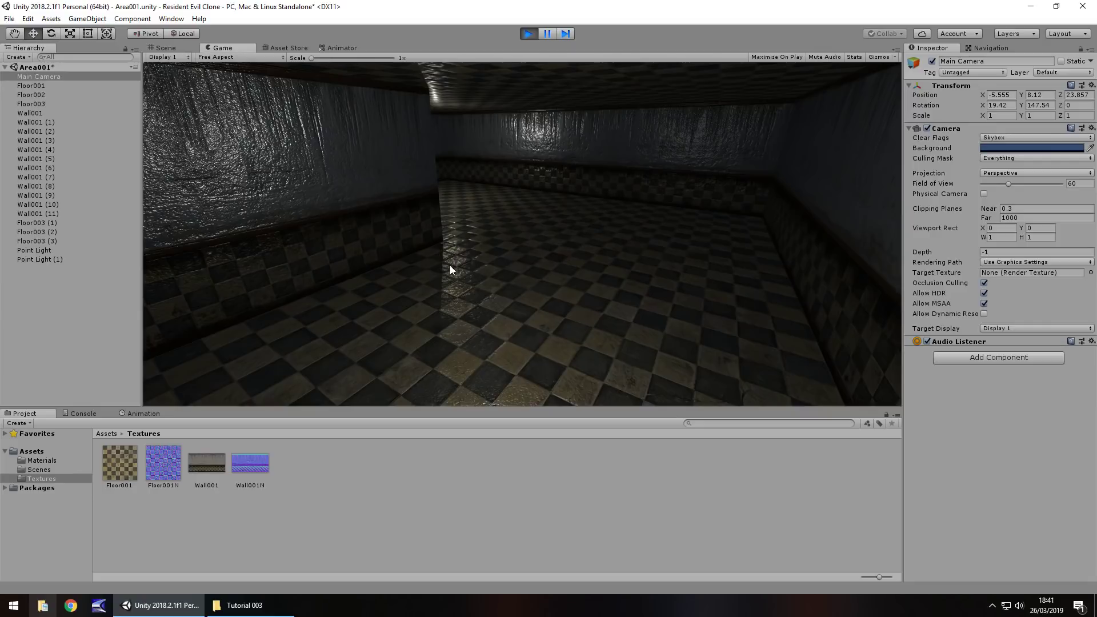
left_click(528, 34)
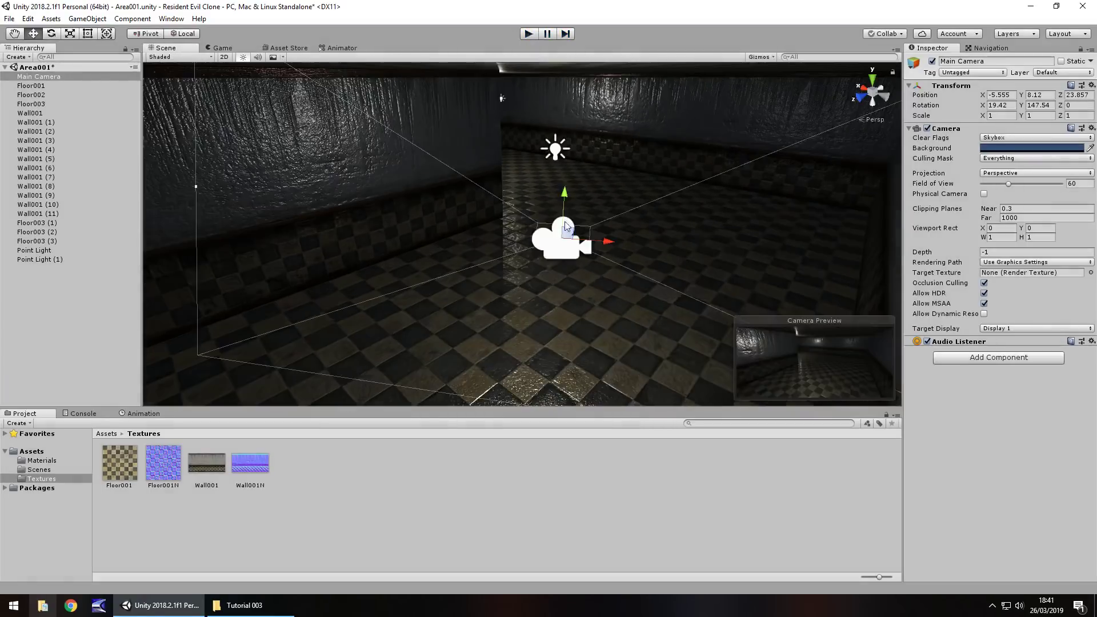
- Move the Main Camera back towards the wall, to about X -6.68, Y 7.75, Z 28.29, and set its Y rotation to about 137.27
right_click_drag(497, 189, 589, 221)
scroll(590, 224, "down", 3)
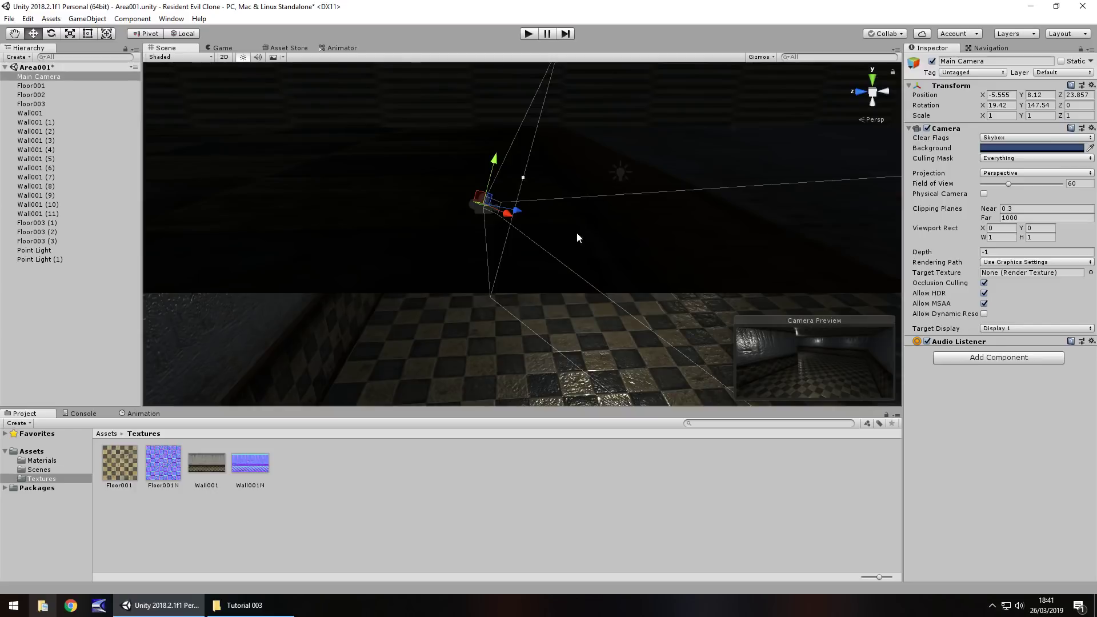
middle_click_drag(503, 246, 521, 213)
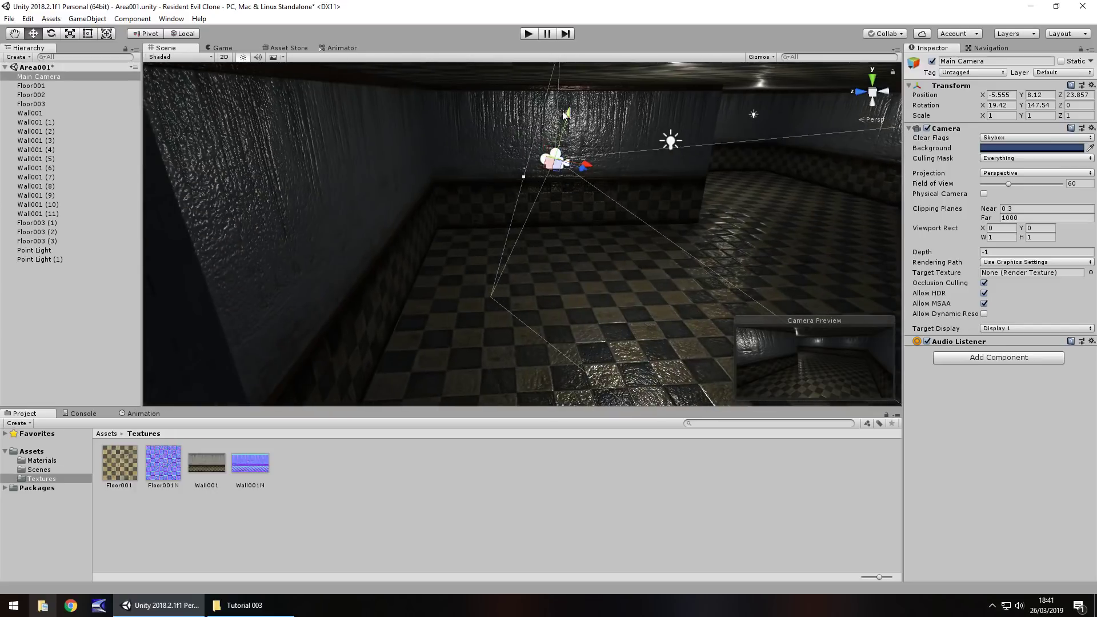
left_click_drag(585, 166, 389, 176)
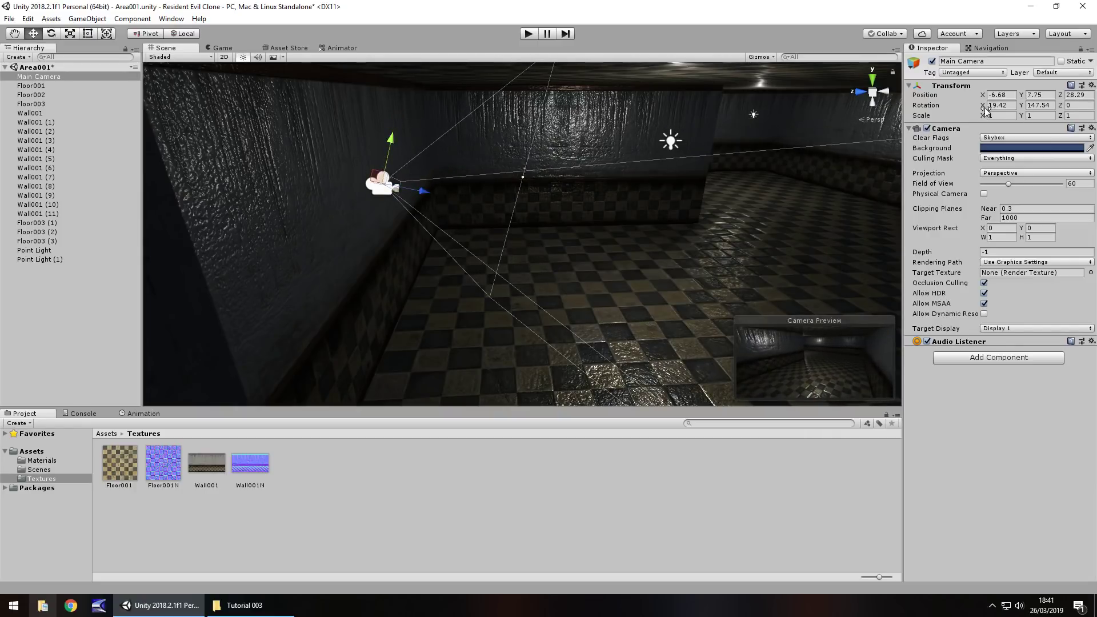
left_click_drag(1022, 105, 821, 108)
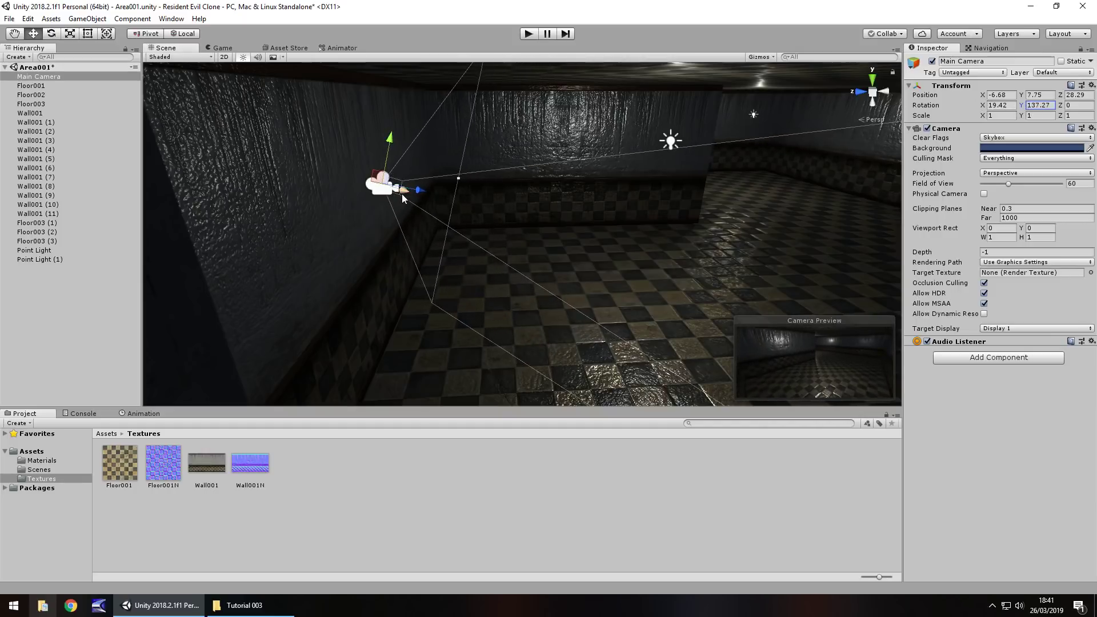
- Rename the Main Camera object as Camera01
left_click(47, 79)
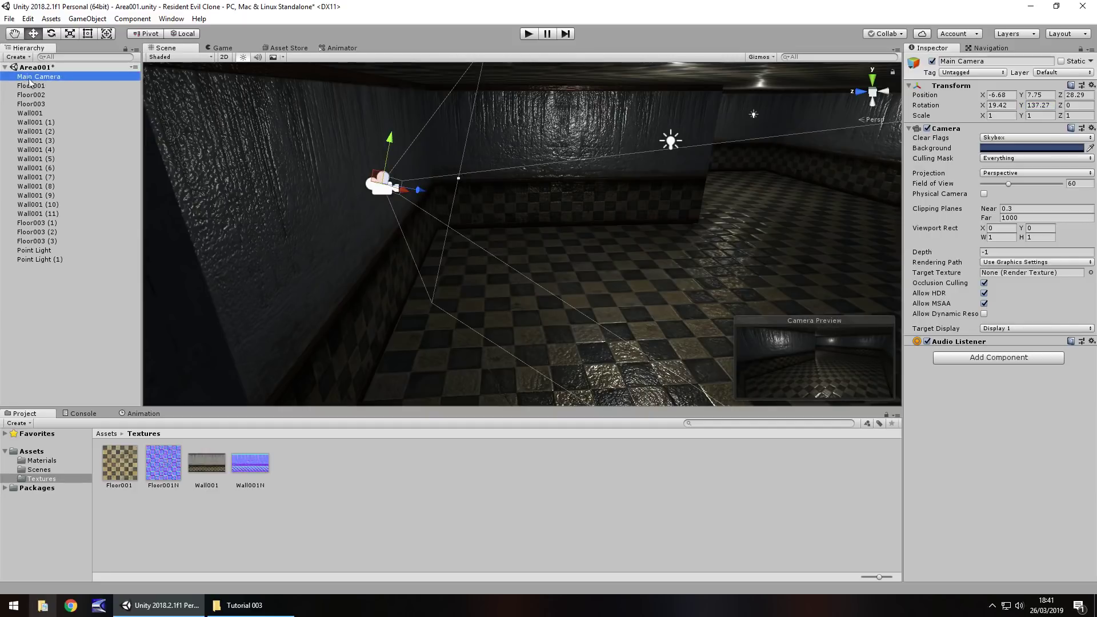
right_click(29, 81)
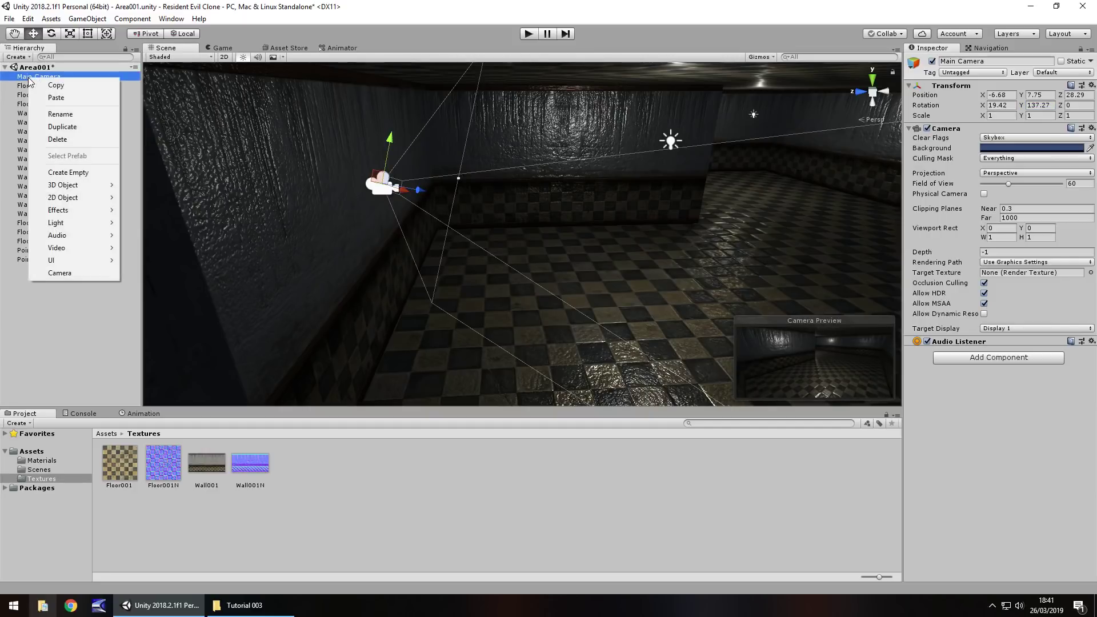
left_click(60, 114)
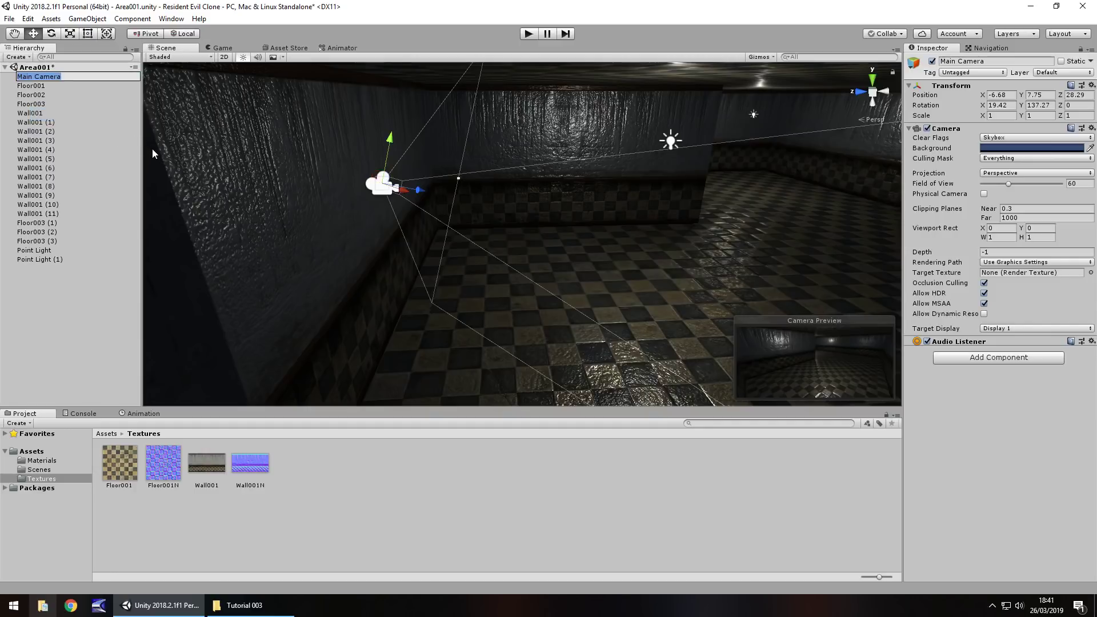
type("Camera01")
key("Return")
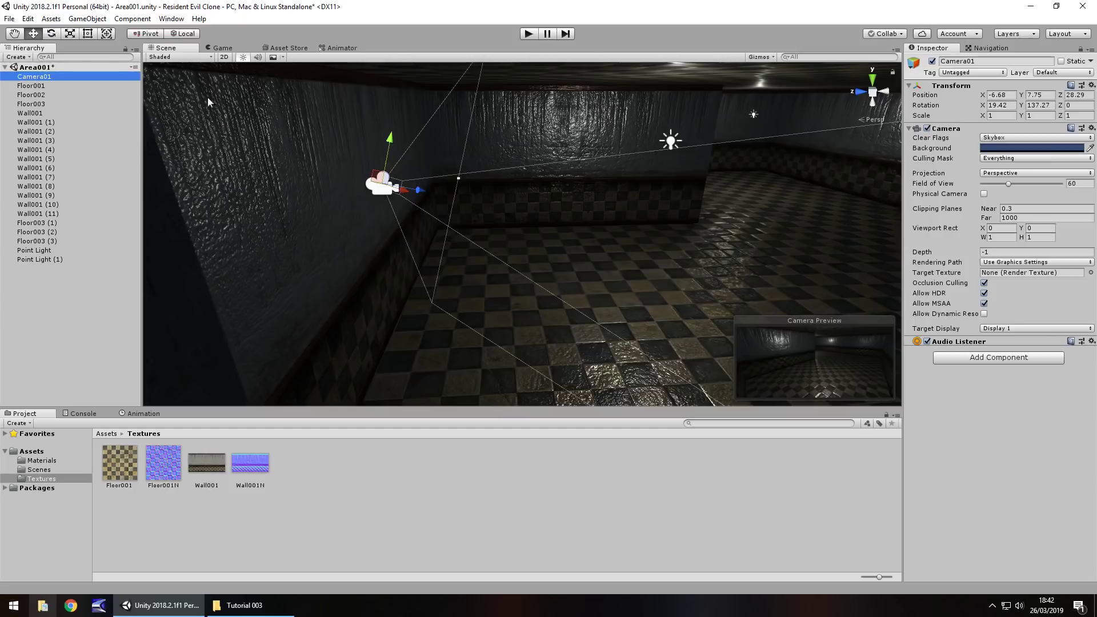
- Create an empty GameObject above Camera01 in the hierarchy and name it "--- Cameras ---" as a section header
left_click(80, 22)
left_click(92, 33)
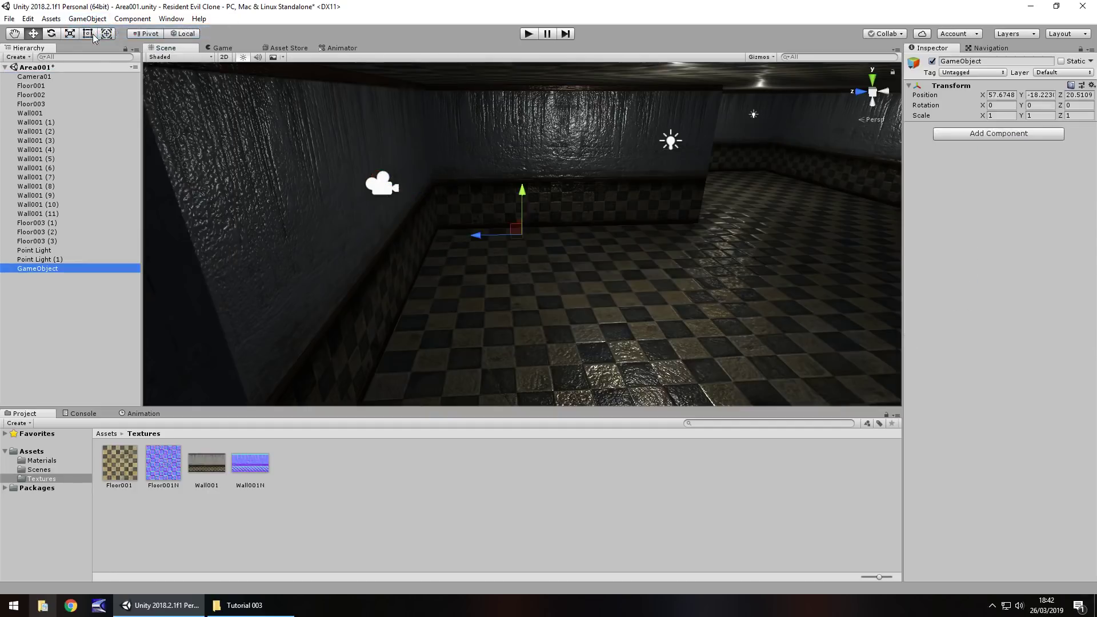
left_click_drag(43, 268, 44, 82)
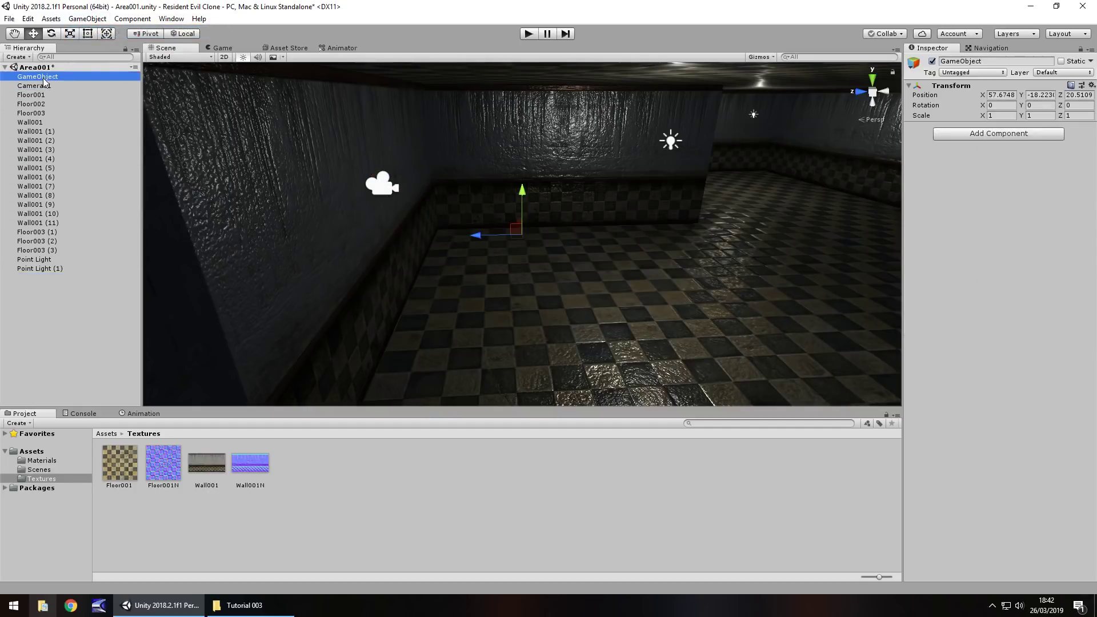
left_click(44, 77)
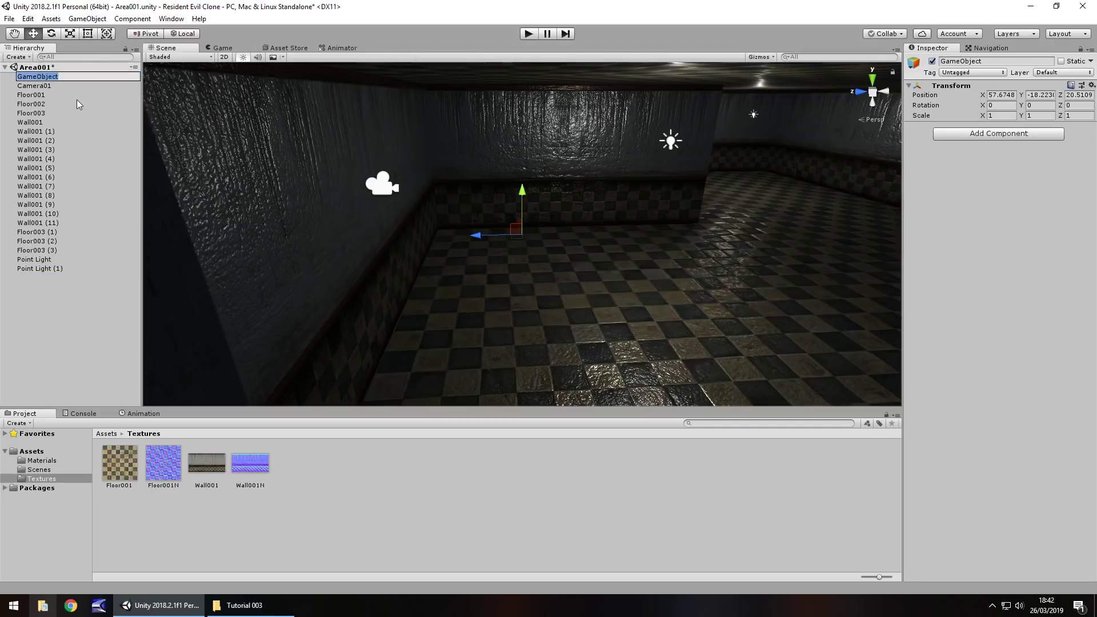
type("--- Cameras ---")
key("Return")
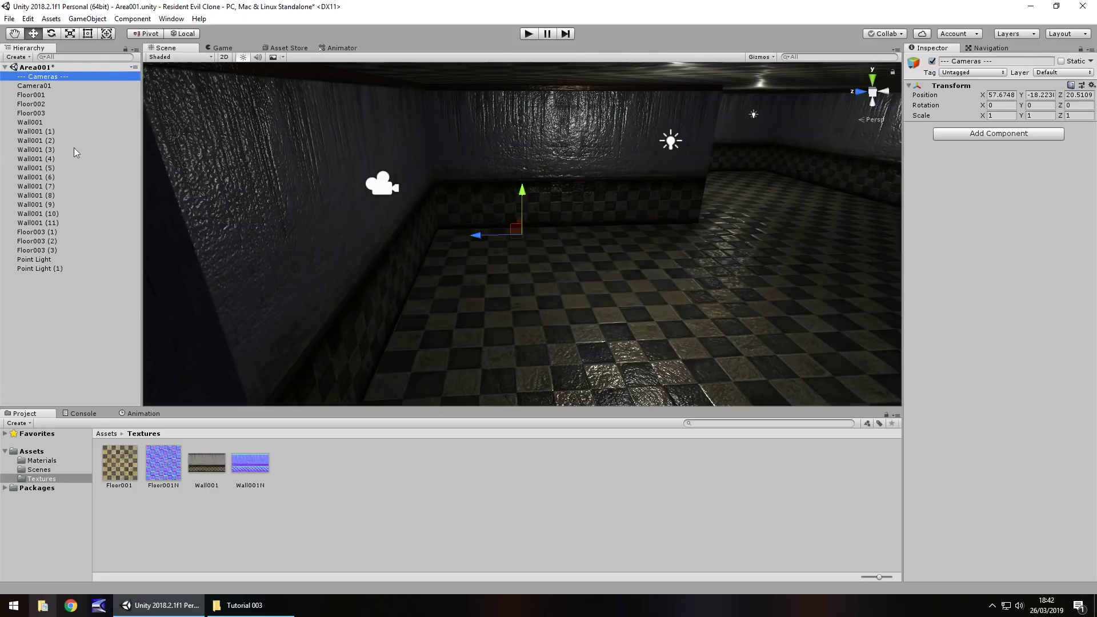
- Duplicate the Cameras header, place the copy directly above Point Light, and rename it "--- Lighting ---"
key("ctrl+d")
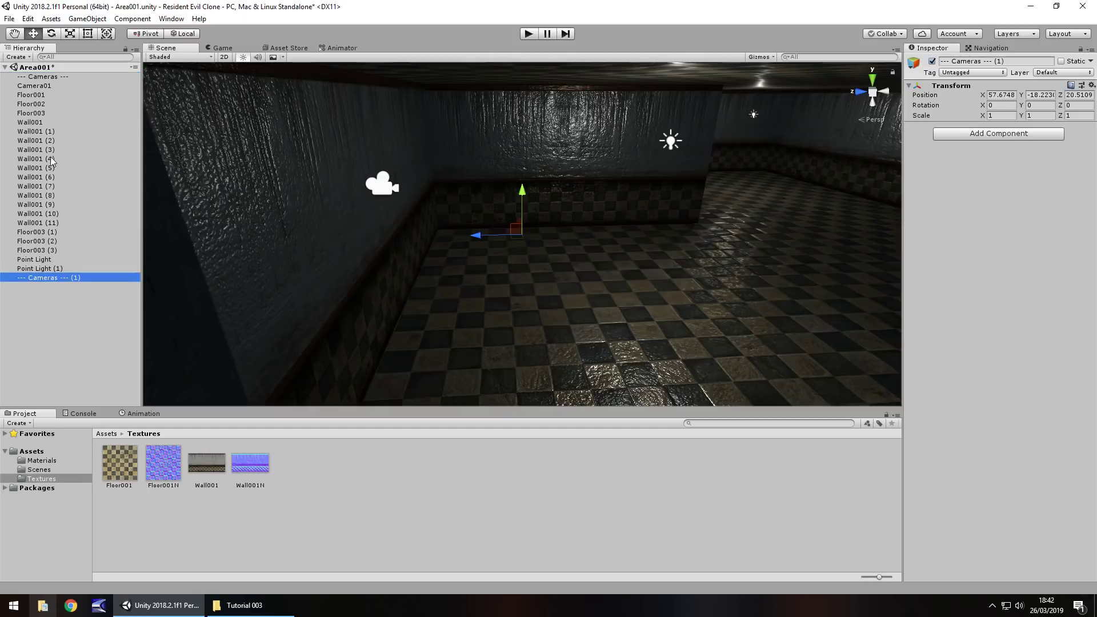
left_click_drag(43, 279, 29, 262)
key("F2")
type("Light")
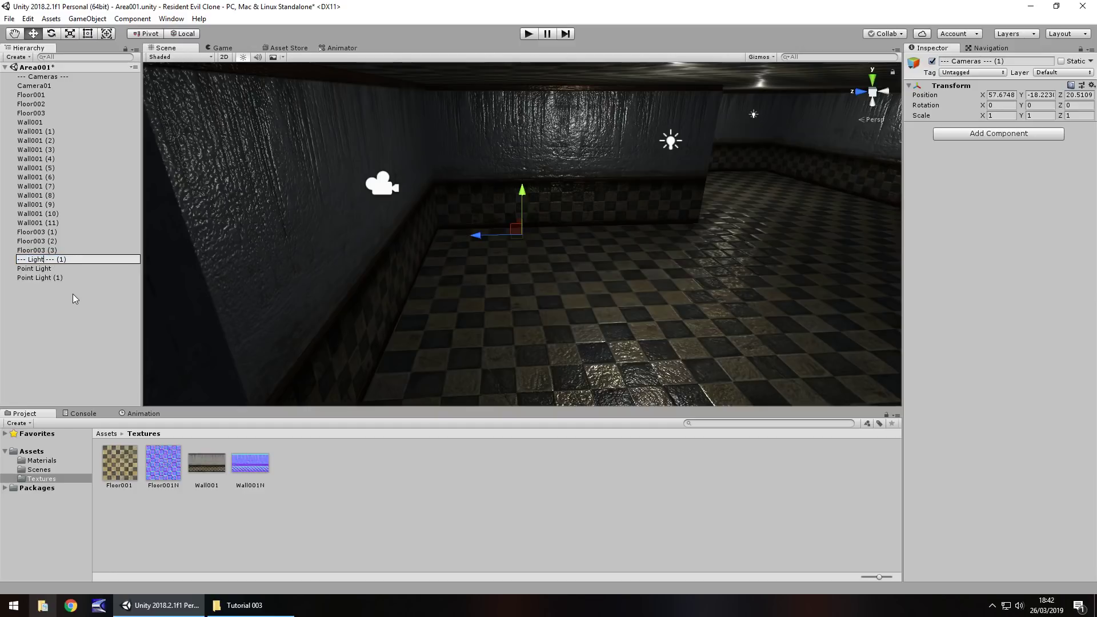
type("ing")
left_click_drag(75, 260, 64, 260)
key("BackSpace")
key("Return")
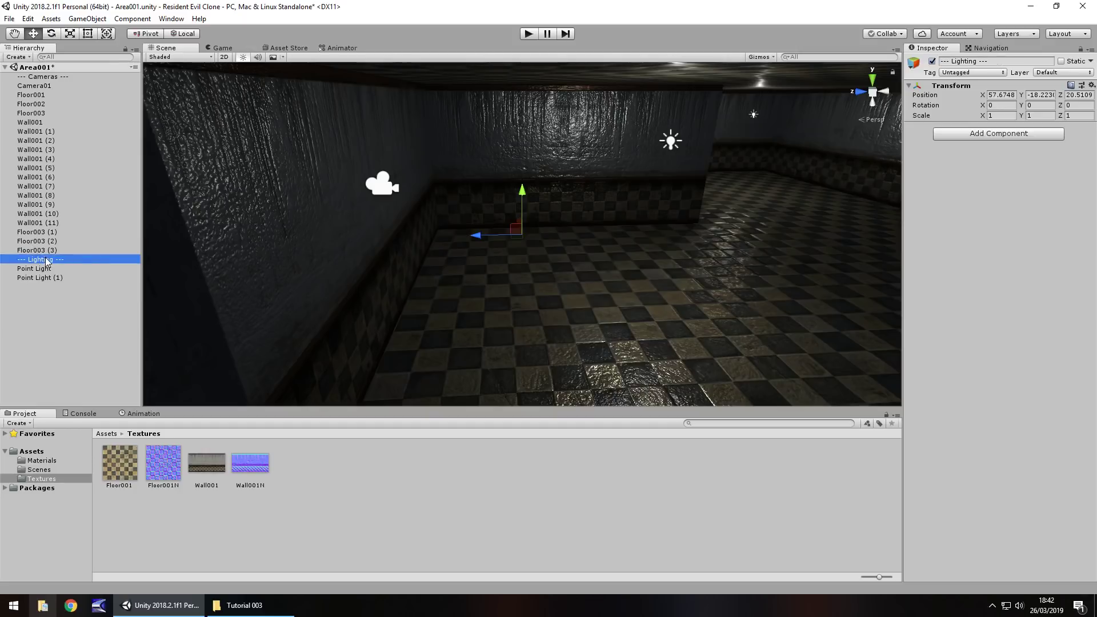
- Duplicate the Lighting header, place the copy between Camera01 and Floor001, and rename it "--- Environment ---"
key("ctrl+d")
left_click_drag(47, 288, 45, 90)
key("F2")
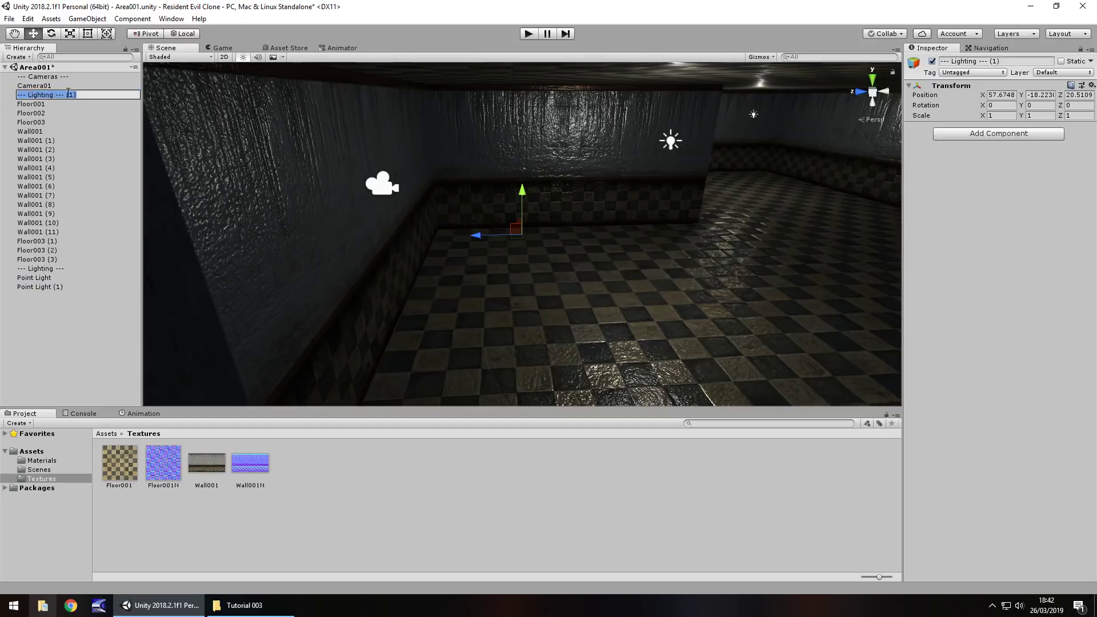
key("End")
key("BackSpace")
key("BackSpace")
key("BackSpace")
key("BackSpace")
left_click_drag(26, 97, 56, 98)
type("E")
key("Return")
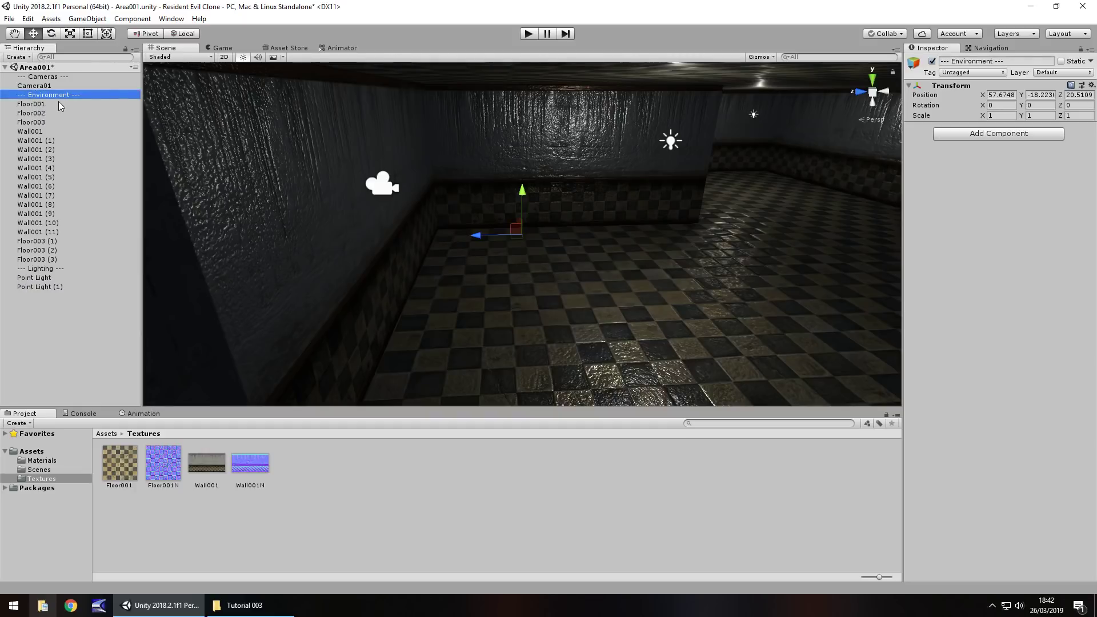
- Try a field of view of 109 on Camera01 and set it back to 60
left_click(46, 86)
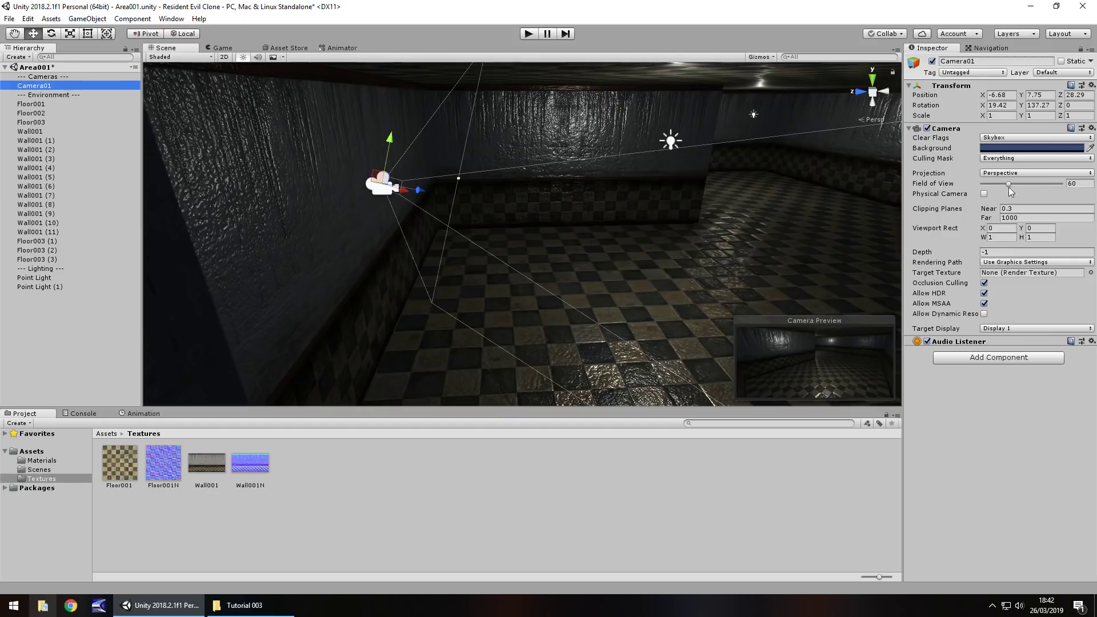
left_click_drag(1008, 185, 1030, 186)
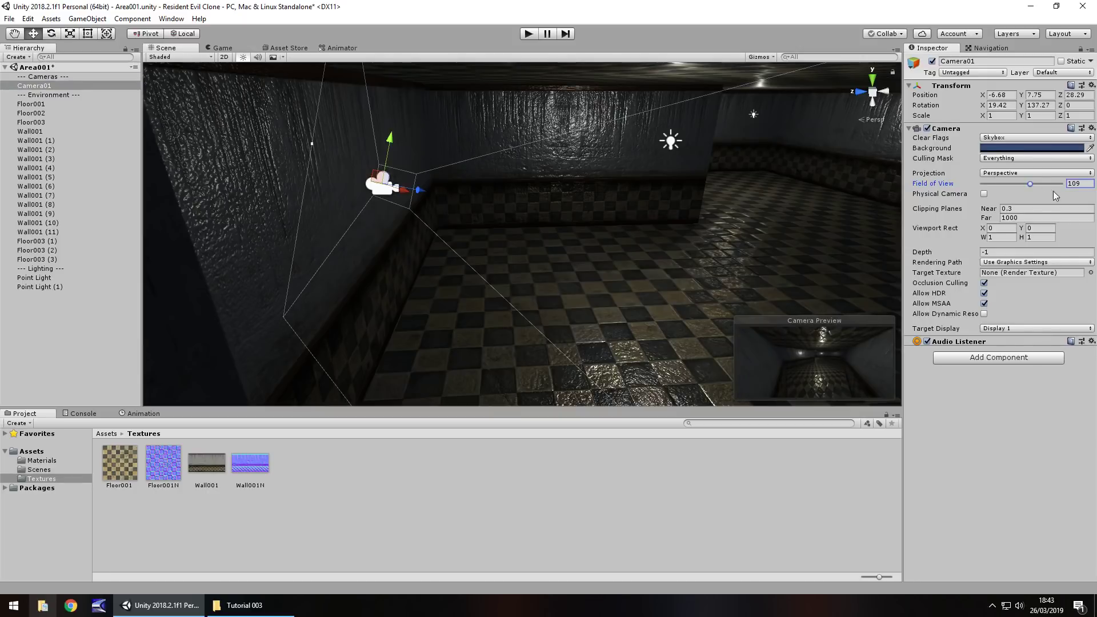
left_click(1079, 181)
type("60")
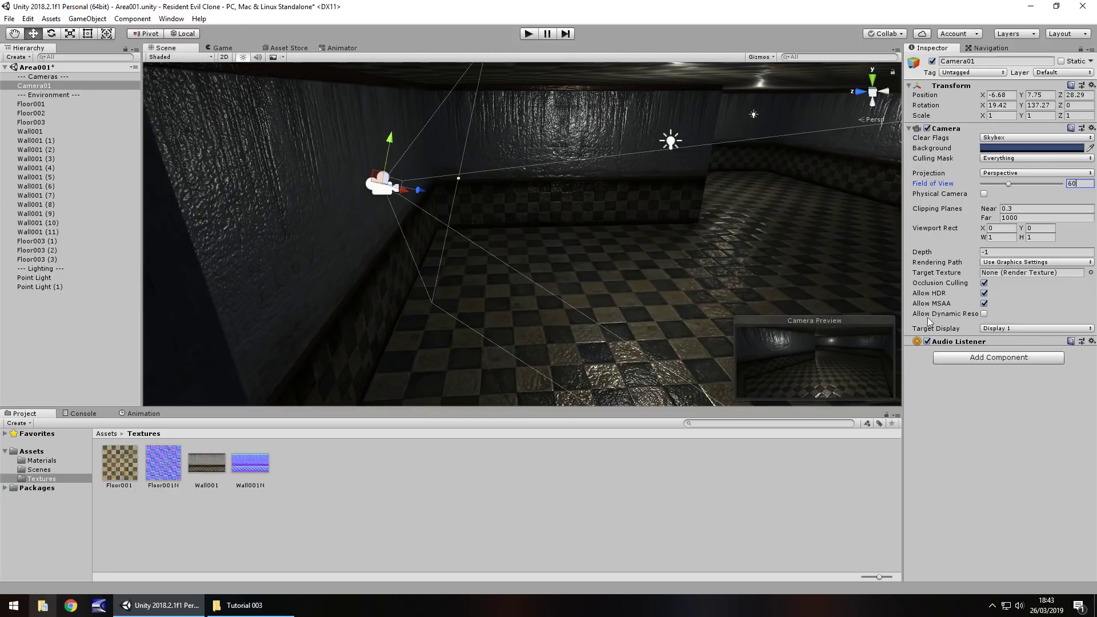
- Try Camera01 with Allow MSAA off and Deferred rendering, and restore the Use Graphics Settings rendering path and Allow MSAA
left_click(985, 303)
left_click(1036, 267)
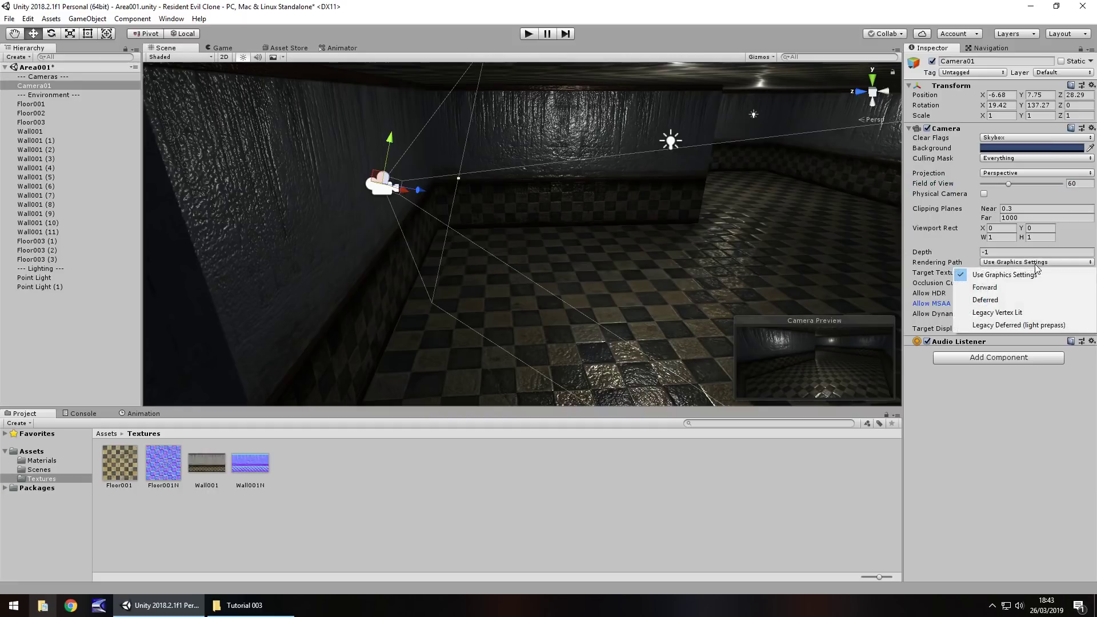
left_click(989, 299)
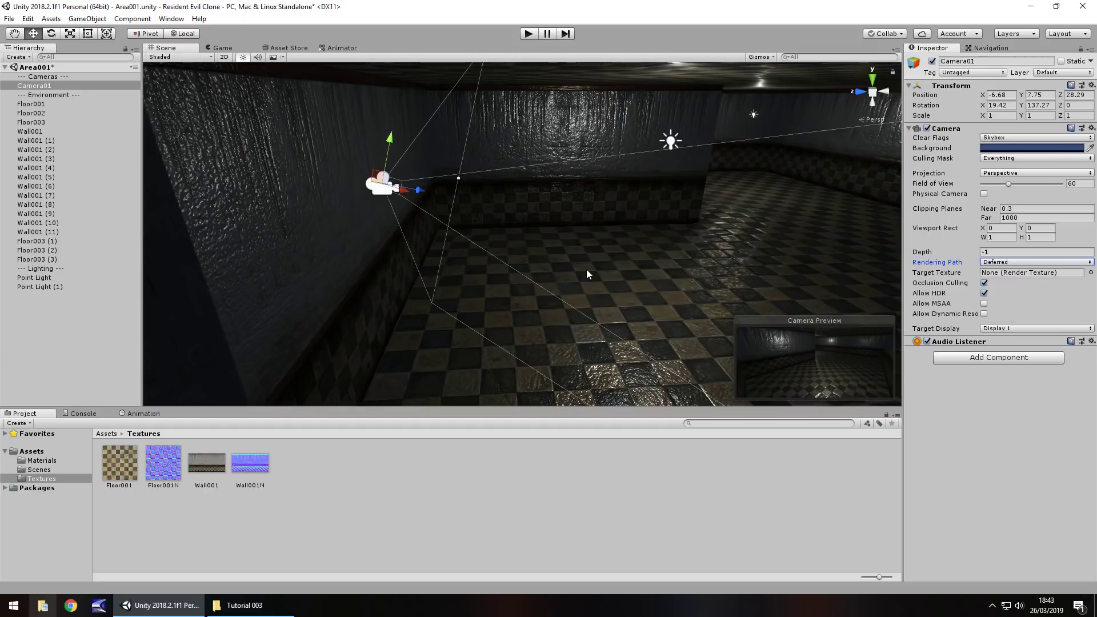
left_click(1037, 261)
left_click(1027, 275)
left_click(983, 304)
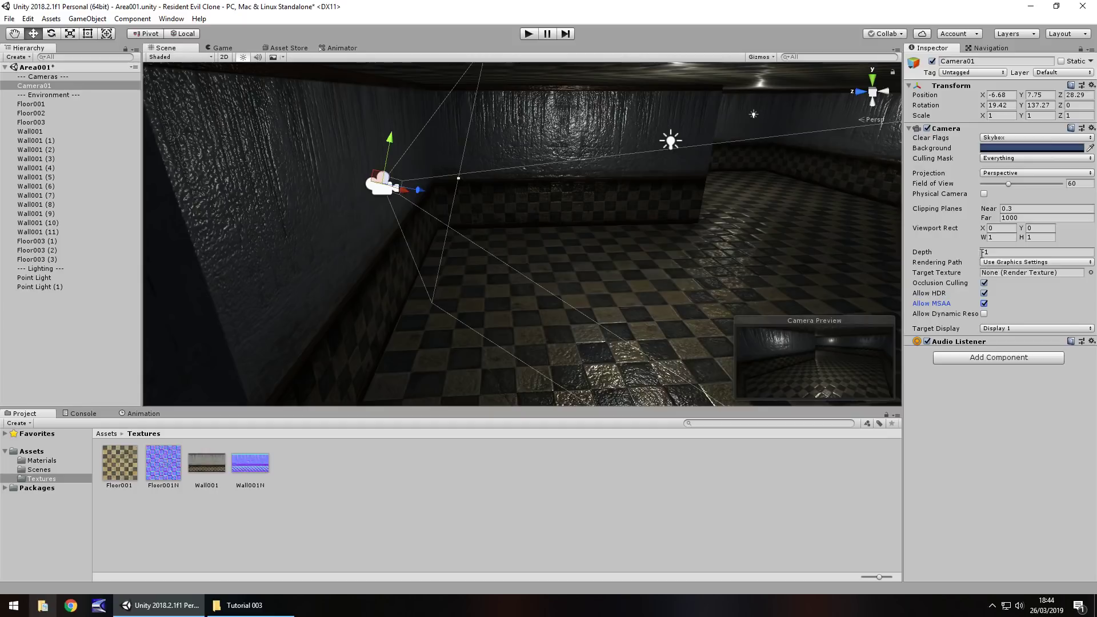
- Set Camera01's rendering path to Deferred, turn off Allow MSAA, and save the scene
left_click(1023, 263)
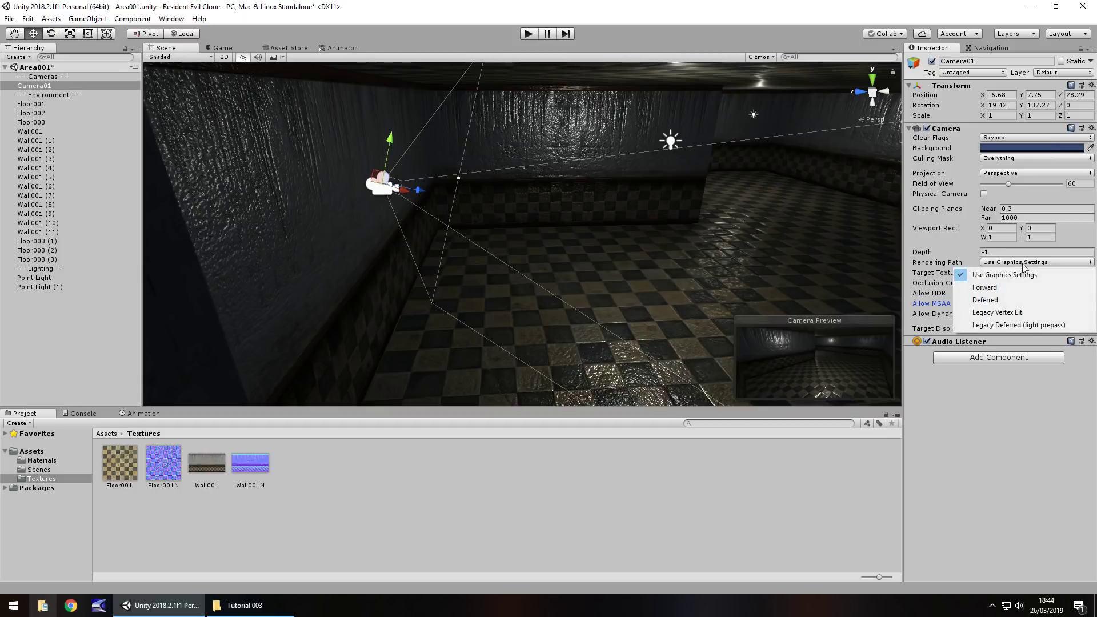
left_click(994, 298)
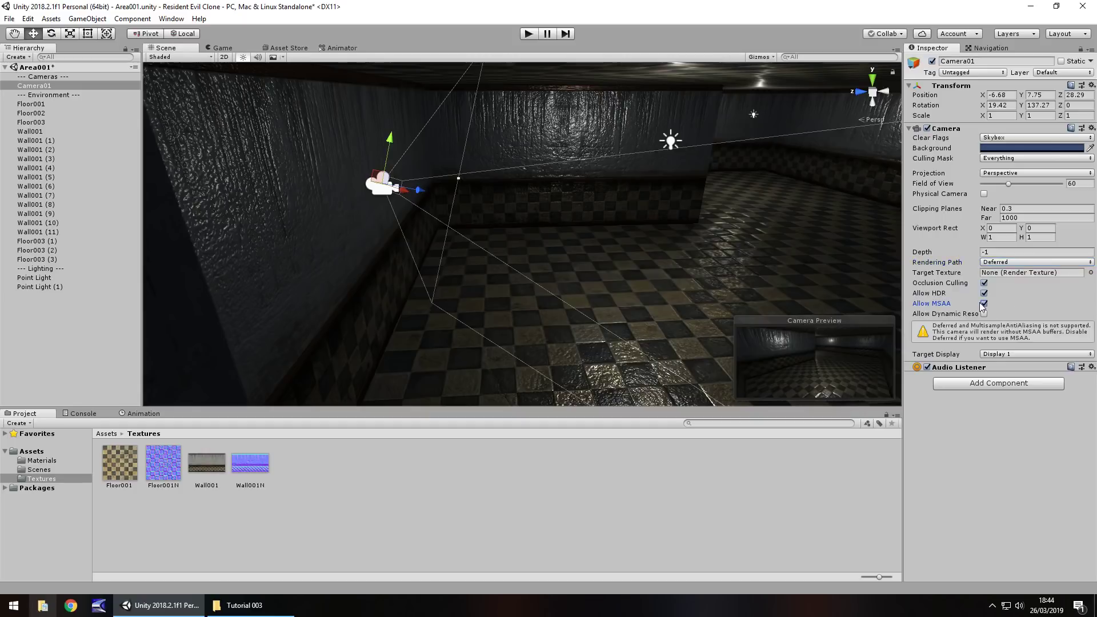
left_click(984, 303)
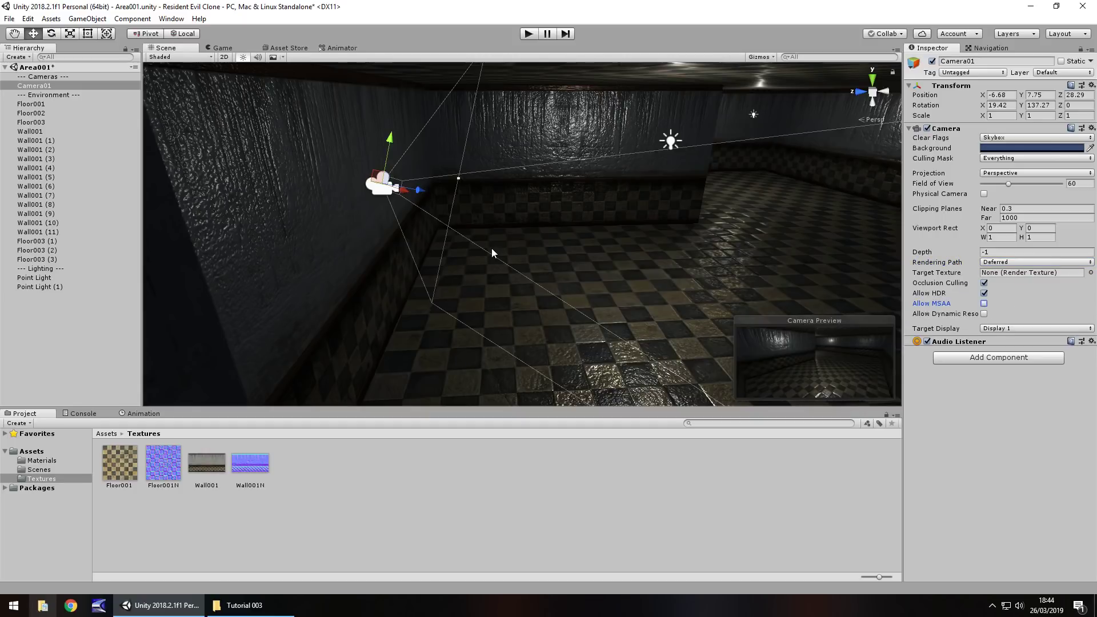
key("ctrl+s")
- Duplicate Camera01, place the copy directly above the Environment header, and rename it Camera02
left_click(40, 88)
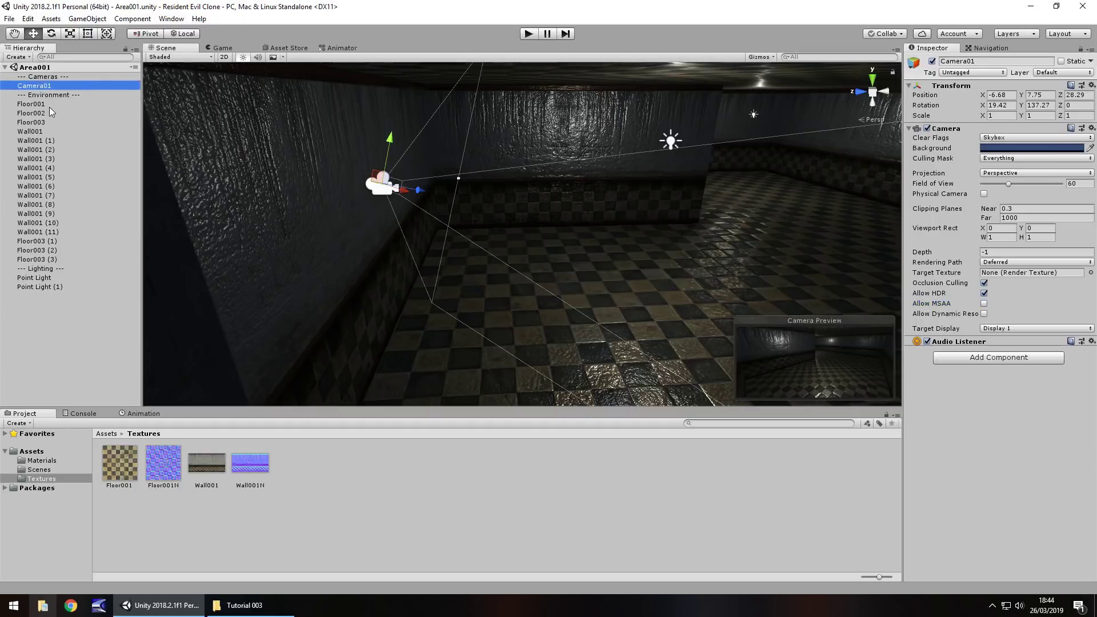
key("ctrl+d")
left_click_drag(49, 297, 78, 95)
left_click(39, 96)
type("2")
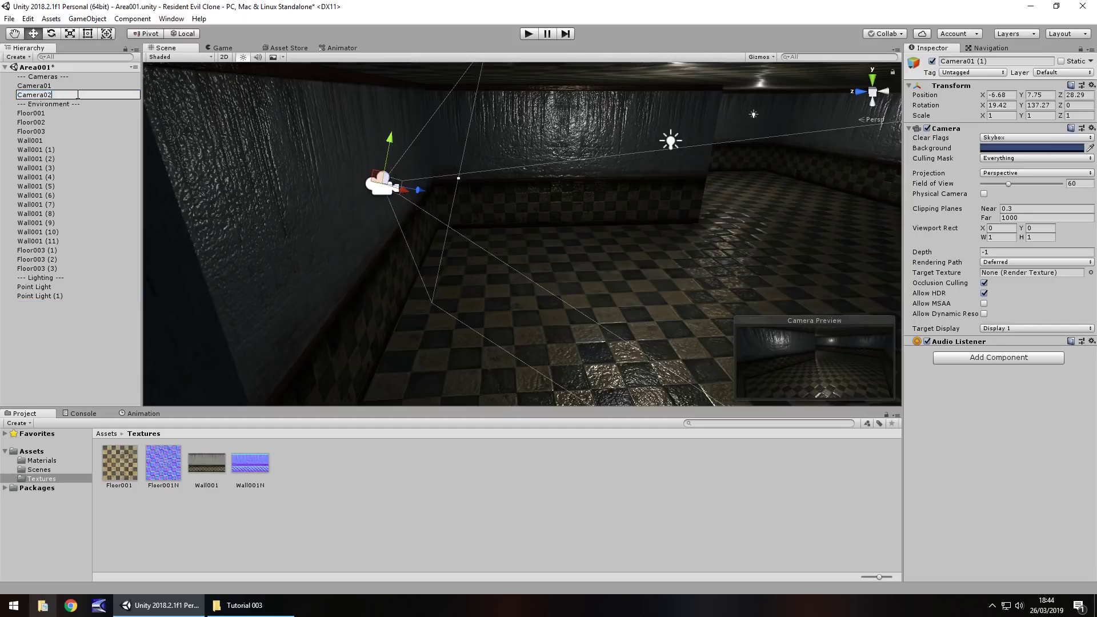
key("Return")
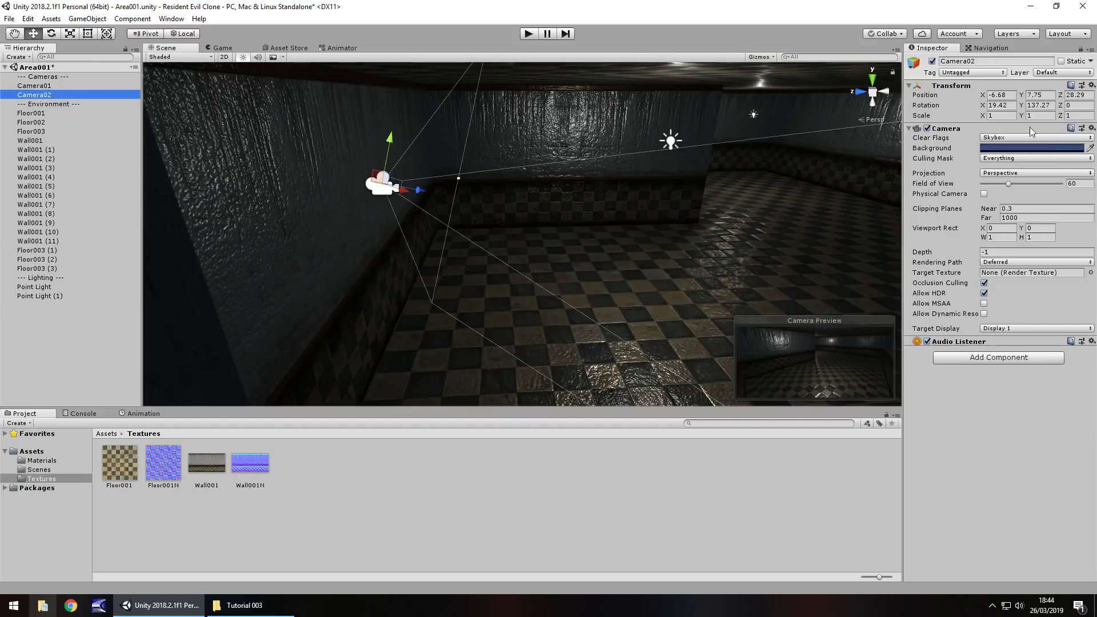
- Zero Camera02's X and Y rotation and move it along the Z axis to about -0.6
left_click(1000, 105)
type("00")
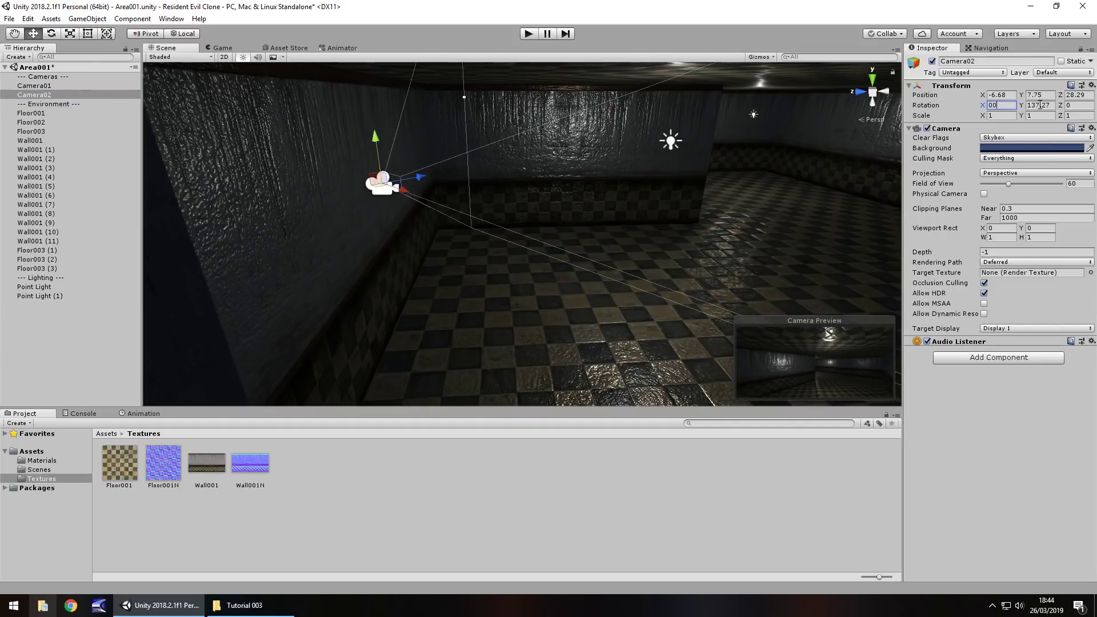
left_click(1039, 105)
type("0")
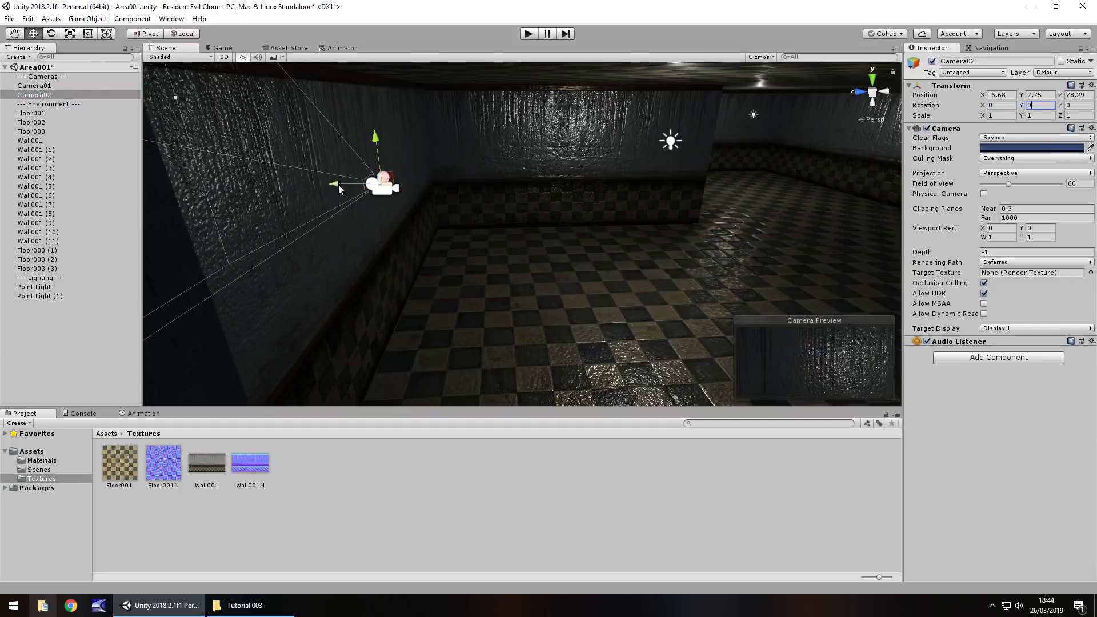
left_click_drag(335, 184, 800, 172)
left_click_drag(544, 200, 688, 184, "alt")
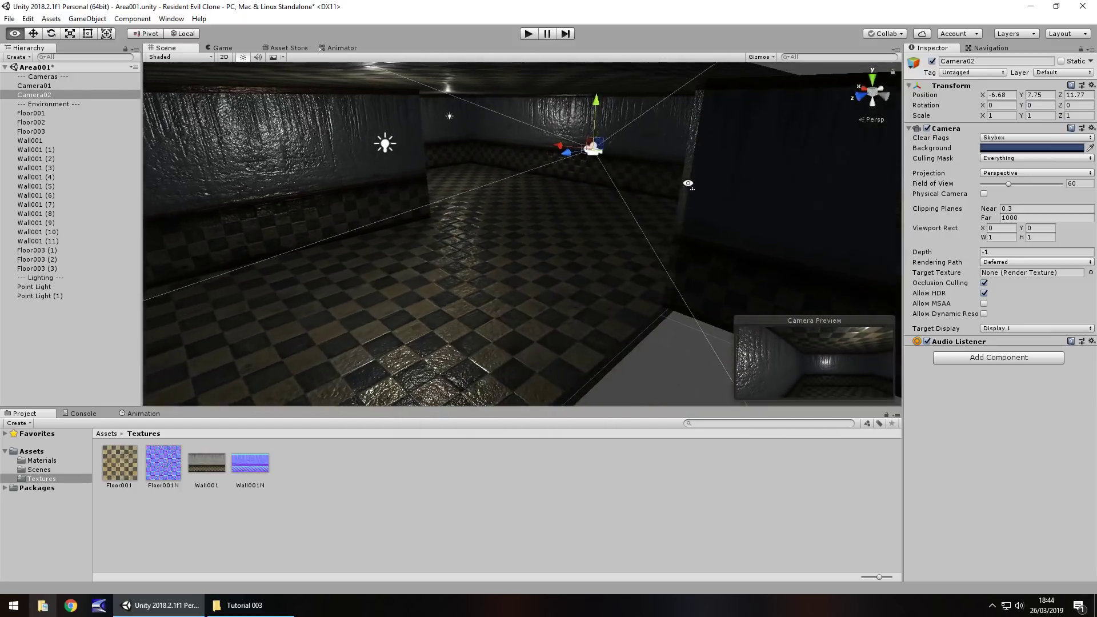
right_click_drag(689, 184, 695, 183)
scroll(499, 183, "up", 4)
left_click_drag(521, 121, 763, 116)
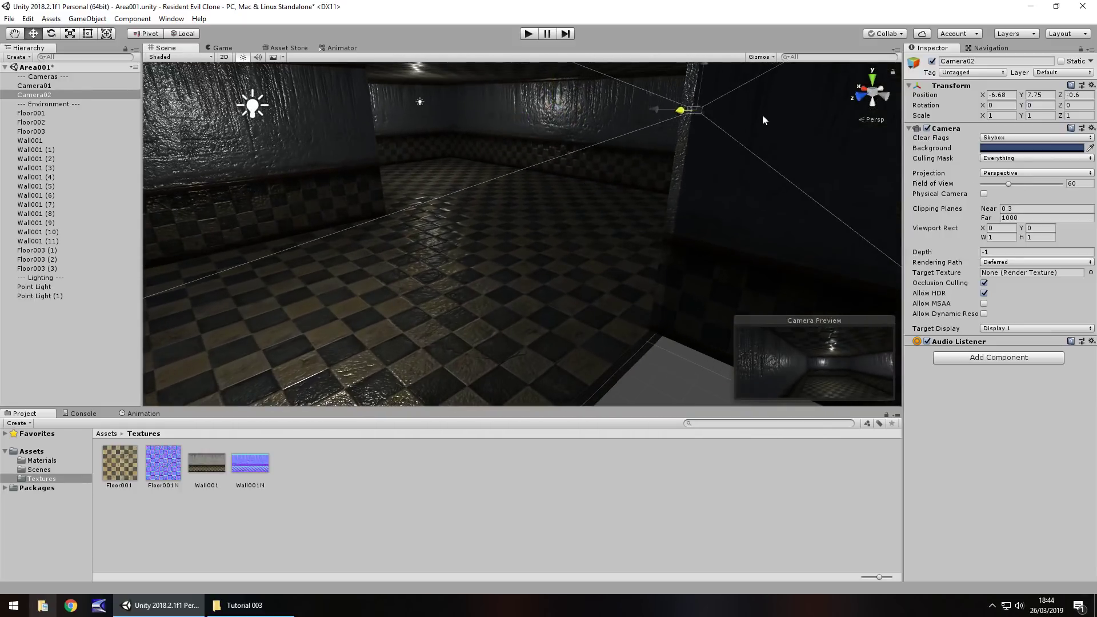
- Aim Camera02 across the room with rotation X 20.32 and Y 55.4, and lower it to Y position 6.8
left_click(1037, 105)
type("8.9")
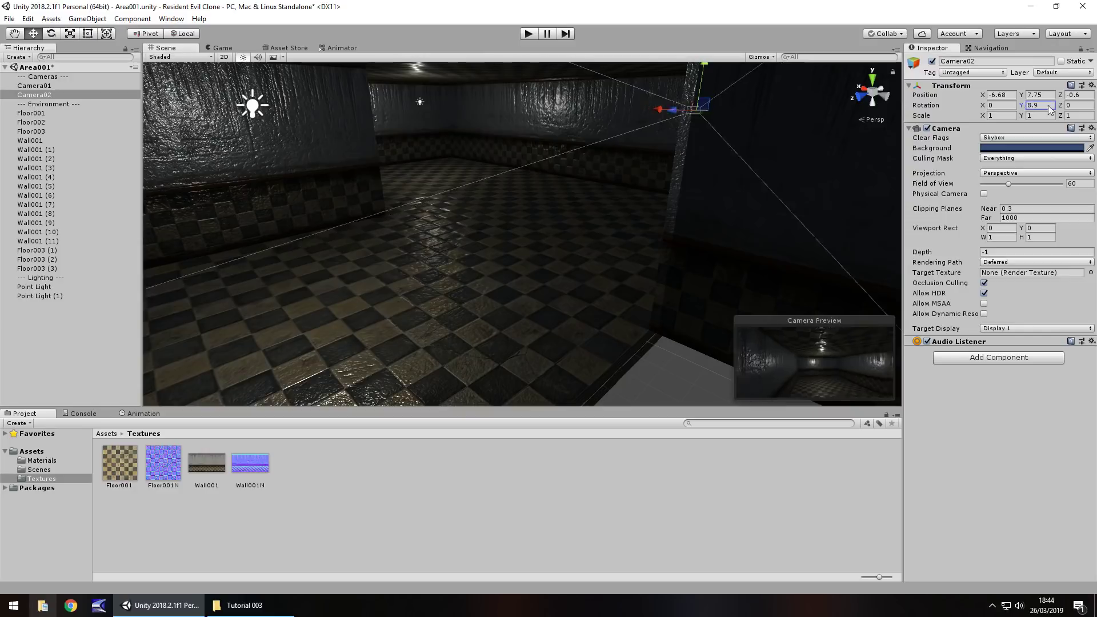
left_click_drag(1048, 106, 28, 132)
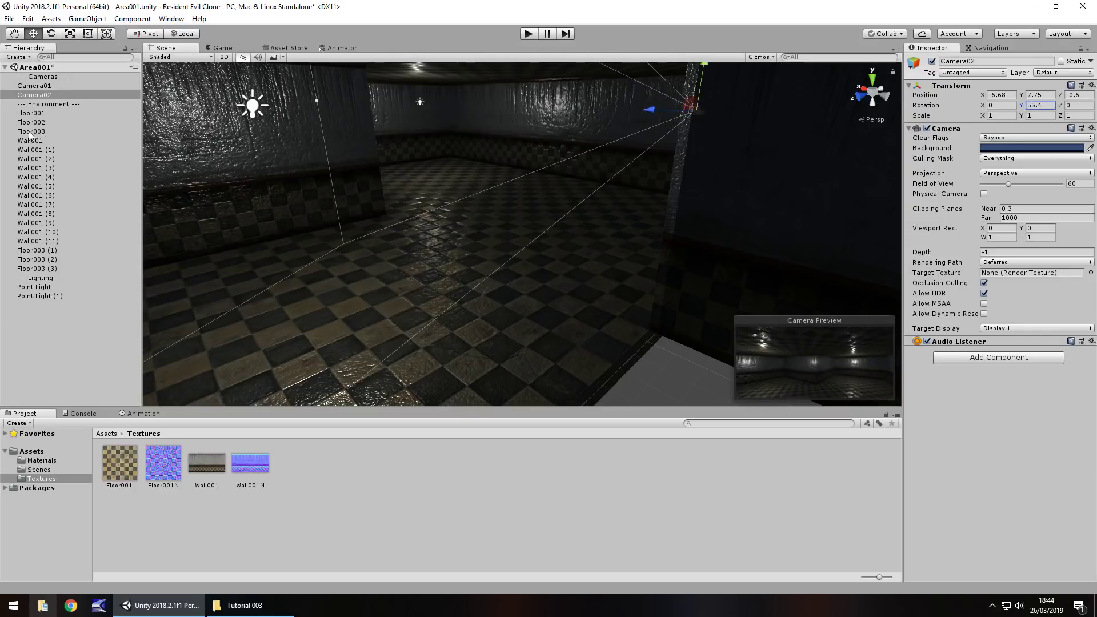
left_click_drag(709, 76, 707, 96)
left_click_drag(983, 106, 285, 143)
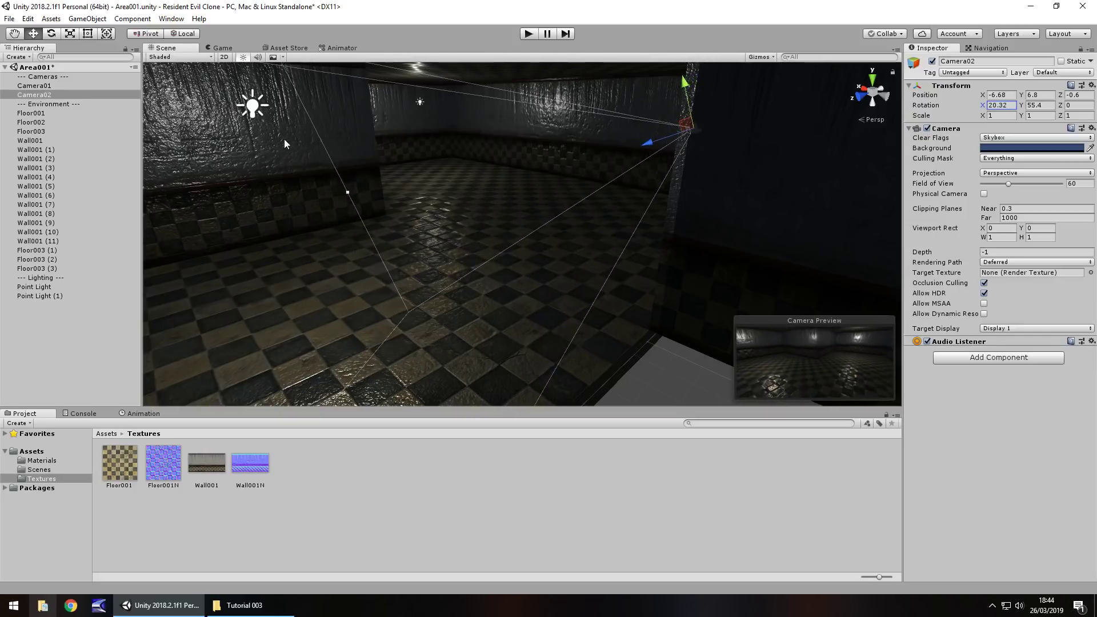
- Run the scene and compare the Camera01 and Camera02 views by toggling Camera01 off and on, and stop play mode
right_click_drag(500, 99, 320, 94)
middle_click_drag(515, 171, 407, 173)
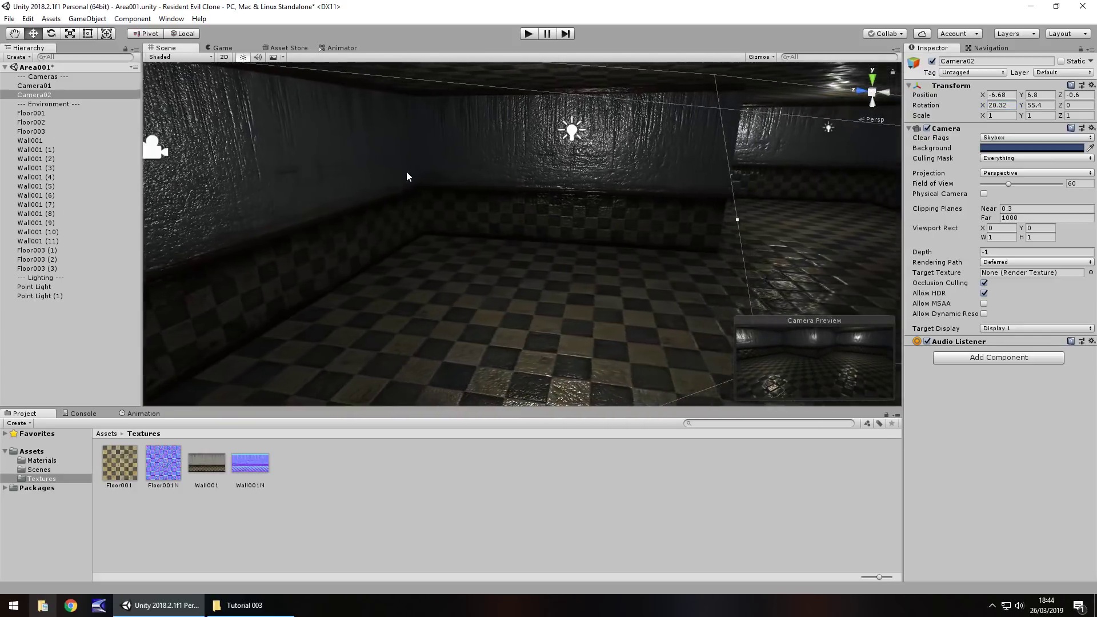
middle_click_drag(514, 213, 401, 217)
middle_click_drag(548, 209, 442, 207)
right_click_drag(441, 207, 362, 189)
middle_click_drag(486, 200, 312, 201)
left_click(528, 33)
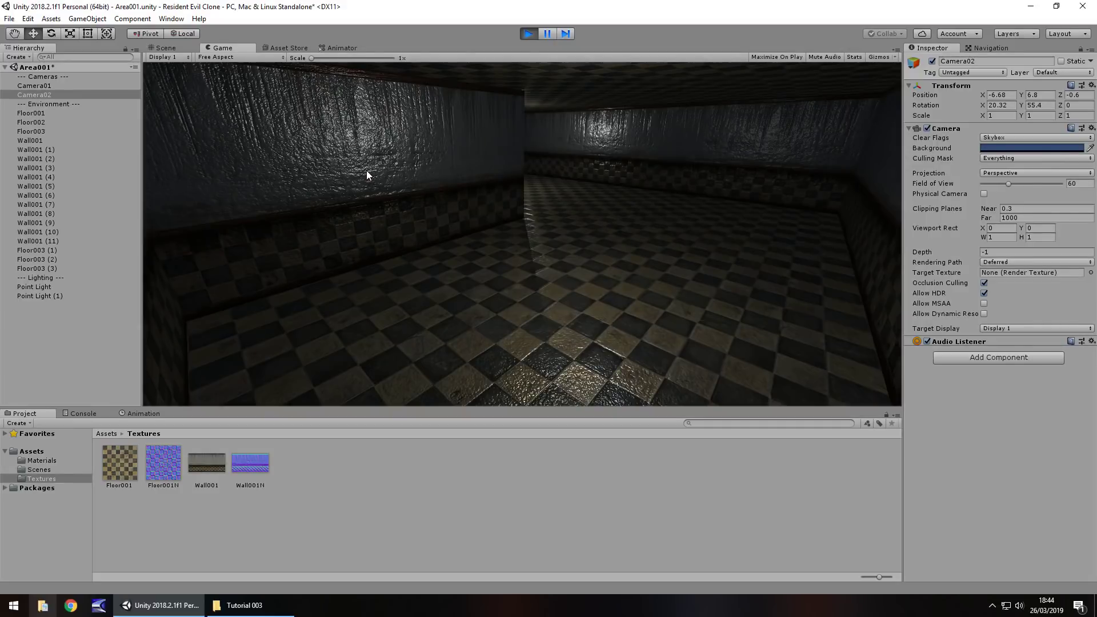
left_click(40, 86)
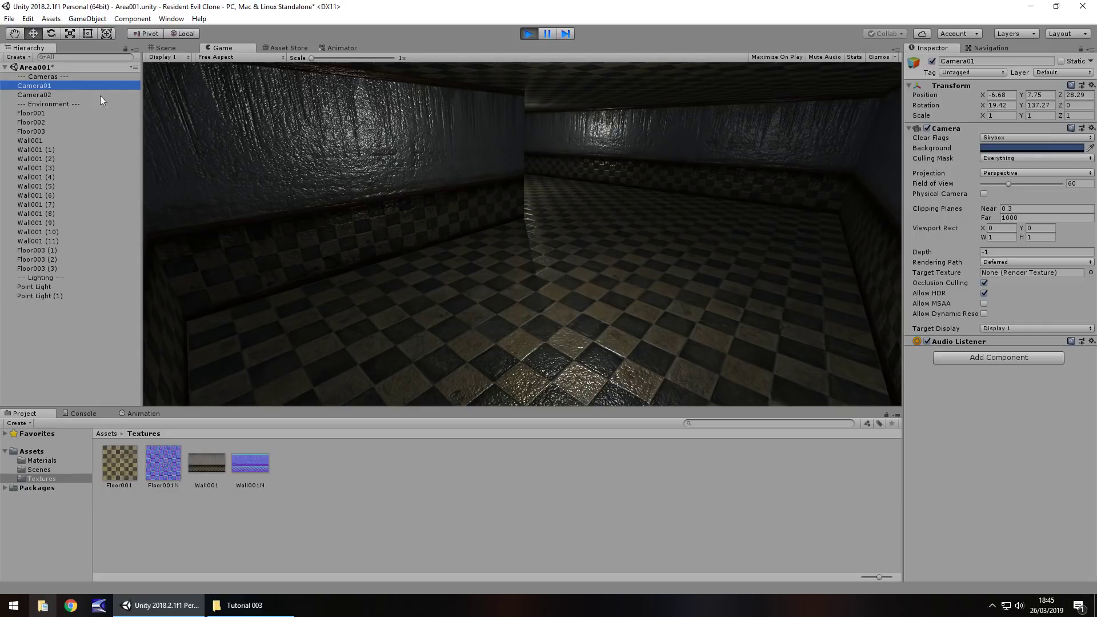
left_click(932, 62)
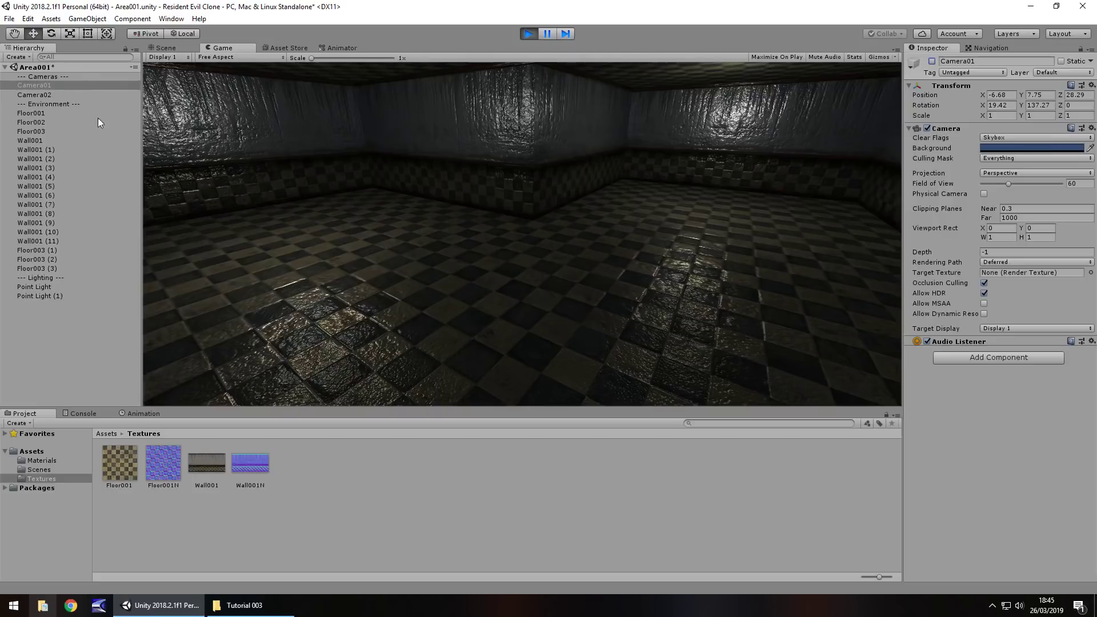
left_click(932, 61)
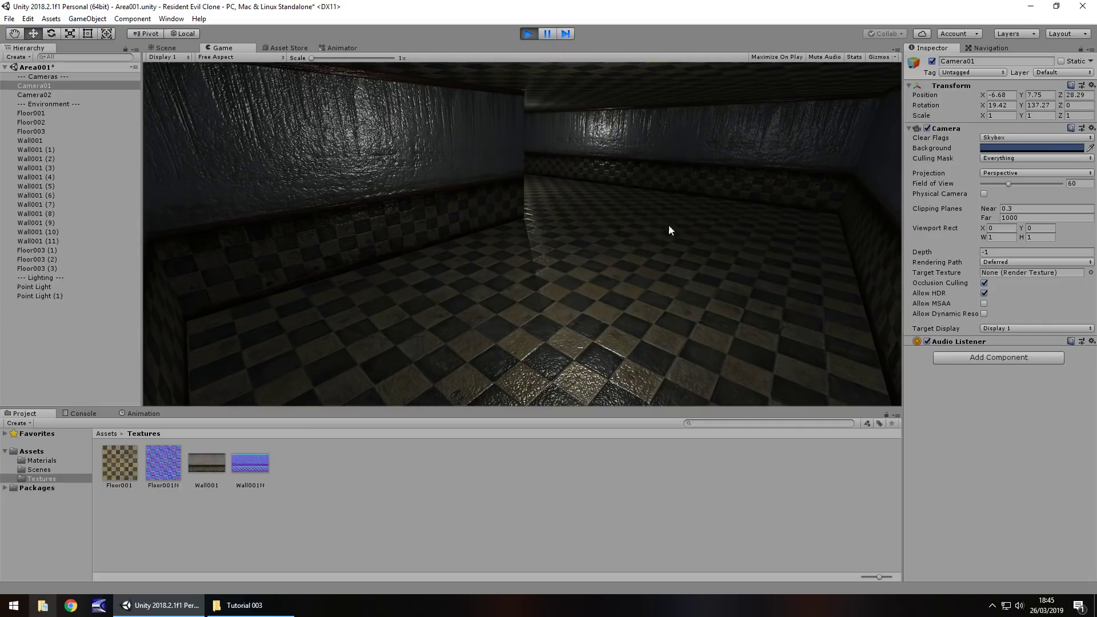
left_click(932, 61)
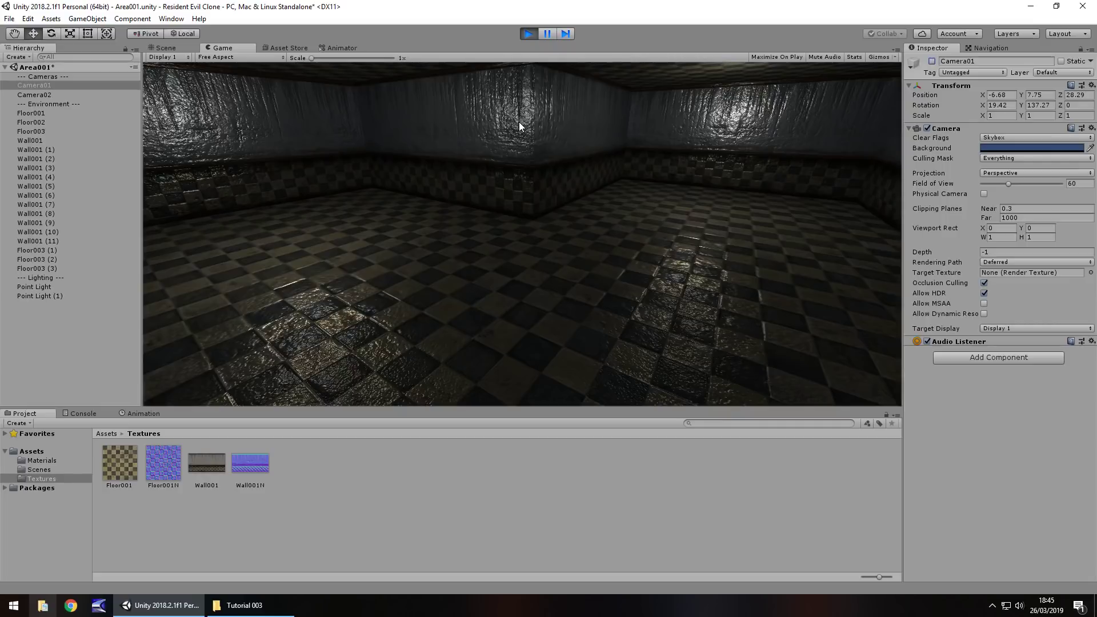
left_click(522, 33)
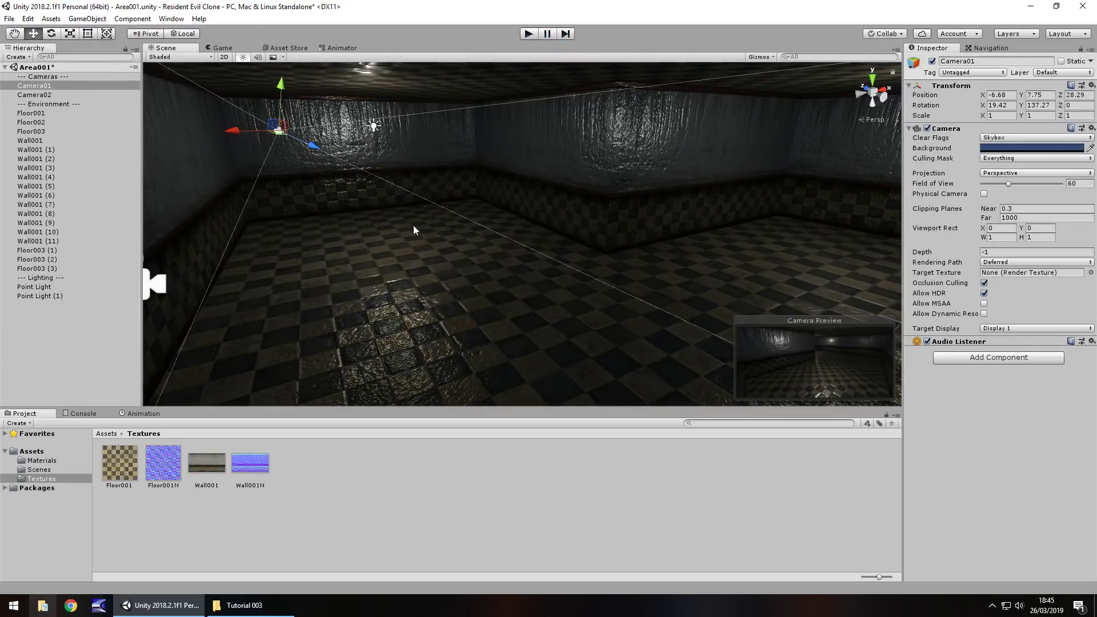
- Move the corner block Wall001 along the X axis to position 10
left_click(579, 150)
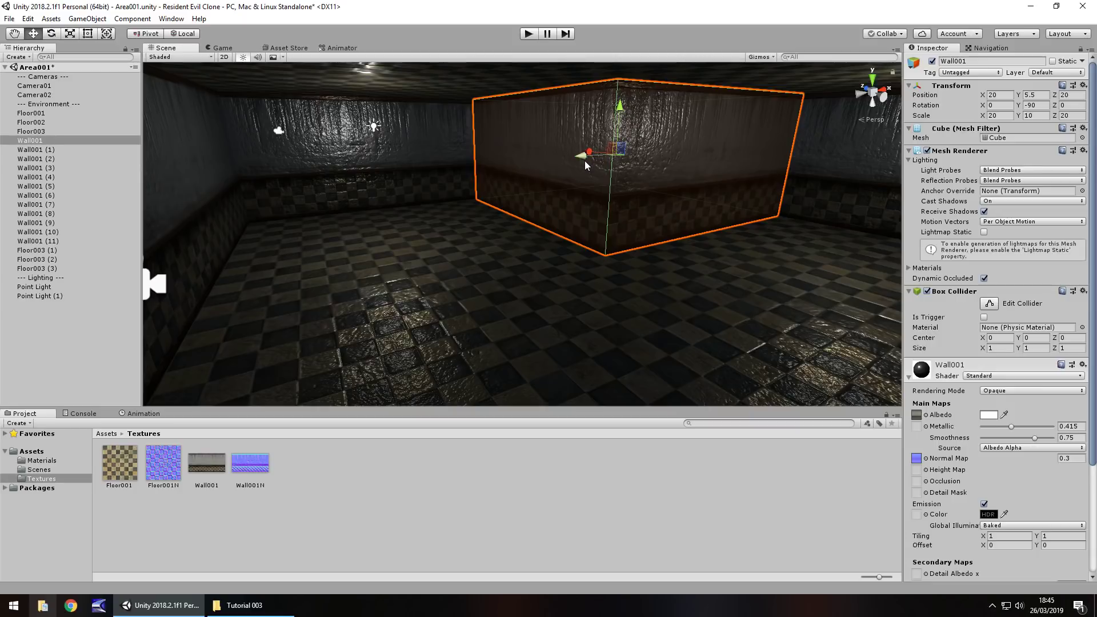
left_click_drag(584, 160, 497, 168)
left_click(723, 219)
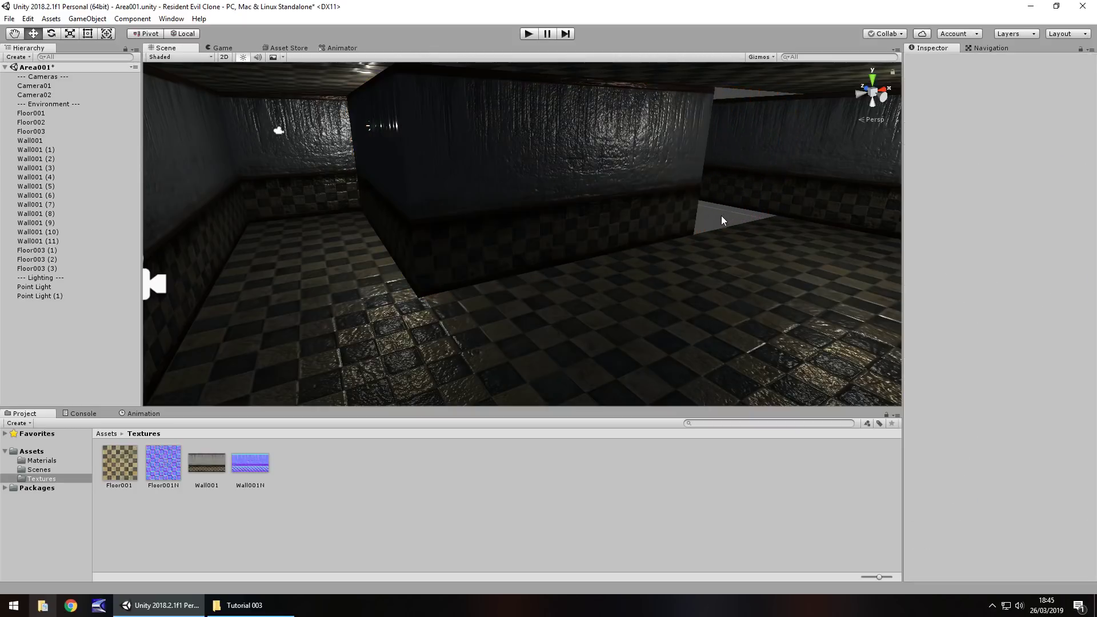
scroll(416, 252, "up", 5)
scroll(416, 252, "down", 5)
middle_click_drag(323, 203, 392, 235)
scroll(392, 235, "up", 2)
scroll(412, 241, "up", 2)
left_click(499, 197)
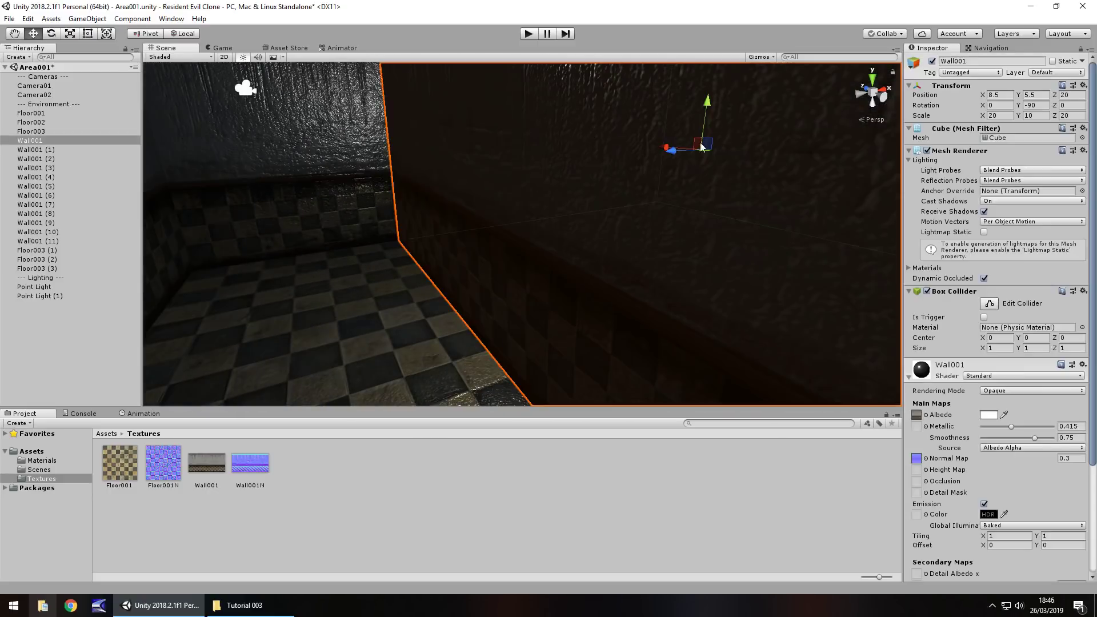
left_click_drag(676, 153, 702, 154)
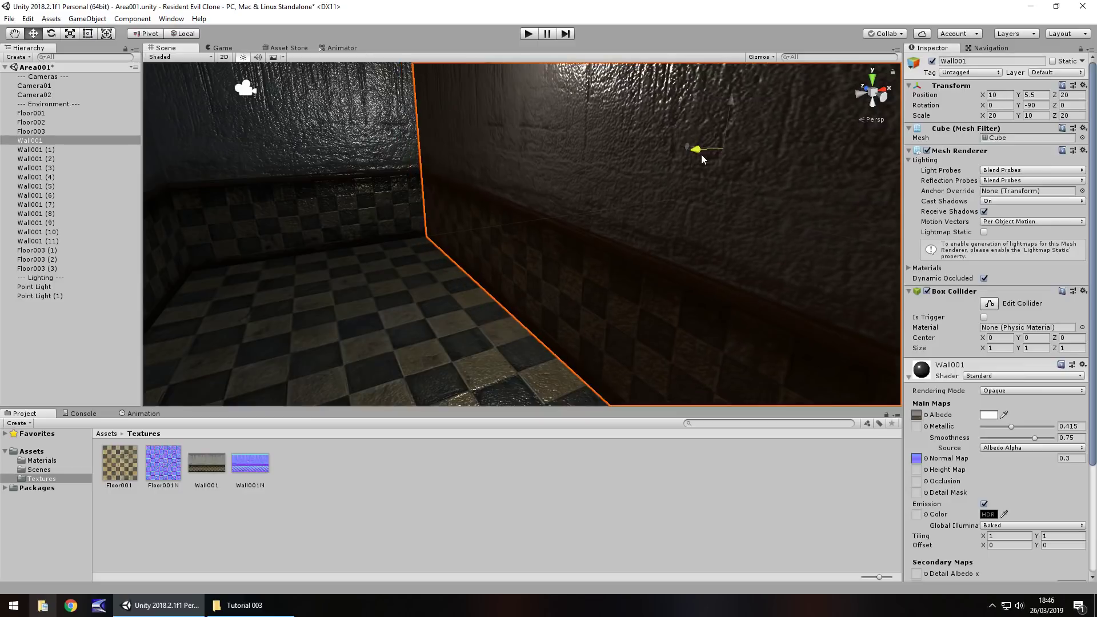
- Duplicate Wall001 and move the copy along X to position 30 to fill the gap beside it
left_click(385, 318)
right_click_drag(340, 201, 381, 190)
scroll(585, 175, "down", 3)
middle_click_drag(662, 194, 618, 201)
right_click_drag(618, 201, 574, 194)
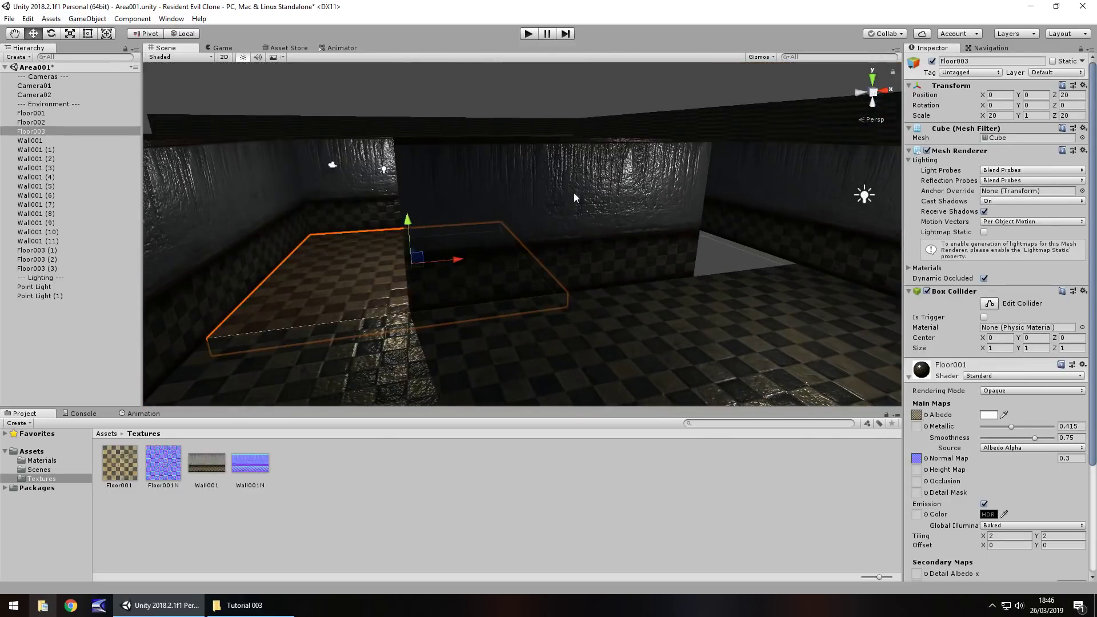
left_click(562, 186)
key("ctrl+d")
left_click_drag(479, 198, 695, 187)
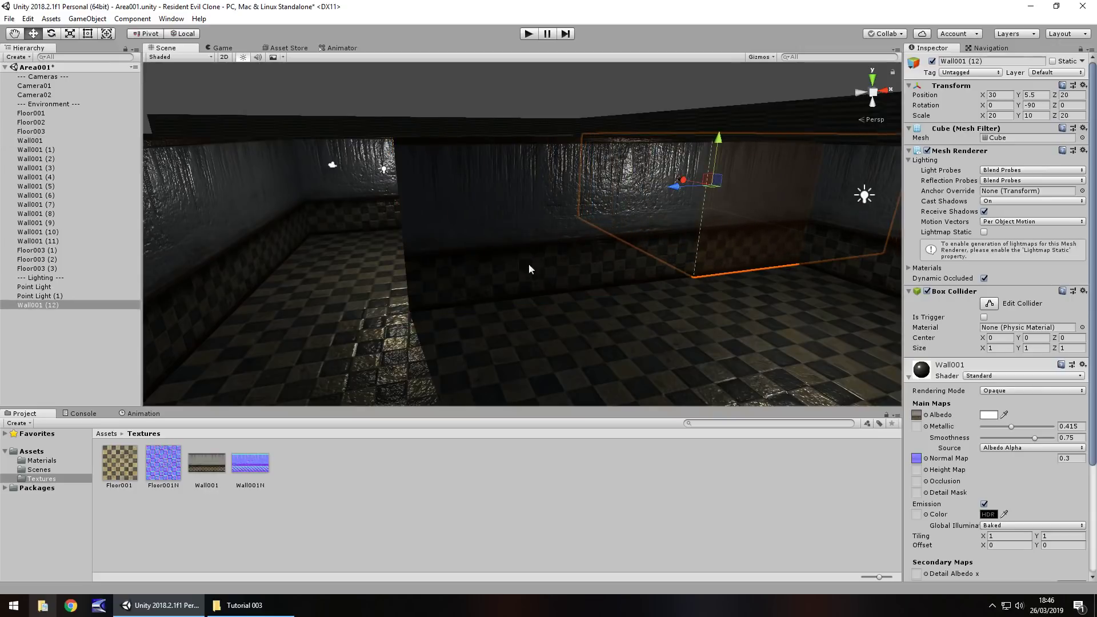
- Run the scene with the extended wall, check both camera views by toggling Camera01, and stop play mode
left_click(527, 35)
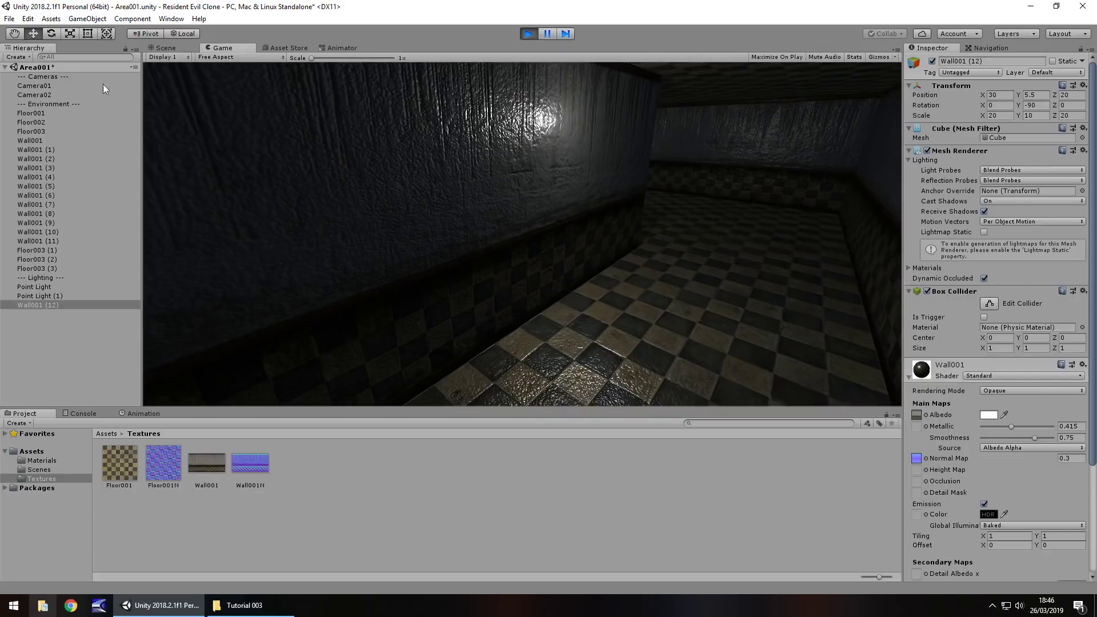
left_click(32, 85)
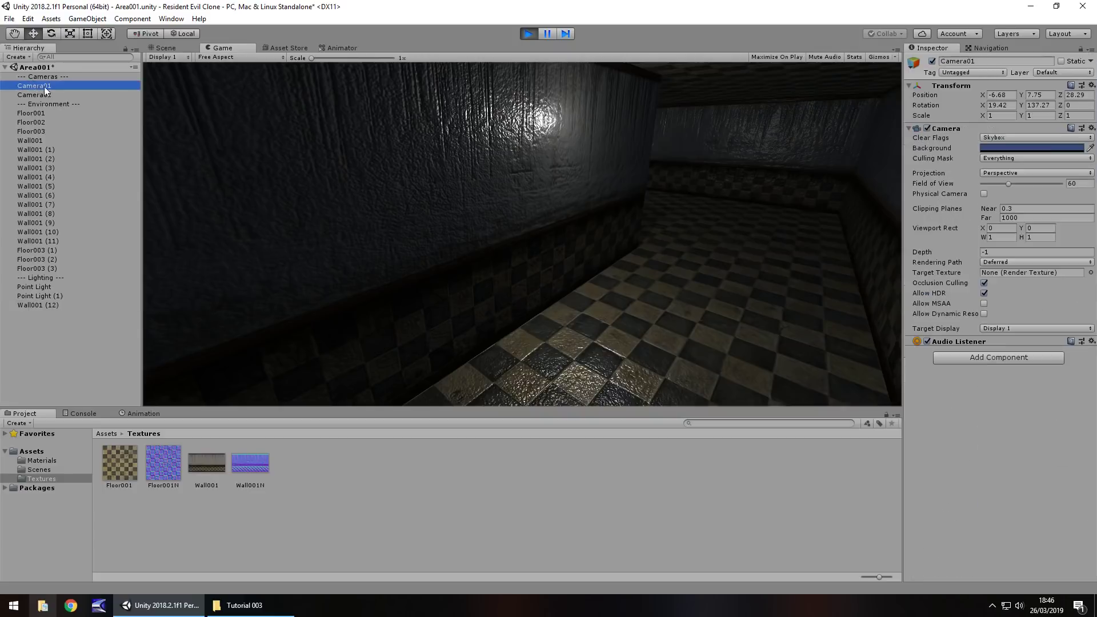
left_click(932, 61)
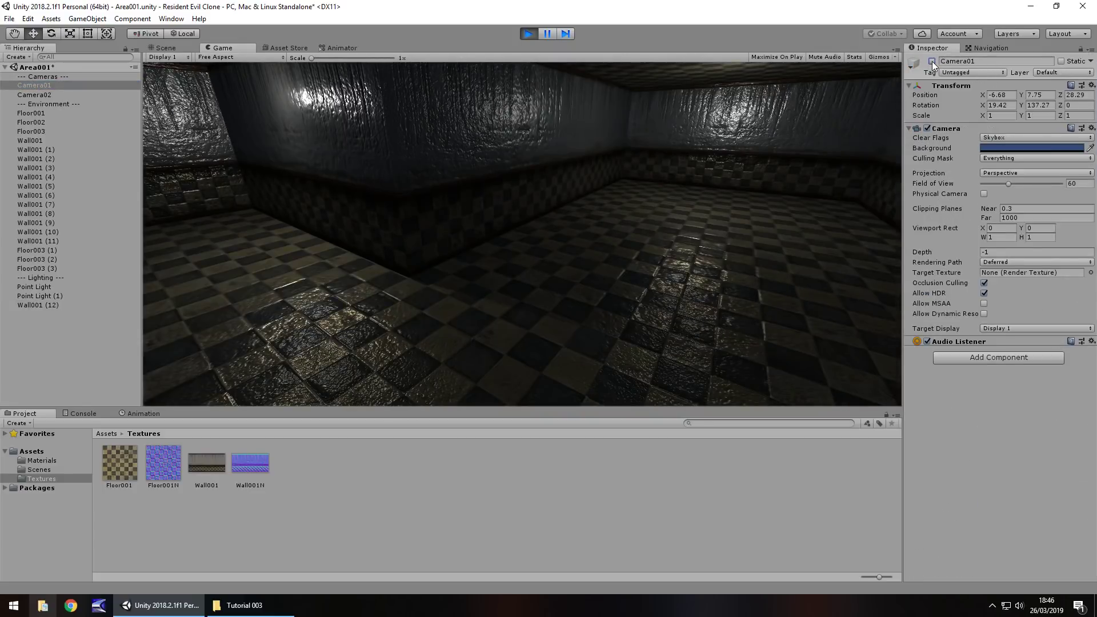
left_click(932, 60)
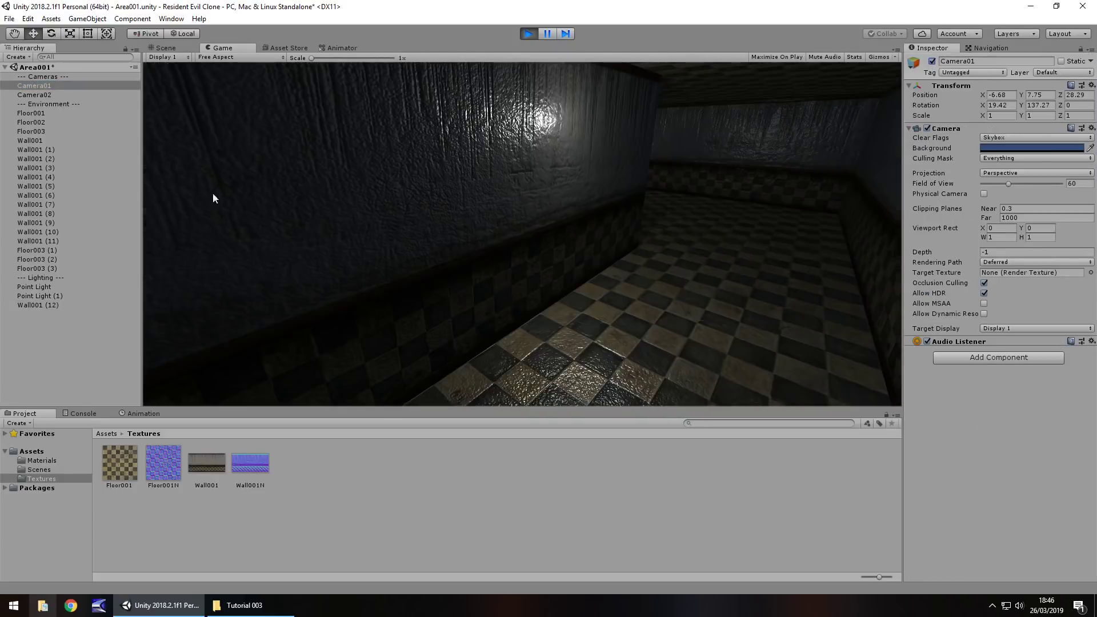
left_click(528, 34)
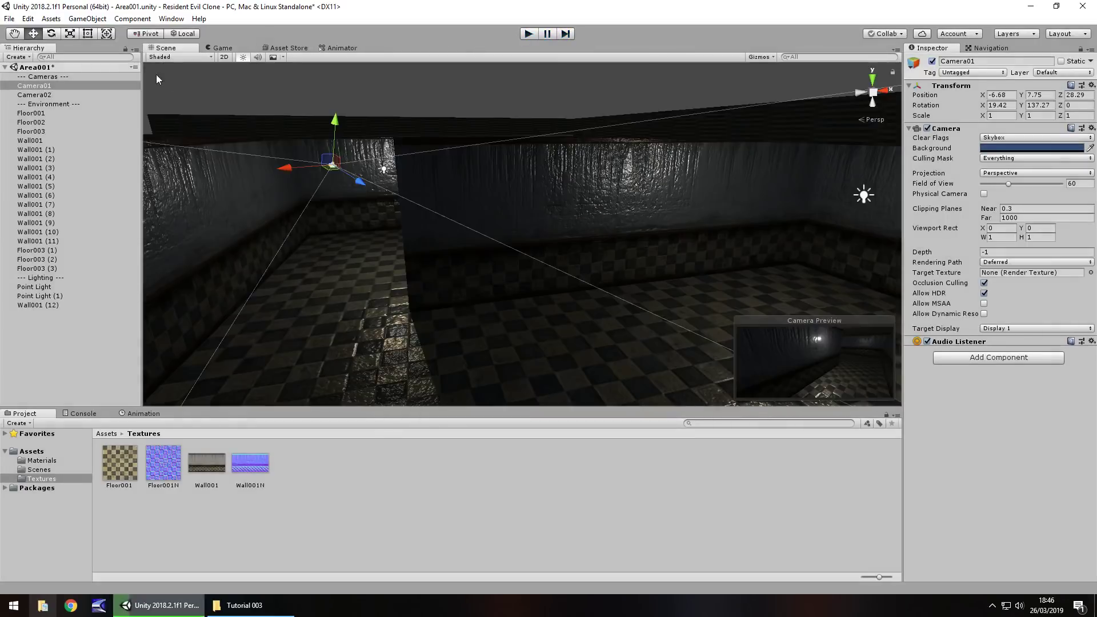
- Set Camera02's Y rotation to 80.93, move it to about X -6.375, Z -2.512, and save the scene
left_click(50, 95)
right_click_drag(343, 251, 405, 253)
middle_click_drag(405, 252, 547, 242)
left_click_drag(1024, 104, 424, 101)
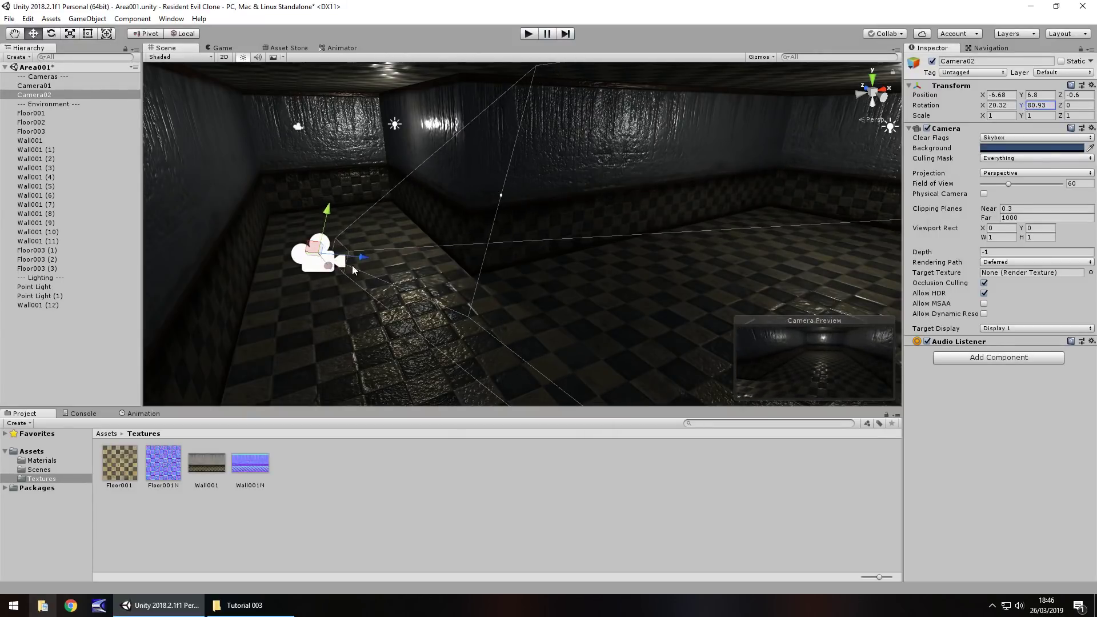
left_click_drag(329, 267, 354, 303)
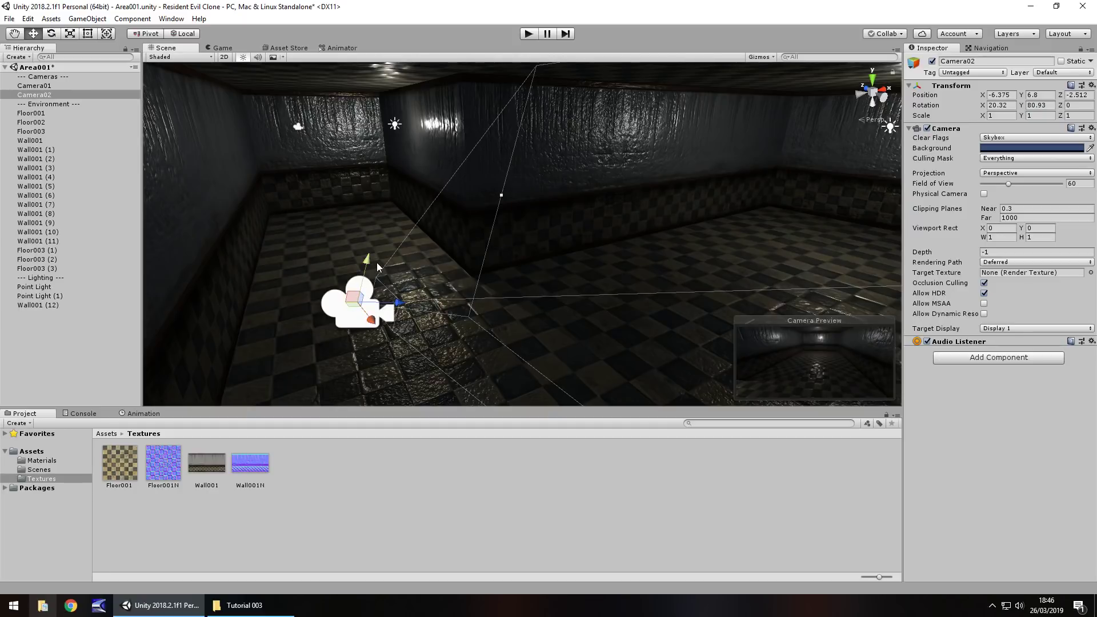
key("ctrl+s")
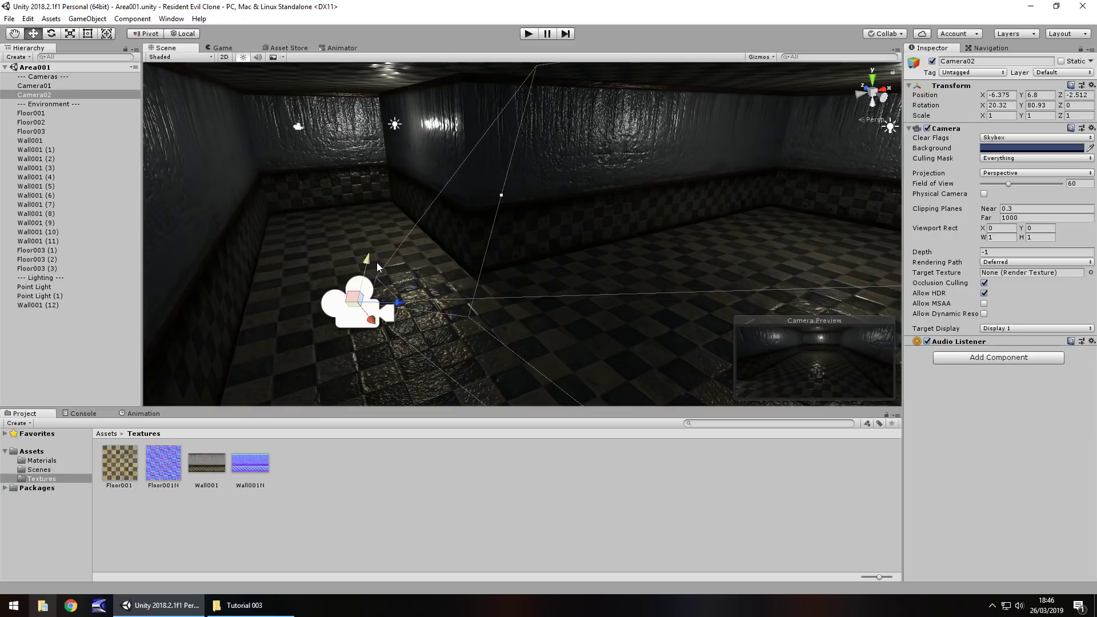